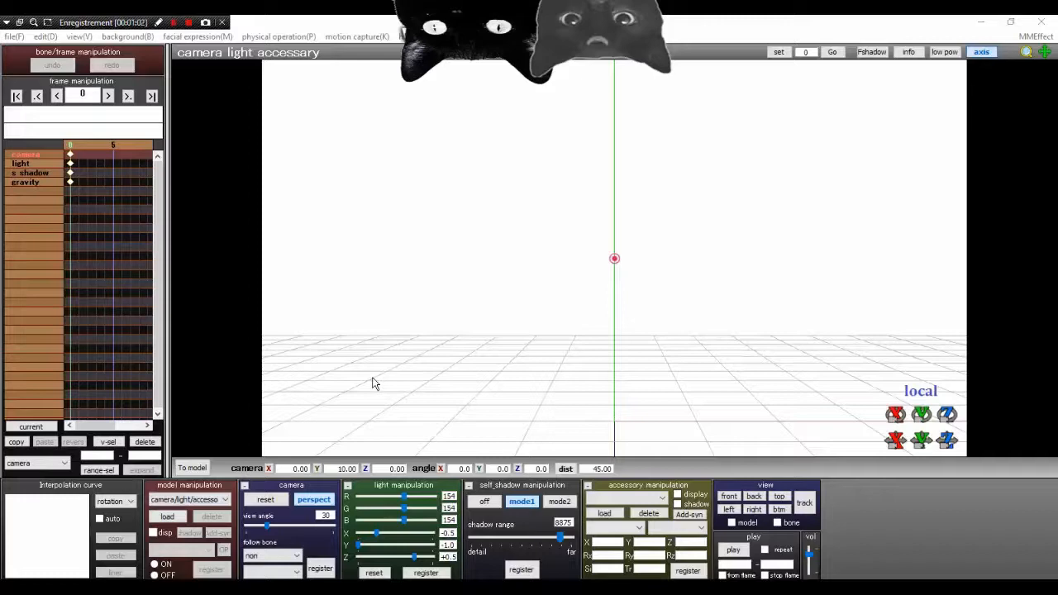
Switch to File Explorer and go to the MikuMikuDanceE_v926x64 folder that contains UserFile.
{"action": "left_click", "coordinate": [538, 587]}
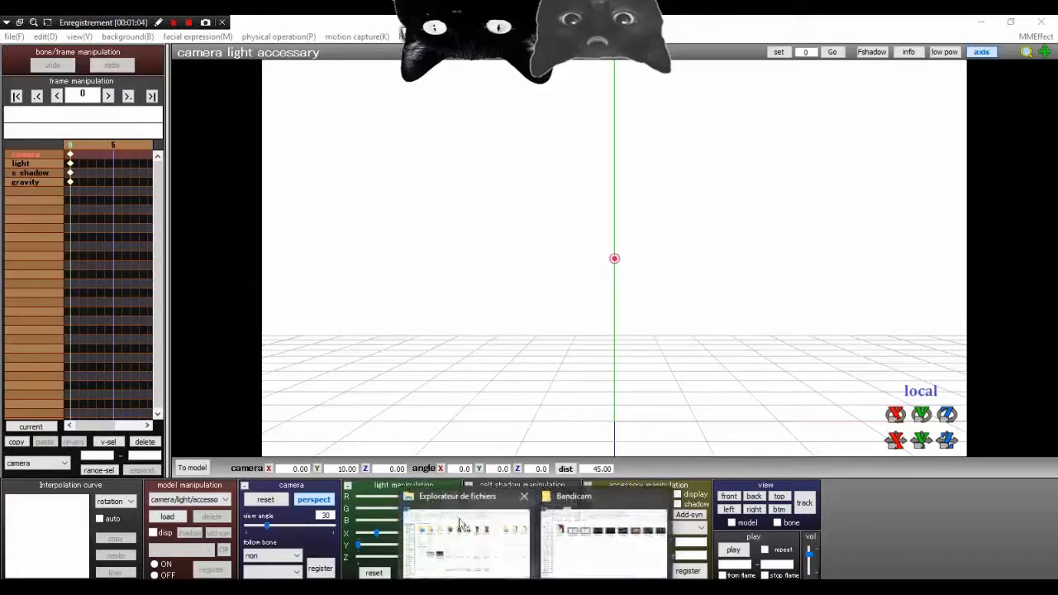
{"action": "left_click", "coordinate": [473, 542]}
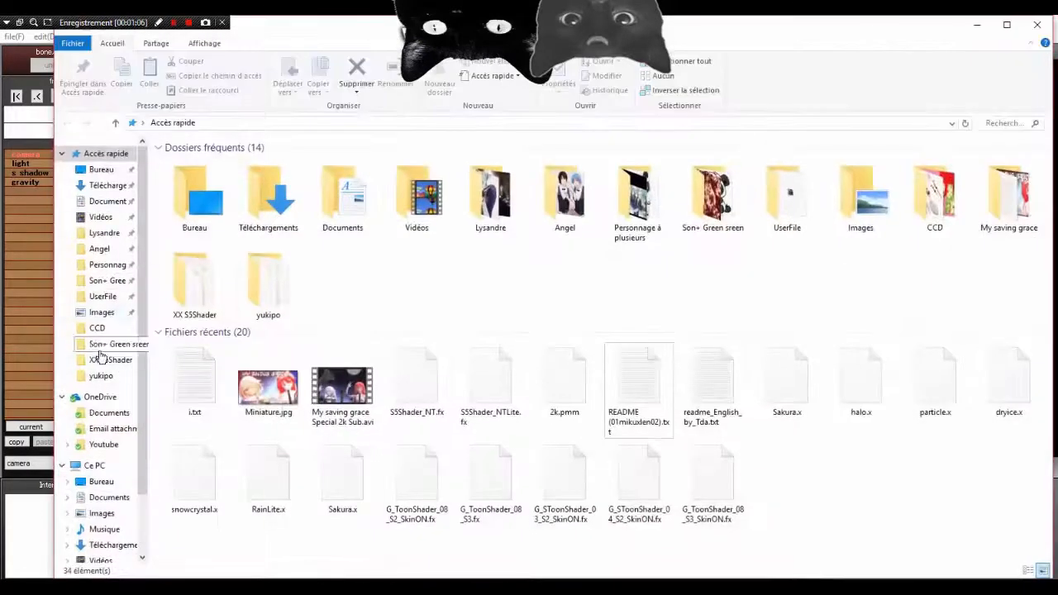
{"action": "left_click", "coordinate": [106, 298]}
{"action": "left_click", "coordinate": [322, 123]}
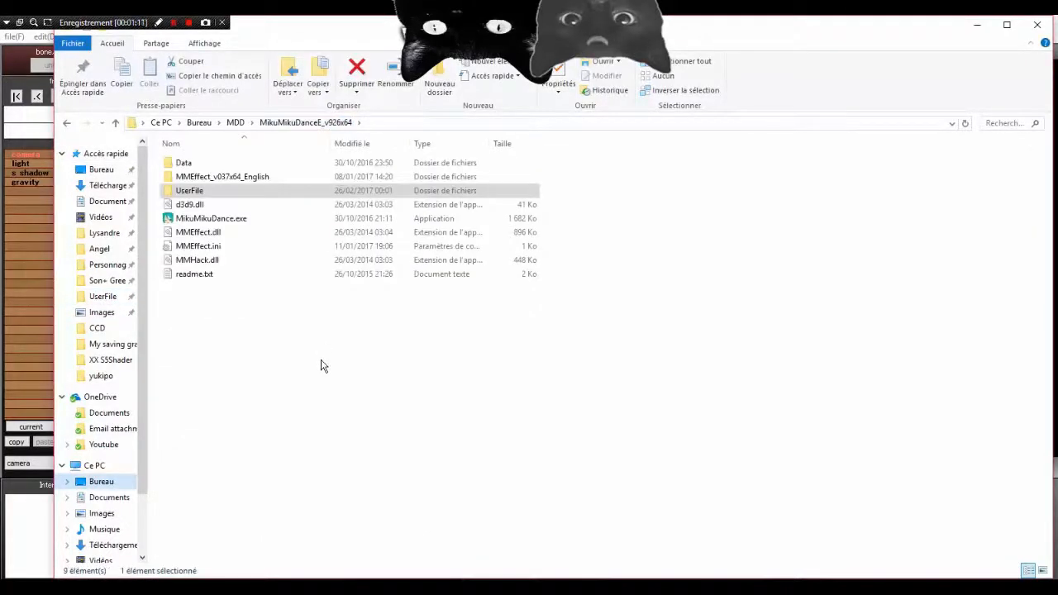
{"action": "left_click", "coordinate": [62, 153]}
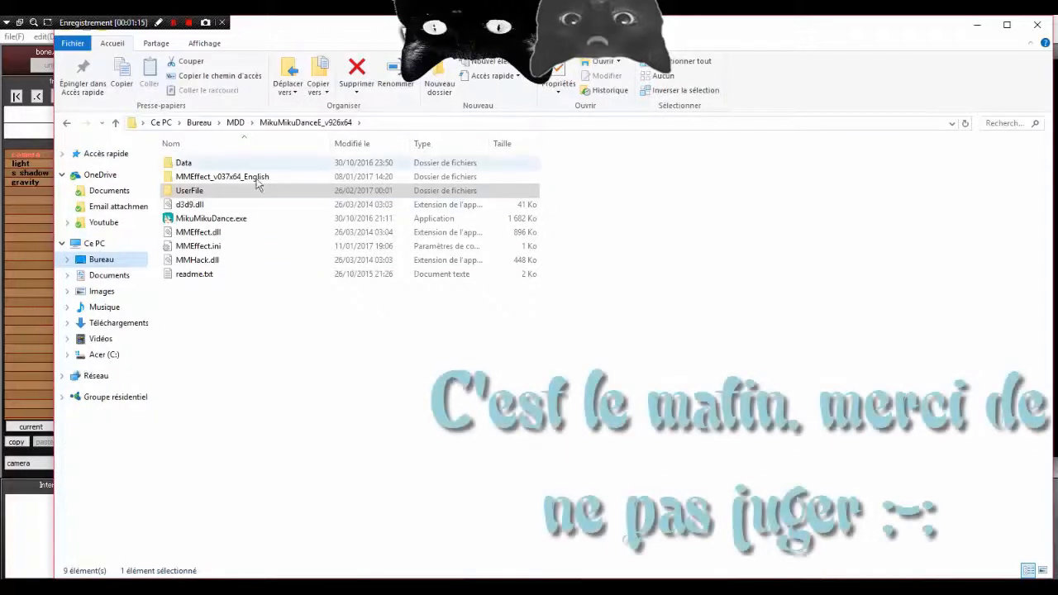
Browse through UserFile, Model and Ia to the tda___ia_by_reinbuu_sama-d7spt1m folder.
{"action": "double_click", "coordinate": [210, 192]}
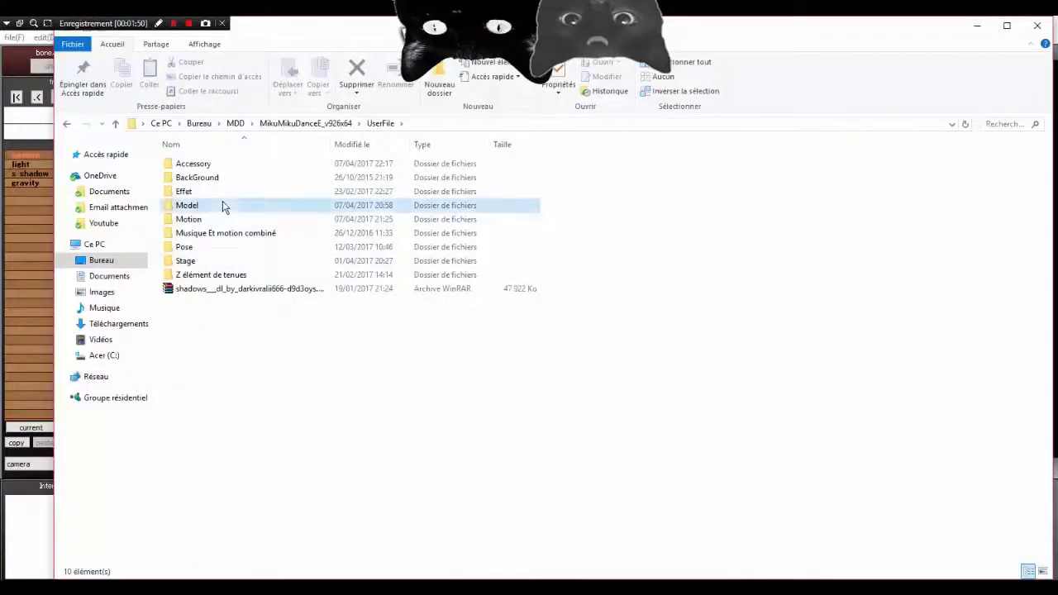
{"action": "double_click", "coordinate": [222, 206]}
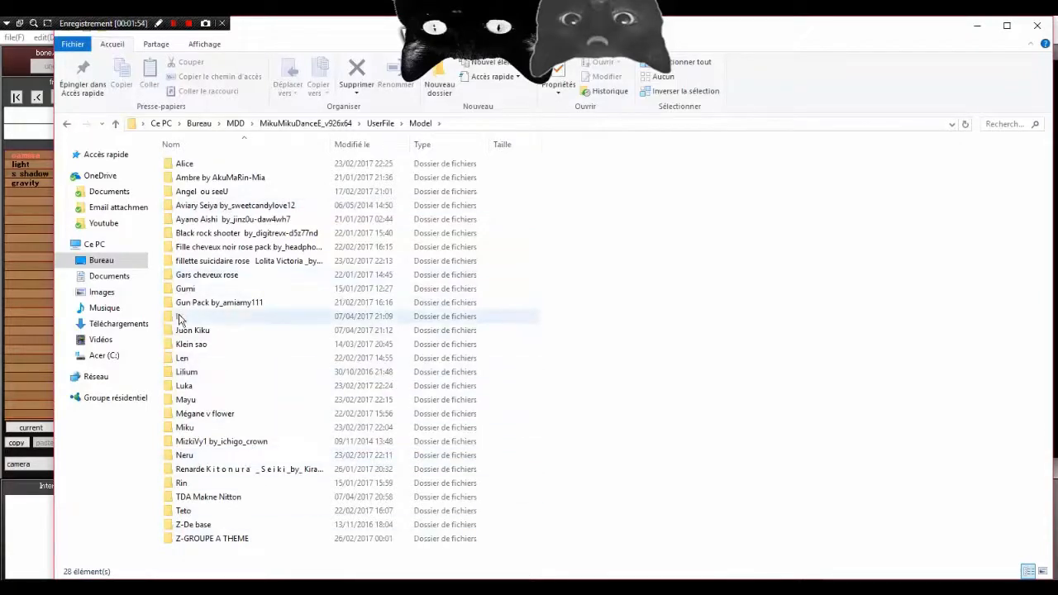
{"action": "double_click", "coordinate": [273, 316]}
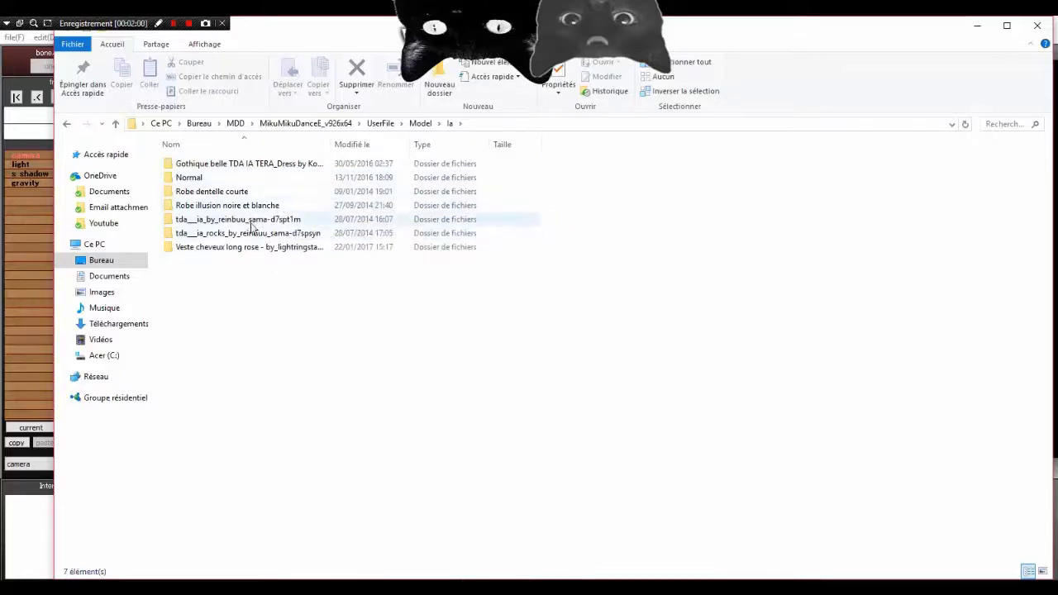
{"action": "double_click", "coordinate": [278, 220]}
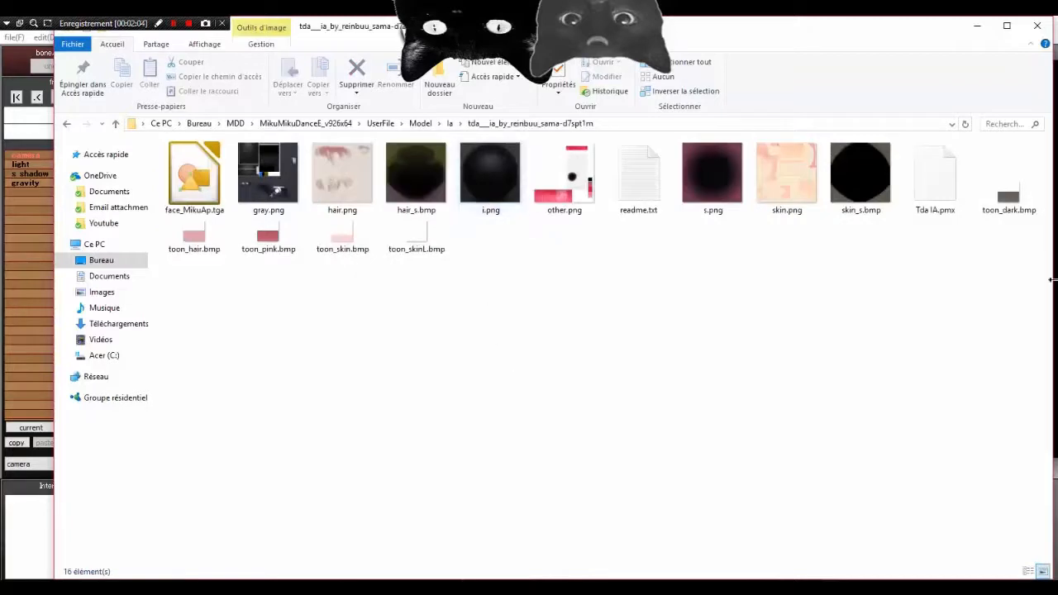
{"action": "left_click_drag", "start_coordinate": [1035, 309], "coordinate": [165, 140]}
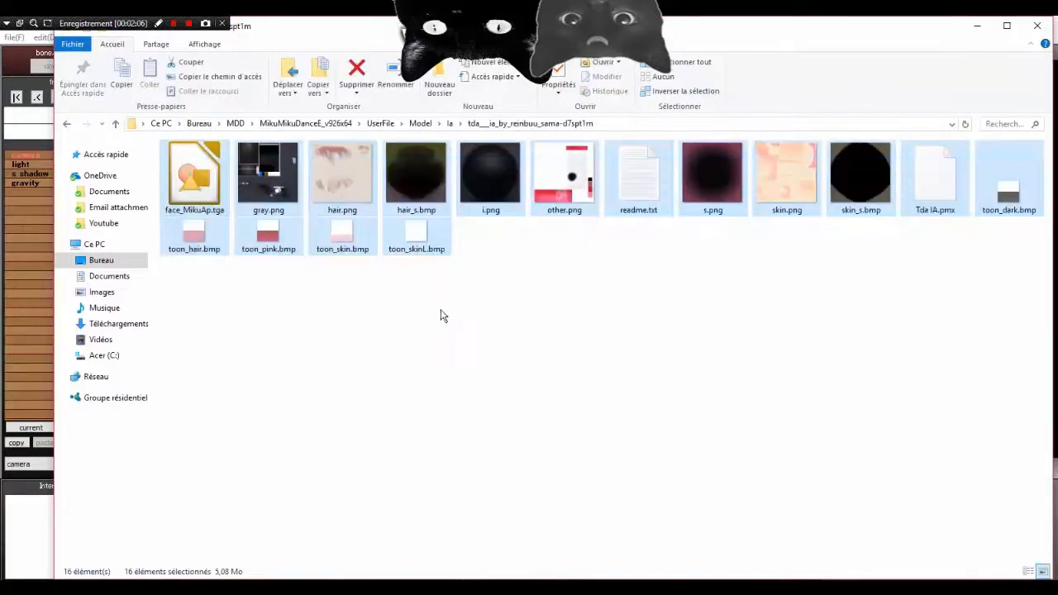
{"action": "left_click_drag", "start_coordinate": [273, 306], "coordinate": [990, 242]}
{"action": "left_click", "coordinate": [948, 281]}
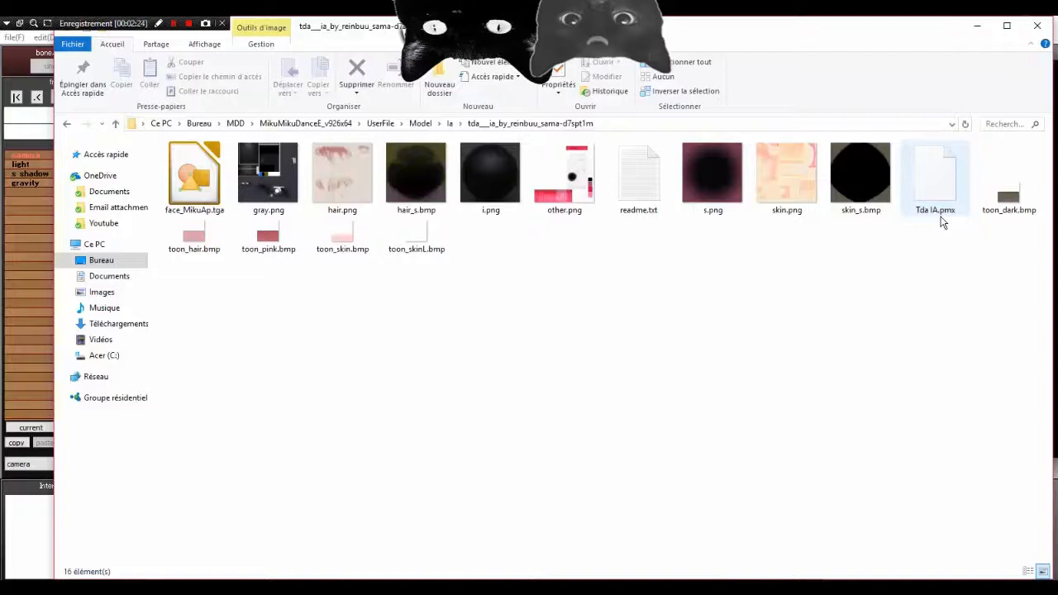
{"action": "left_click", "coordinate": [978, 26]}
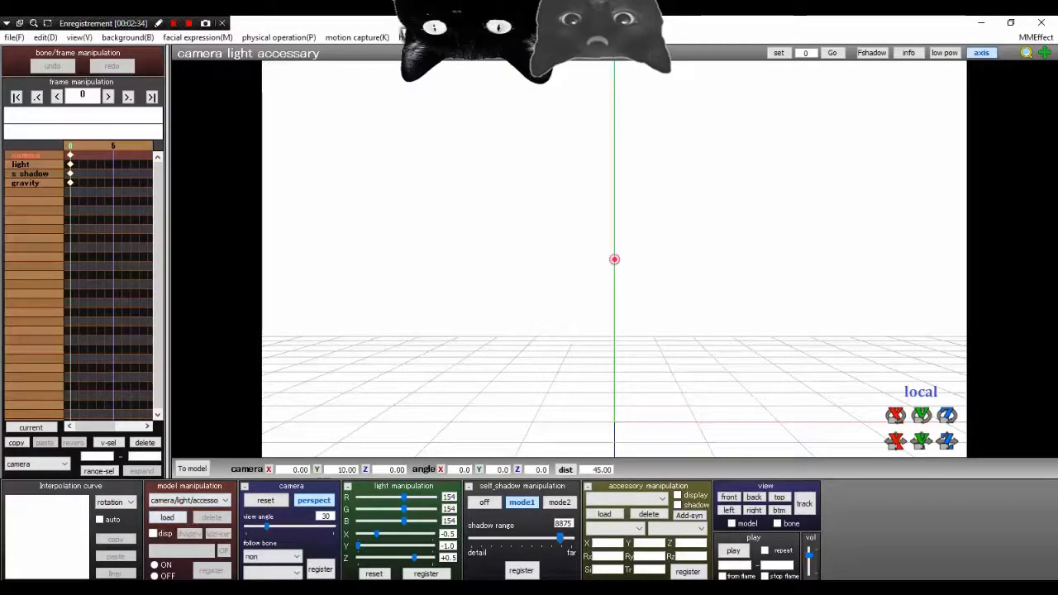
Load Tda IA.pmx from the model folder into the MikuMikuDance scene, accept its model information and hide its bone markers.
{"action": "mouse_move", "coordinate": [525, 592]}
{"action": "left_click", "coordinate": [524, 542]}
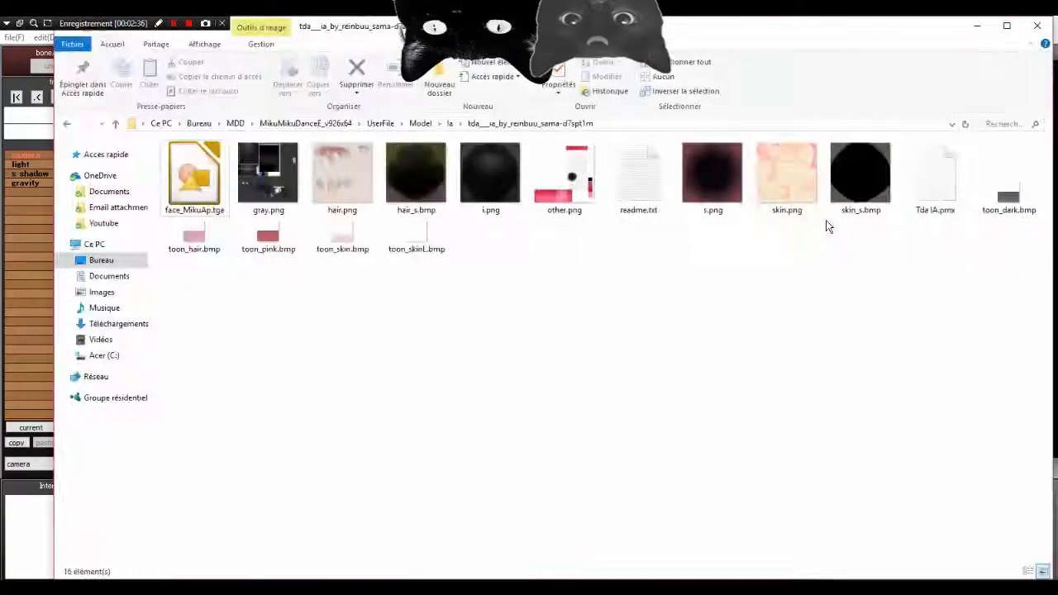
{"action": "left_click", "coordinate": [940, 168]}
{"action": "left_click_drag", "start_coordinate": [939, 168], "coordinate": [23, 283]}
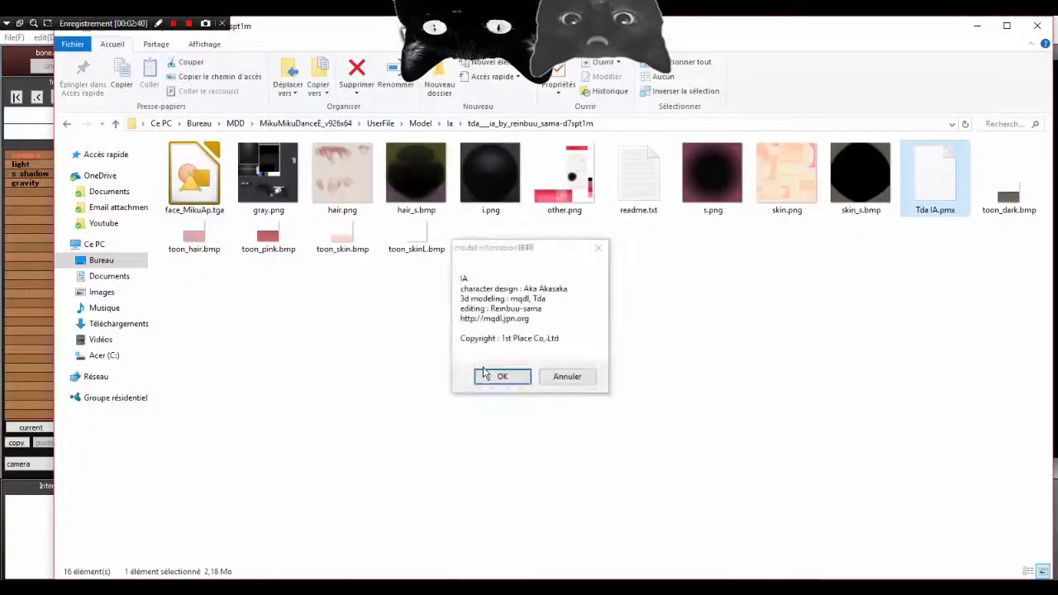
{"action": "left_click", "coordinate": [480, 379]}
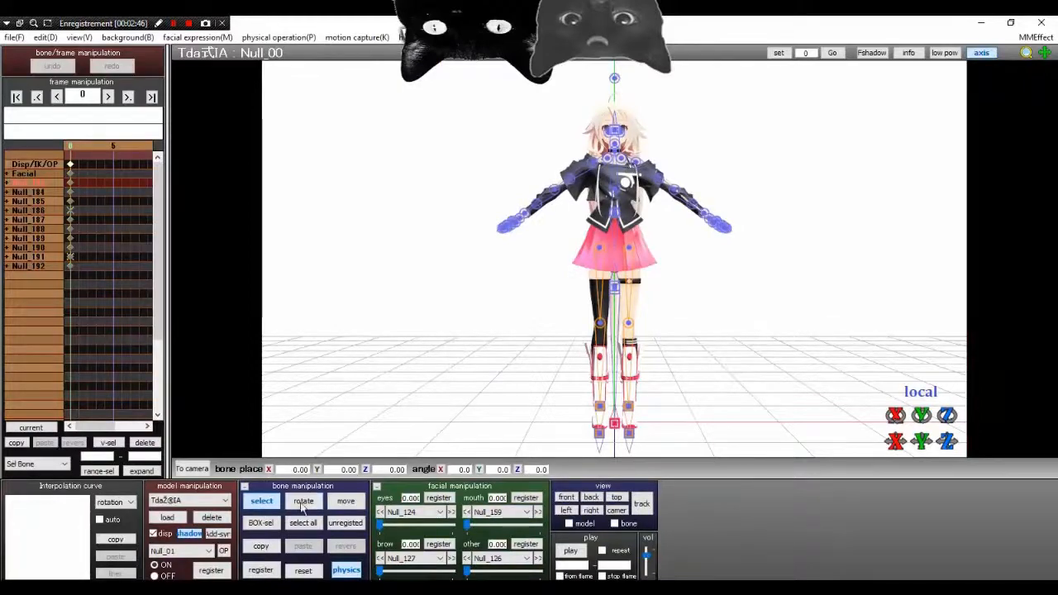
{"action": "left_click", "coordinate": [263, 501]}
{"action": "mouse_move", "coordinate": [666, 262]}
{"action": "right_mouse_down"}
{"action": "mouse_move", "coordinate": [592, 269]}
{"action": "mouse_move", "coordinate": [586, 199]}
{"action": "mouse_move", "coordinate": [714, 286]}
{"action": "mouse_move", "coordinate": [671, 267]}
{"action": "right_mouse_up"}
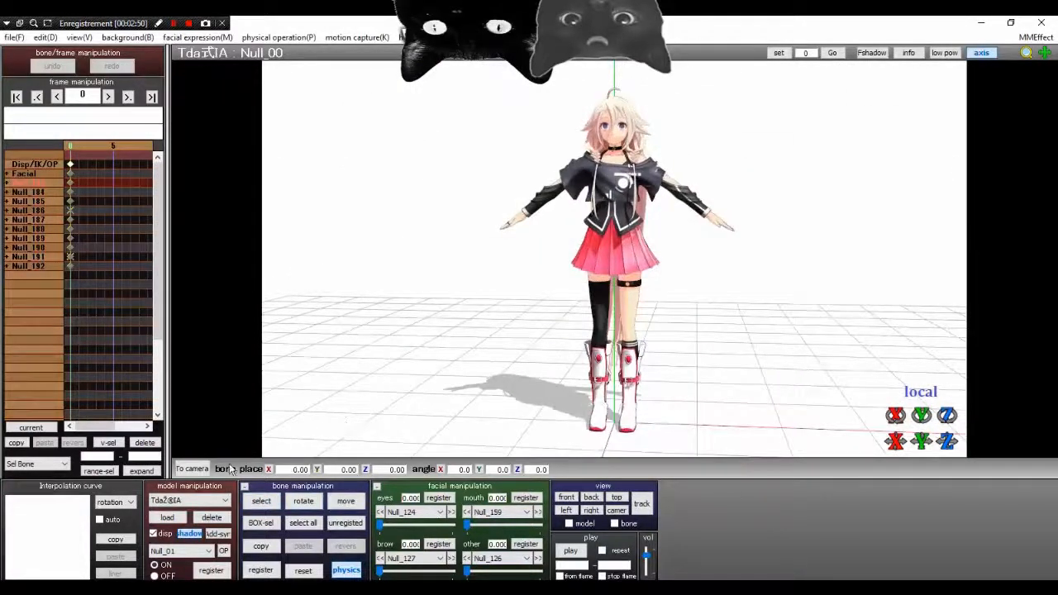
{"action": "left_click", "coordinate": [183, 519]}
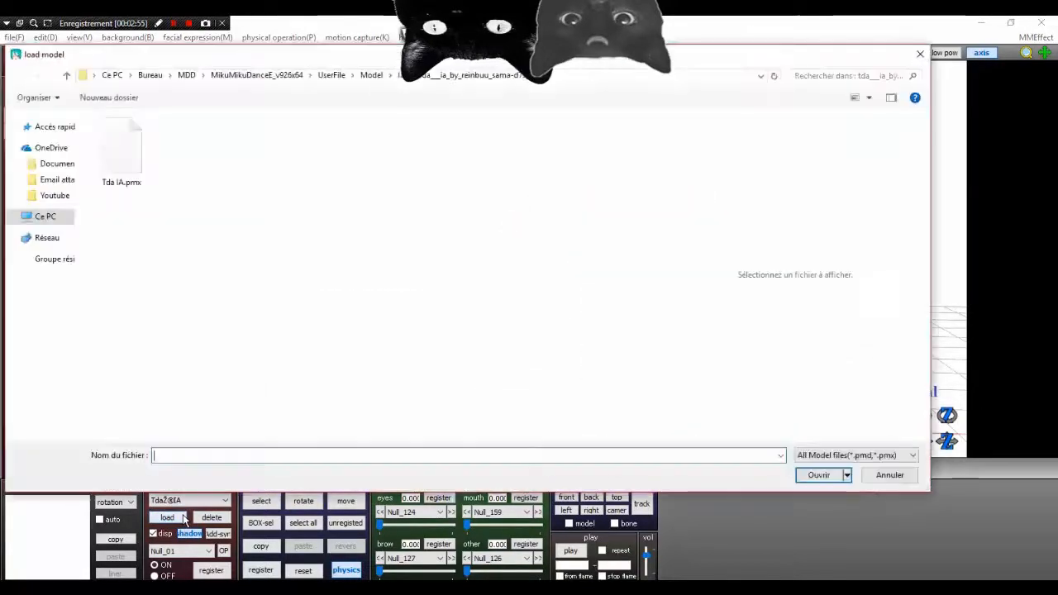
{"action": "double_click", "coordinate": [122, 157]}
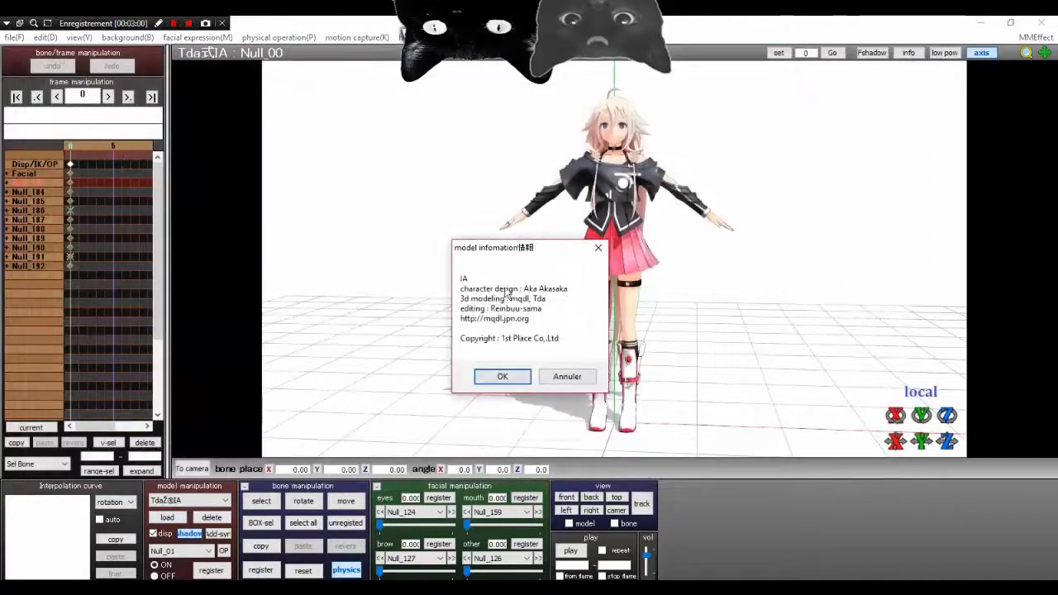
{"action": "left_click", "coordinate": [567, 377]}
Start loading another model and browse from UserFile through Model and Ia to the tda___ia_by_reinbuu_sama-d7spt1m folder.
{"action": "left_click", "coordinate": [176, 519]}
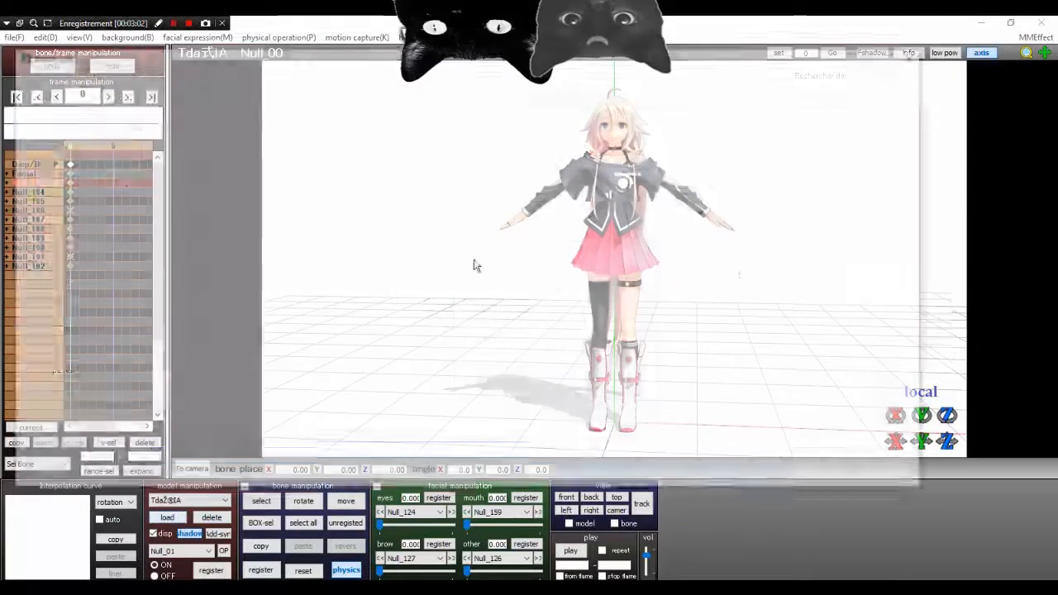
{"action": "left_click", "coordinate": [331, 74]}
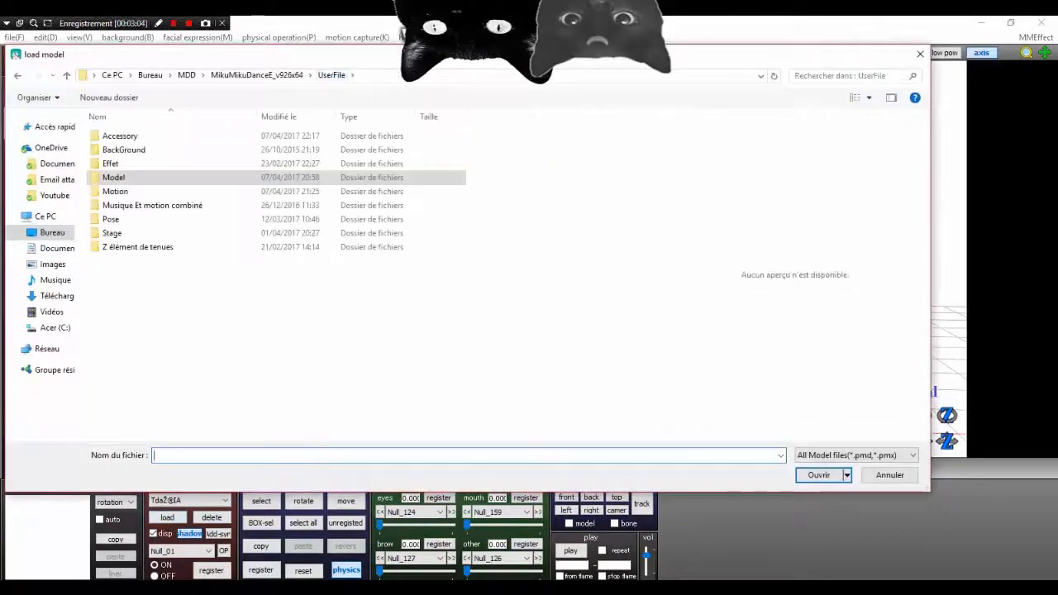
{"action": "mouse_move", "coordinate": [477, 546]}
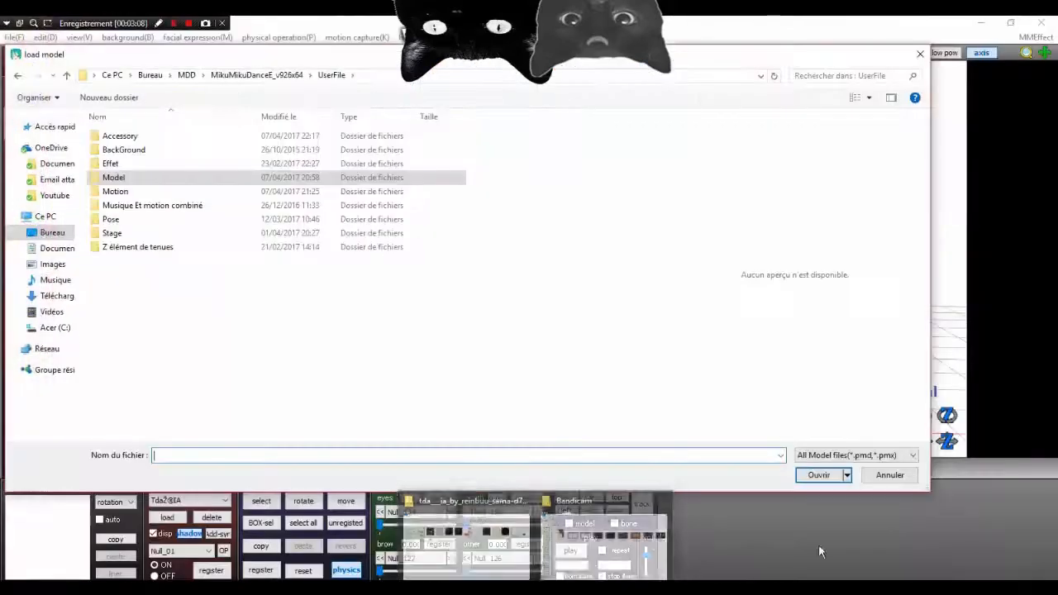
{"action": "double_click", "coordinate": [165, 177]}
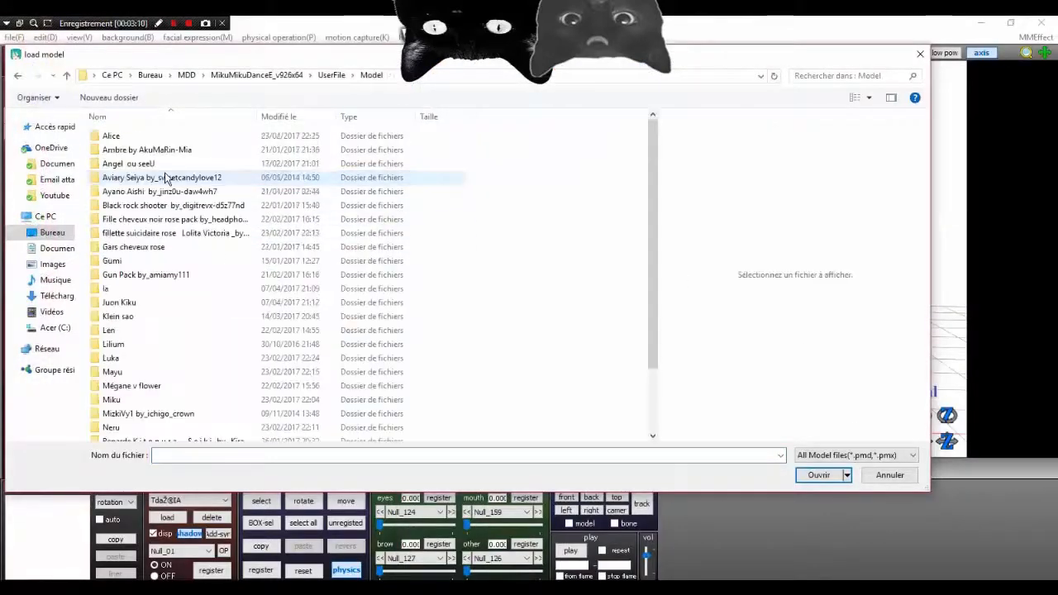
{"action": "double_click", "coordinate": [157, 289]}
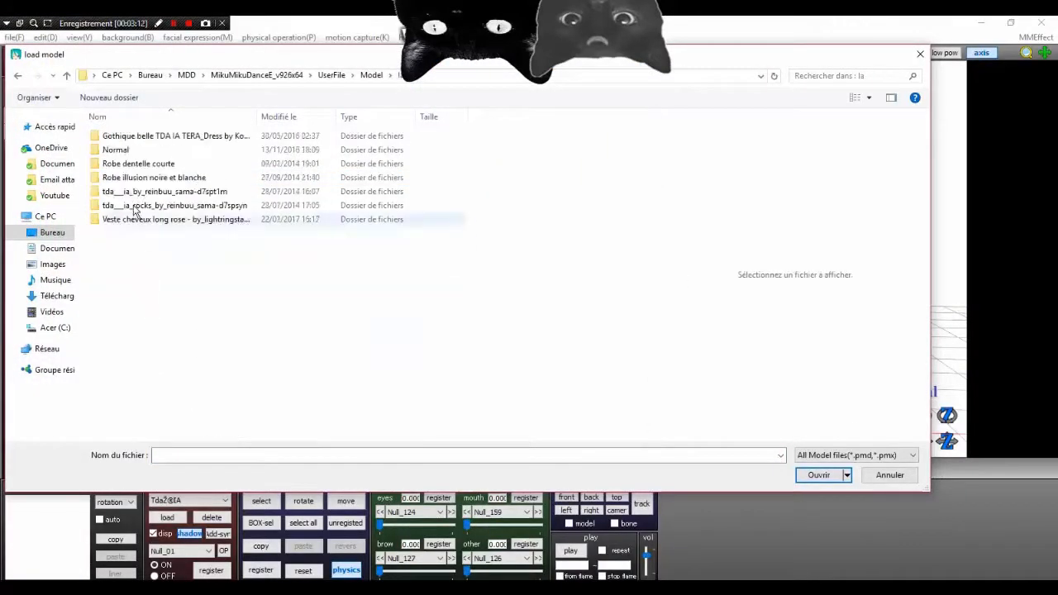
{"action": "double_click", "coordinate": [165, 191]}
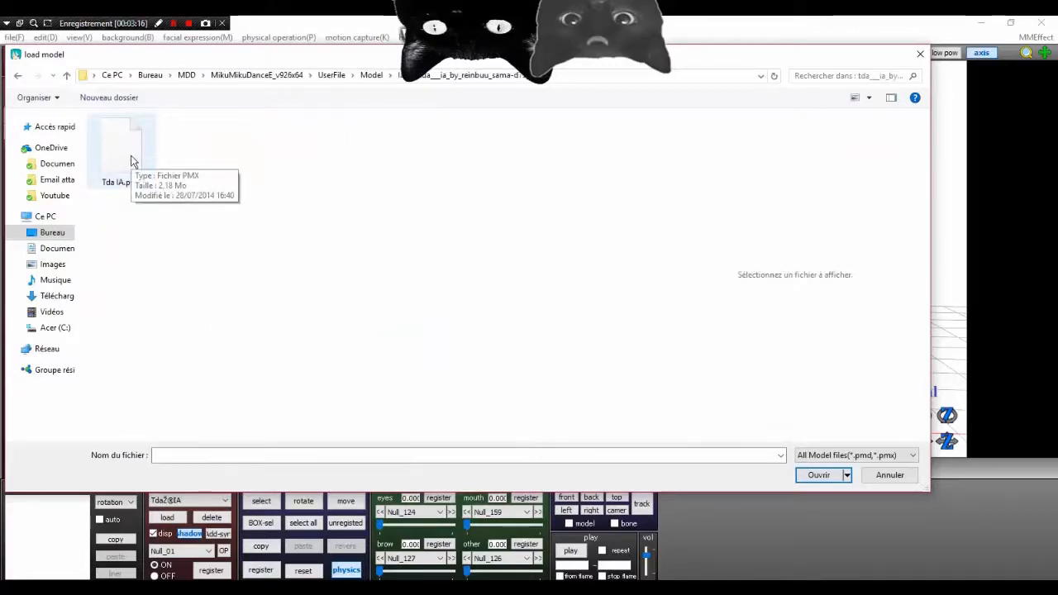
Load a second copy of Tda IA.pmx, keeping the All Model files filter, and accept its model information.
{"action": "left_click", "coordinate": [821, 456]}
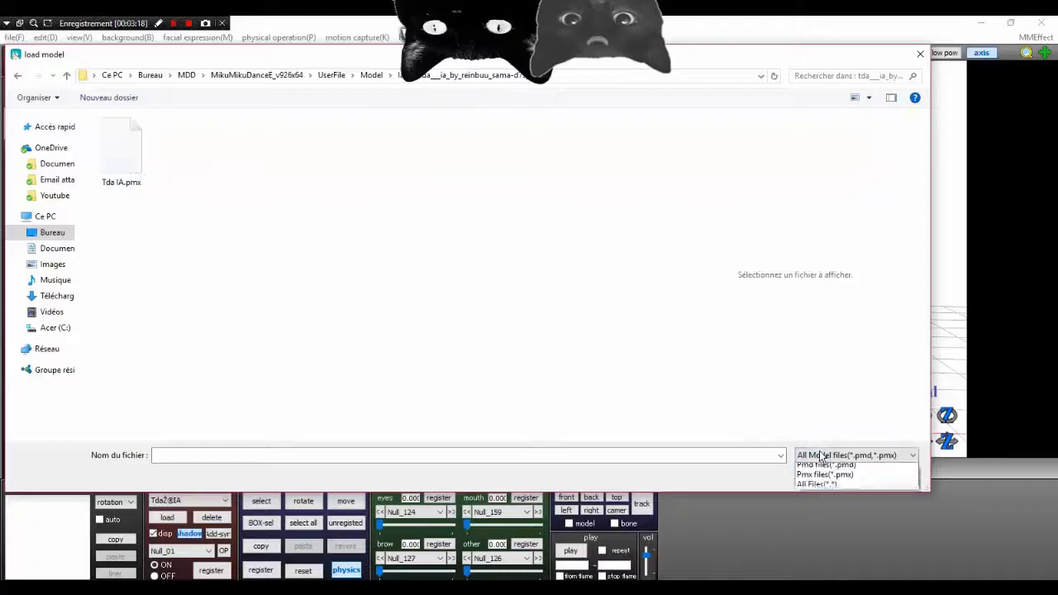
{"action": "left_click", "coordinate": [821, 456]}
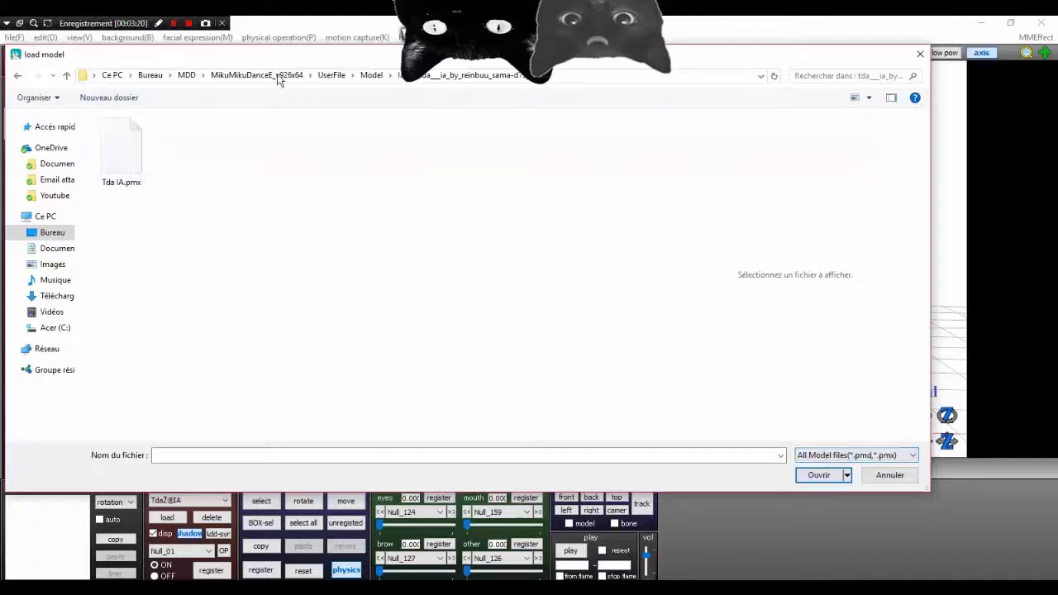
{"action": "left_click_drag", "start_coordinate": [309, 59], "coordinate": [397, 101]}
{"action": "double_click", "coordinate": [247, 190]}
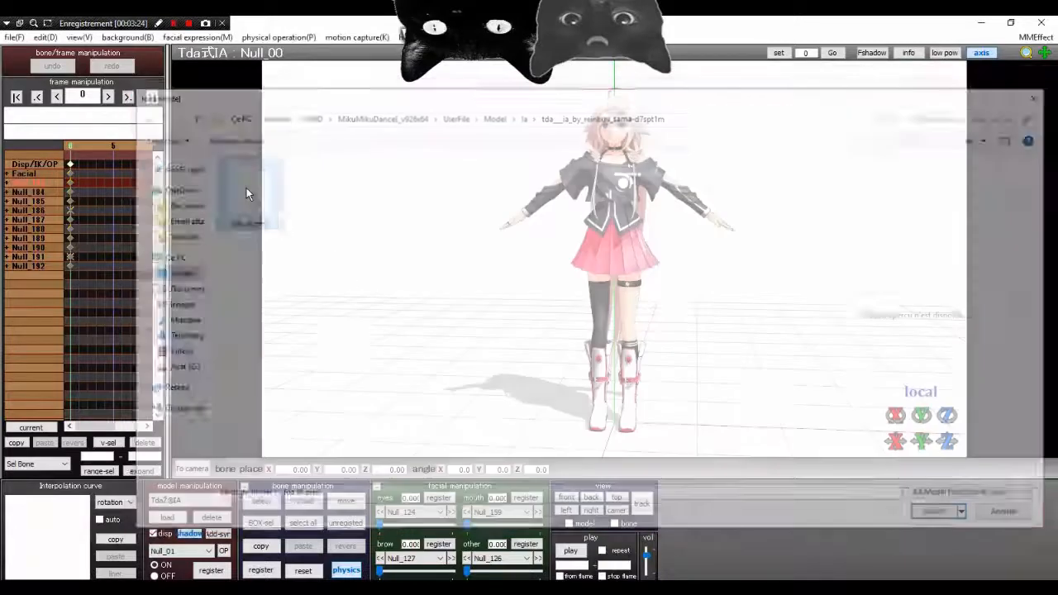
{"action": "left_click", "coordinate": [501, 379]}
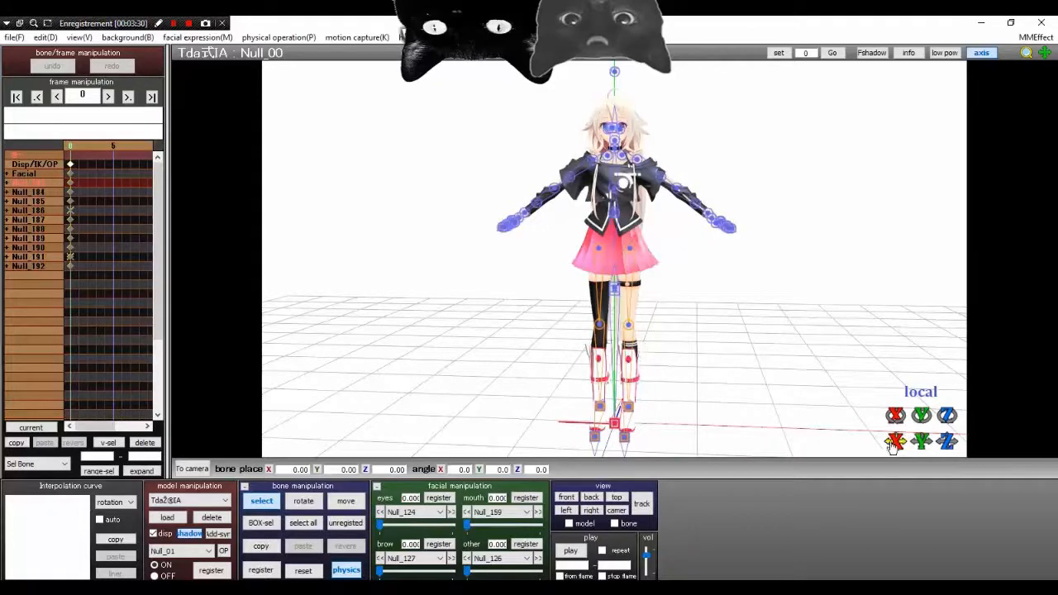
Move the second IA model to about -11.00 on X, tilt it about -10.1 degrees around X, and hide its bone markers.
{"action": "right_click_drag", "start_coordinate": [740, 322], "coordinate": [773, 327]}
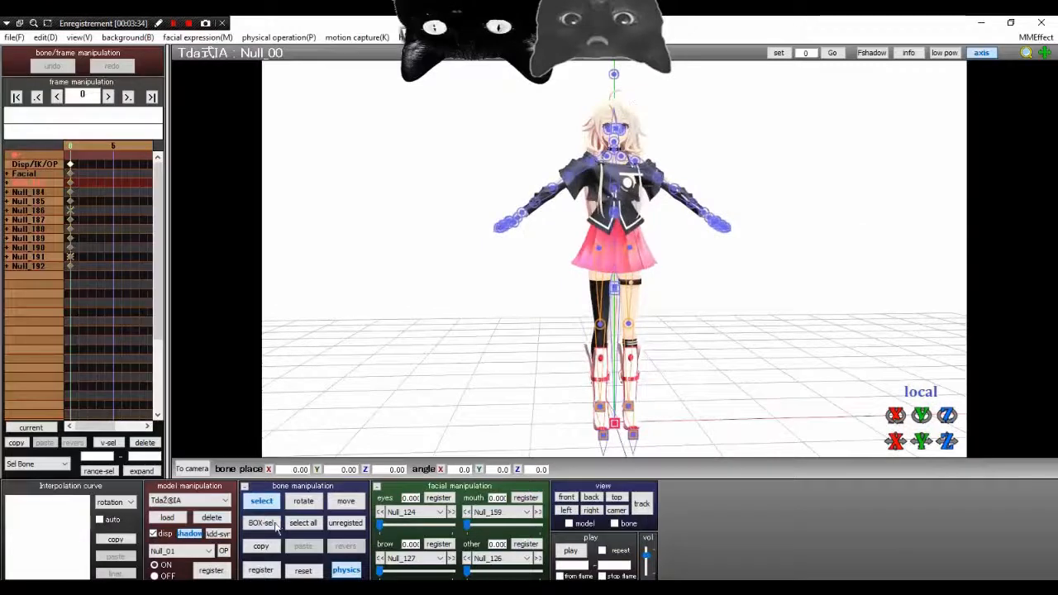
{"action": "left_click", "coordinate": [260, 501]}
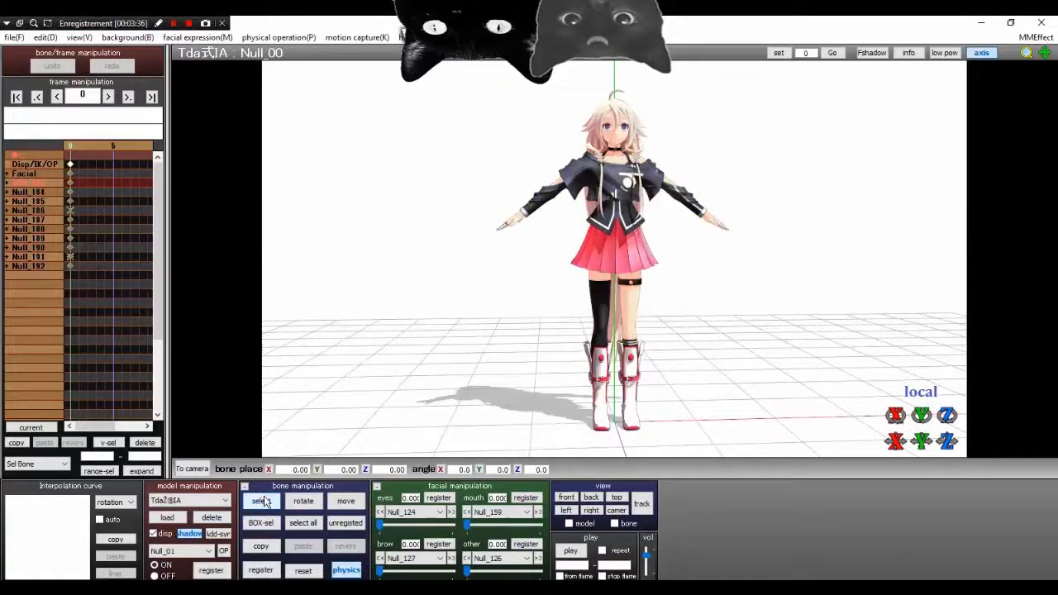
{"action": "left_click", "coordinate": [263, 501]}
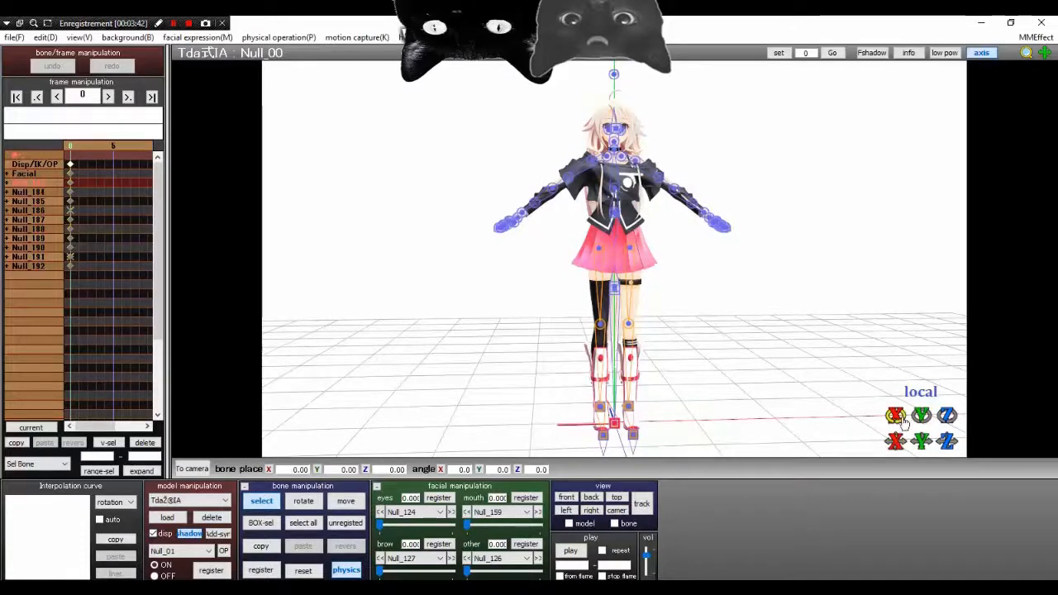
{"action": "left_click_drag", "start_coordinate": [895, 441], "coordinate": [896, 522]}
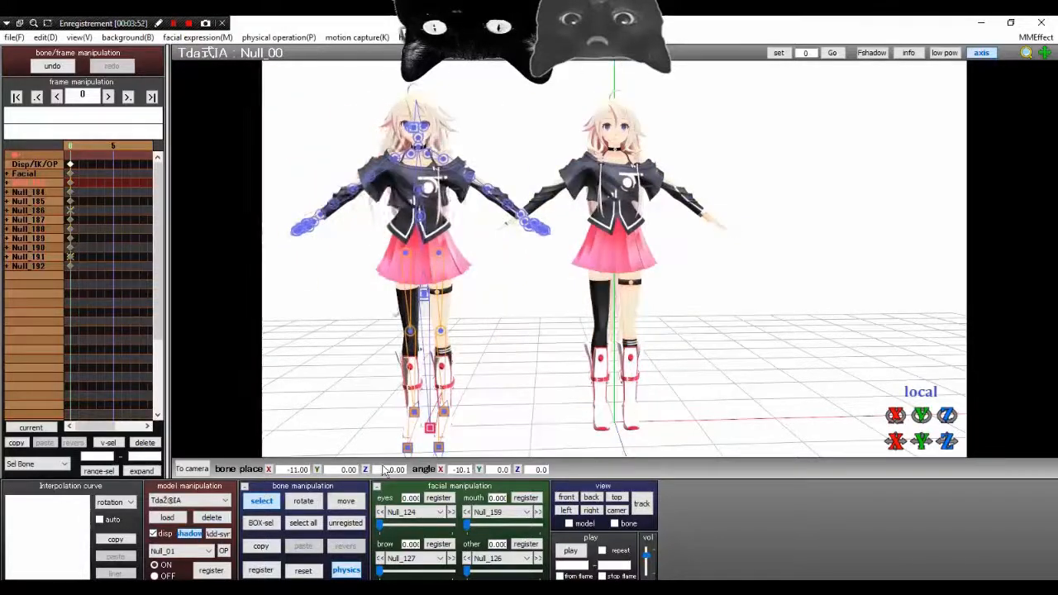
{"action": "left_click", "coordinate": [261, 501]}
{"action": "right_click_drag", "start_coordinate": [539, 392], "coordinate": [516, 359]}
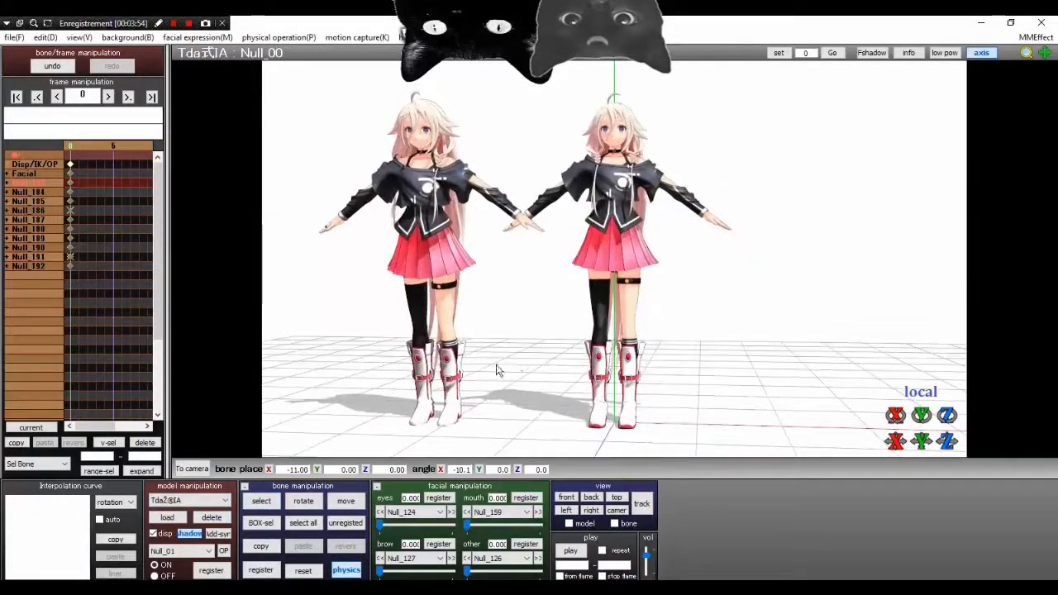
Delete the displaced second IA model and make the remaining IA model active.
{"action": "left_click", "coordinate": [204, 518]}
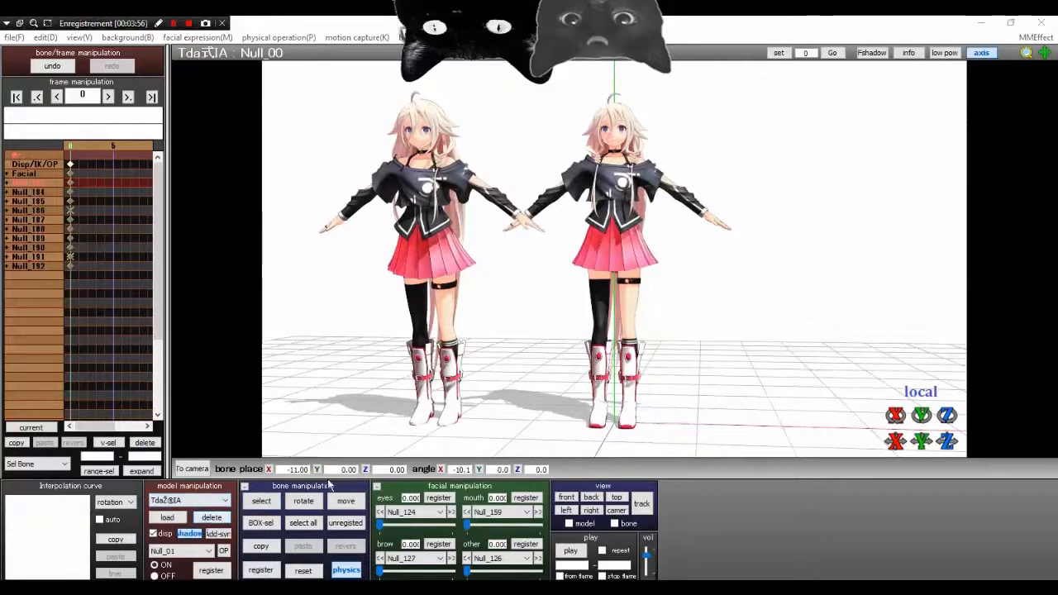
{"action": "left_click", "coordinate": [534, 368]}
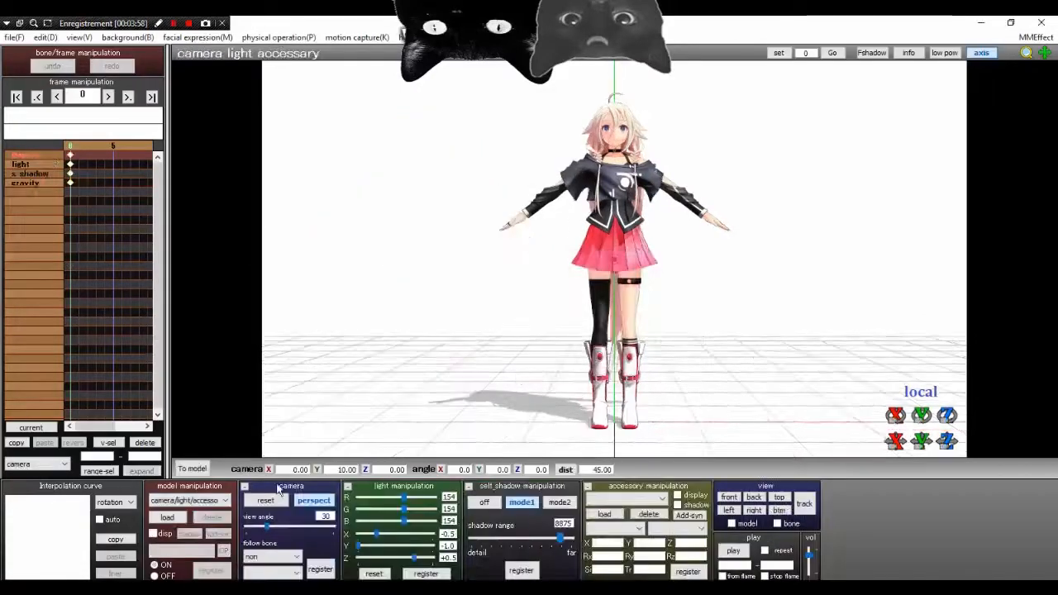
{"action": "left_click", "coordinate": [193, 501]}
{"action": "left_click", "coordinate": [180, 521]}
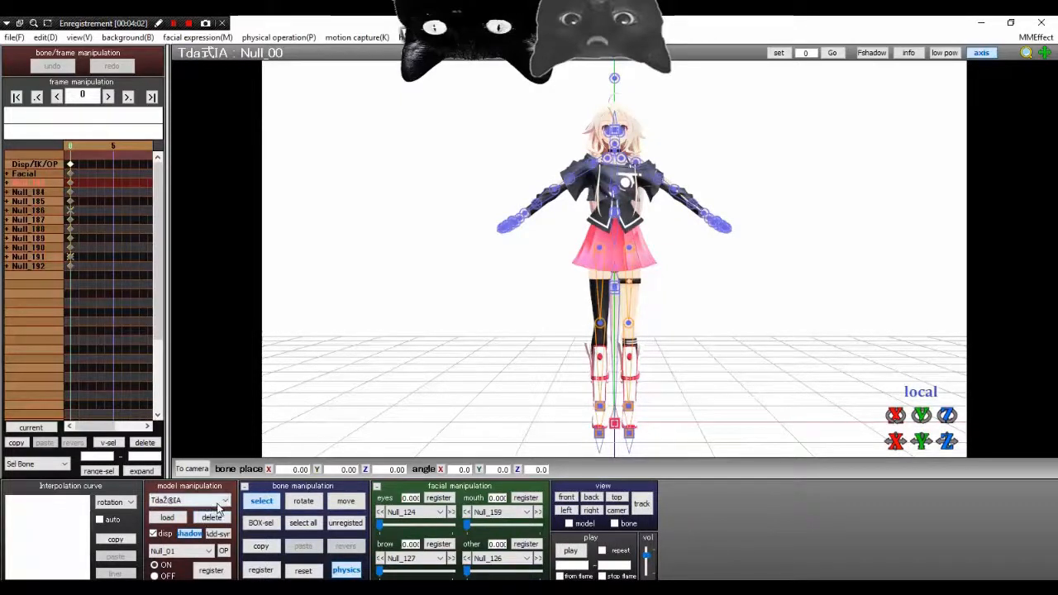
Keep the Tda IA model active, switch to rotate mode and turn its root bone about -1.1 degrees around Y and -0.2 around Z.
{"action": "left_click", "coordinate": [221, 502]}
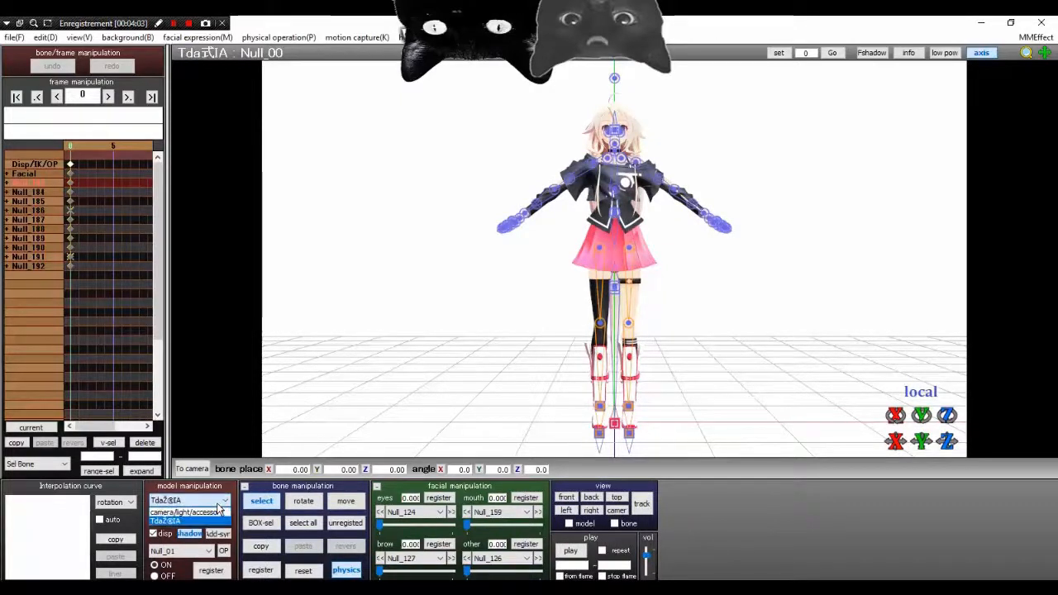
{"action": "left_click", "coordinate": [172, 522]}
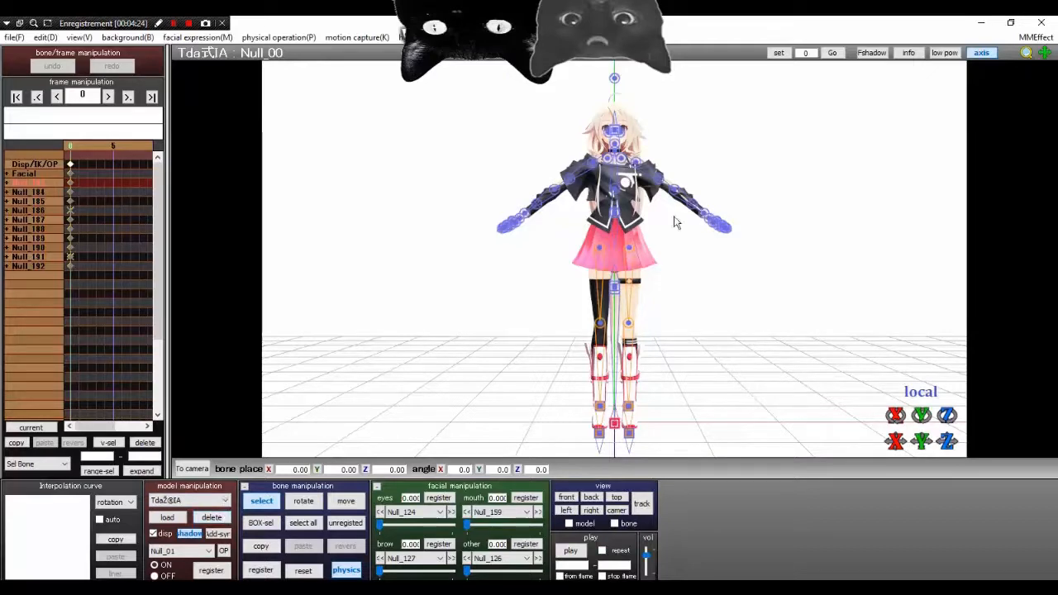
{"action": "left_click", "coordinate": [298, 502]}
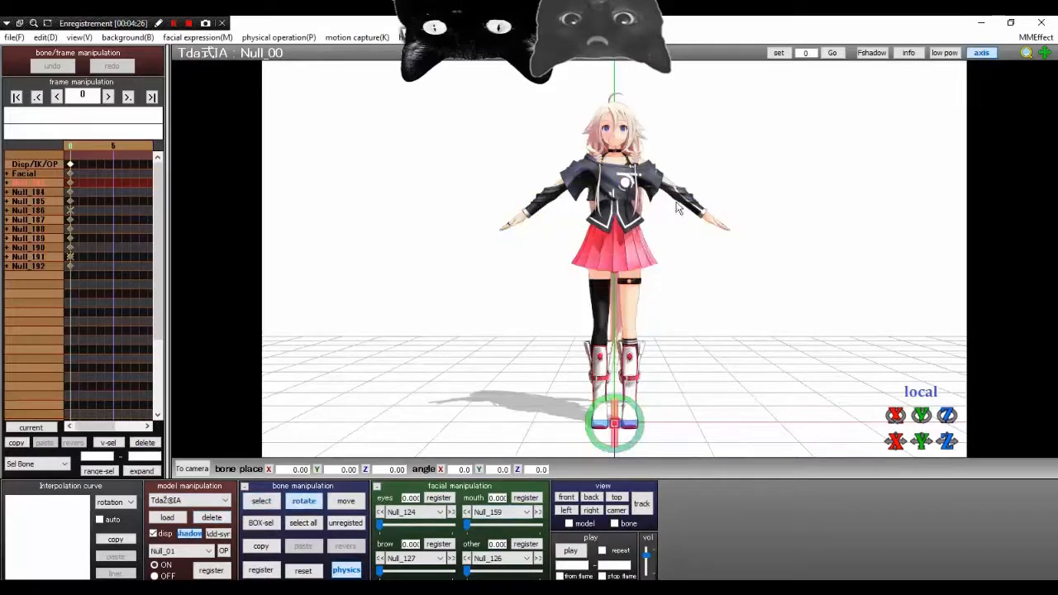
{"action": "right_click_drag", "start_coordinate": [679, 209], "coordinate": [769, 239]}
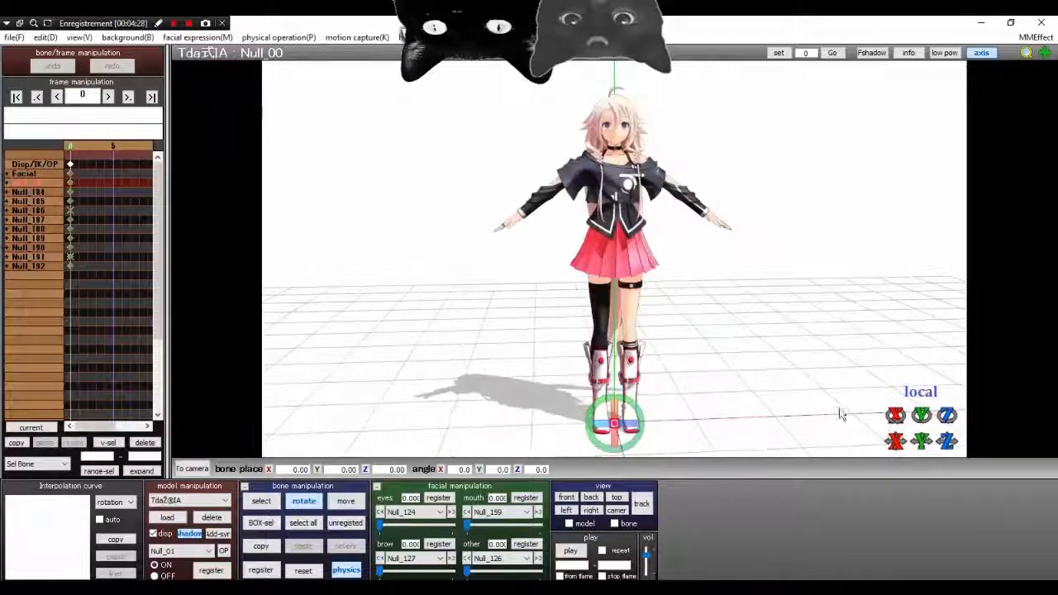
{"action": "mouse_move", "coordinate": [631, 424]}
{"action": "left_mouse_down"}
{"action": "mouse_move", "coordinate": [653, 427]}
{"action": "mouse_move", "coordinate": [631, 431]}
{"action": "left_mouse_up"}
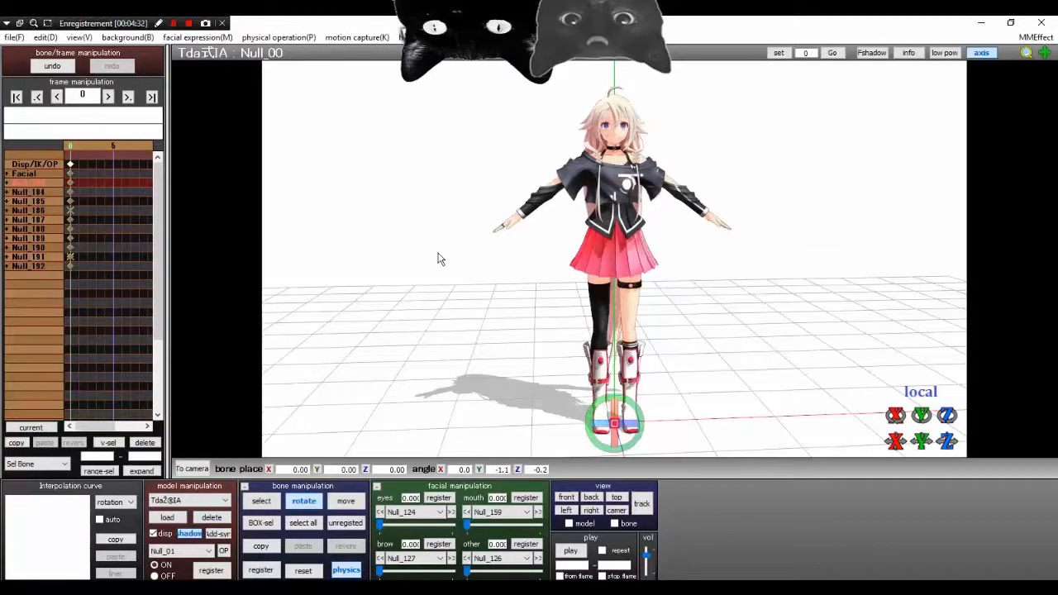
{"action": "right_click_drag", "start_coordinate": [438, 260], "coordinate": [439, 250]}
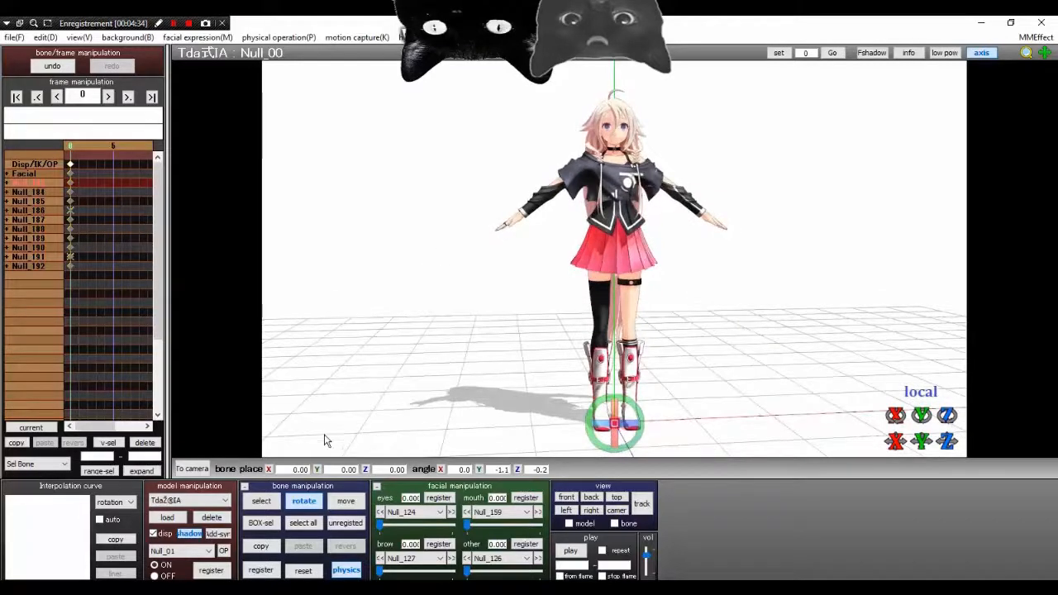
Start loading motion data for the active IA model and browse from UserFile to the Motion folder.
{"action": "left_click", "coordinate": [219, 500]}
{"action": "left_click", "coordinate": [216, 501]}
{"action": "left_click", "coordinate": [14, 38]}
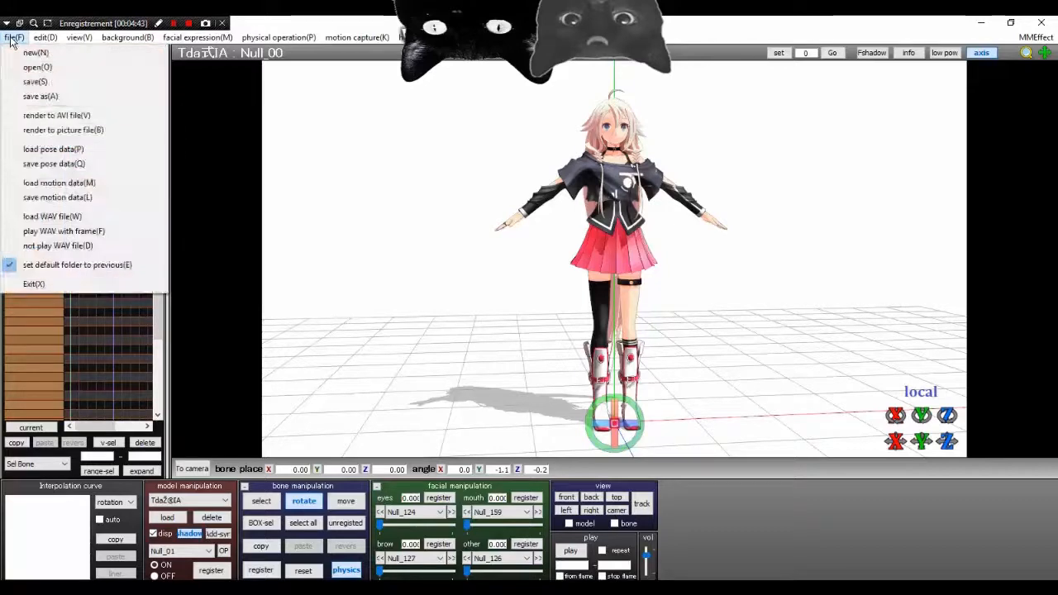
{"action": "left_click", "coordinate": [116, 183]}
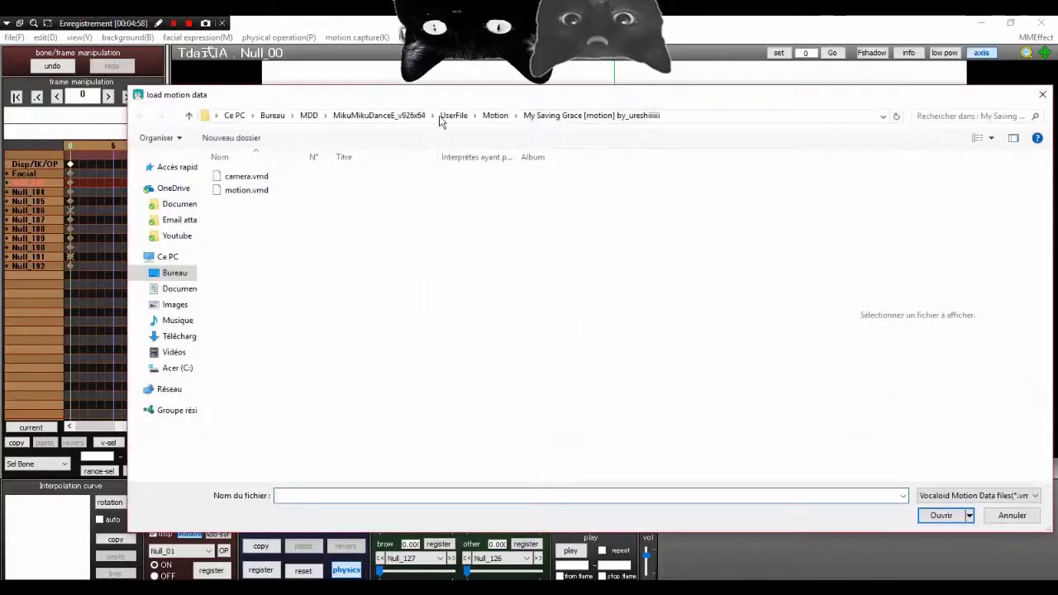
{"action": "left_click", "coordinate": [446, 117]}
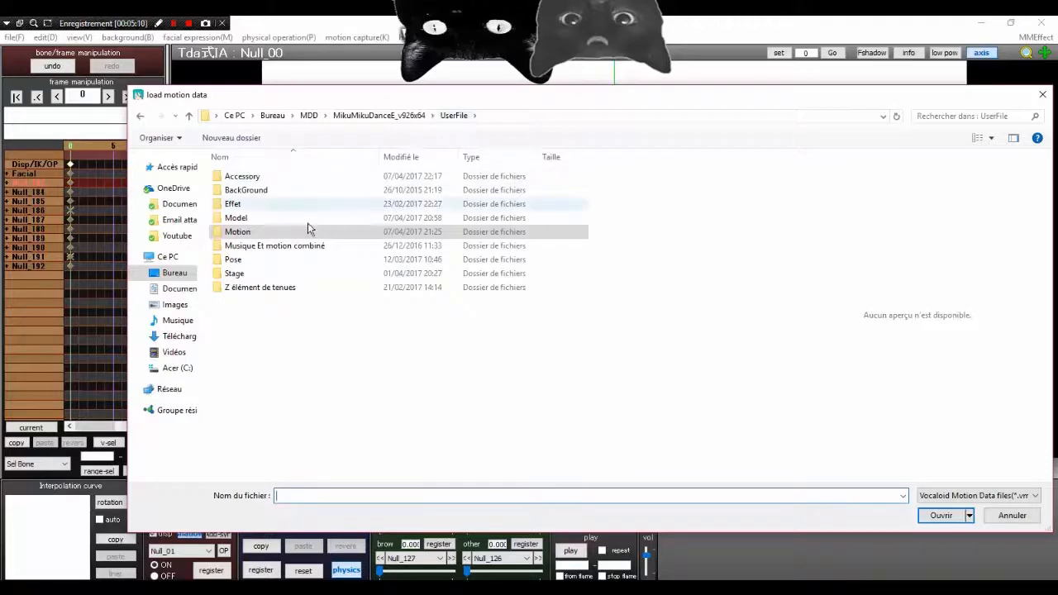
{"action": "double_click", "coordinate": [238, 232]}
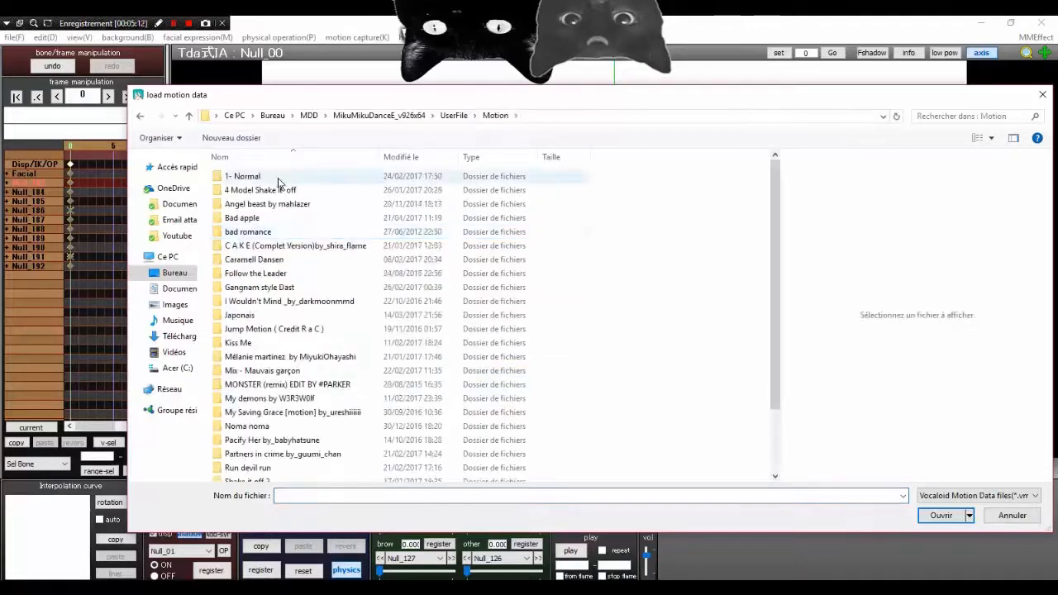
{"action": "scroll", "coordinate": [307, 406], "scroll_direction": "down", "scroll_amount": 1}
{"action": "scroll", "coordinate": [277, 354], "scroll_direction": "up", "scroll_amount": 1}
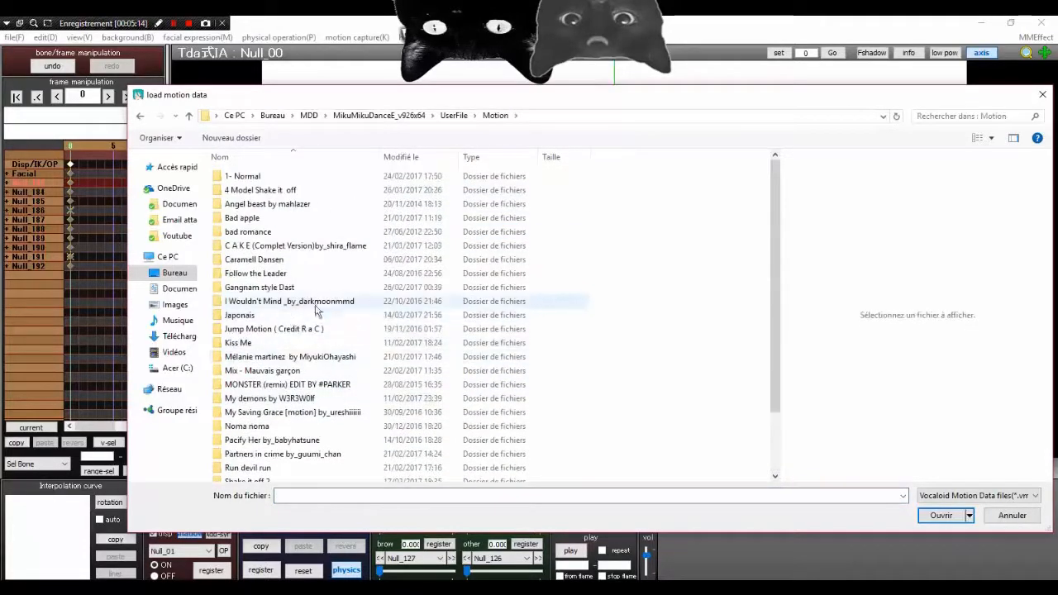
Load motion.vmd from the My Saving Grace [motion] folder onto the IA model and accept the bone-name notice.
{"action": "left_click", "coordinate": [299, 414]}
{"action": "double_click", "coordinate": [299, 414]}
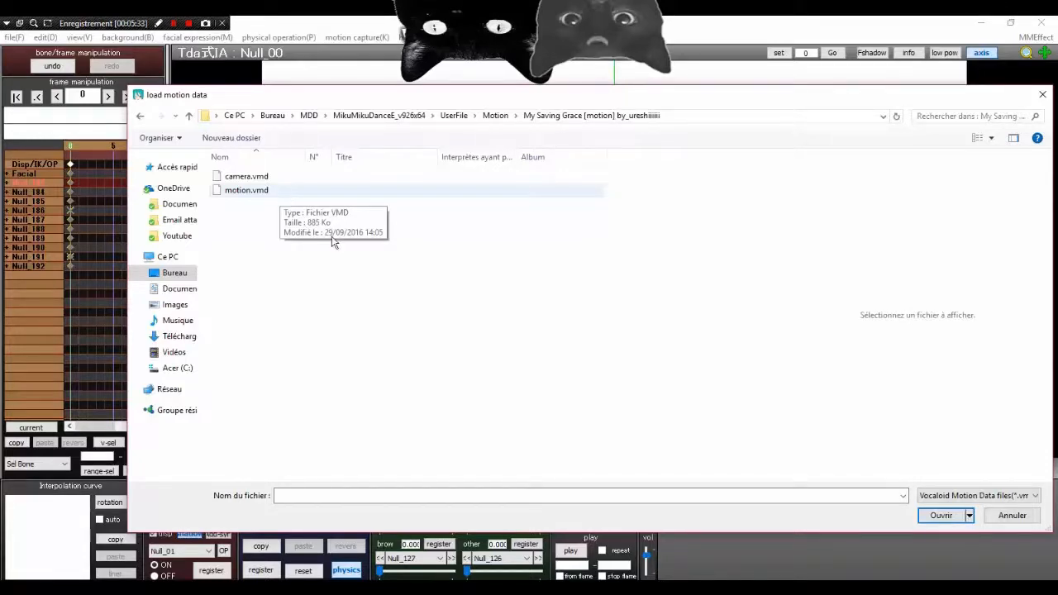
{"action": "double_click", "coordinate": [244, 192]}
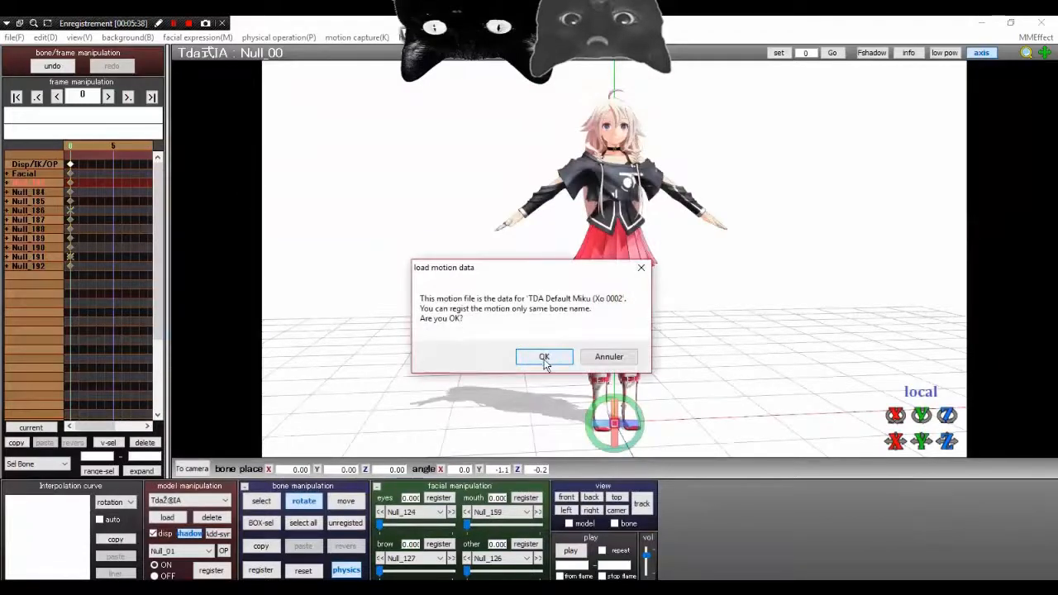
{"action": "left_click", "coordinate": [544, 356]}
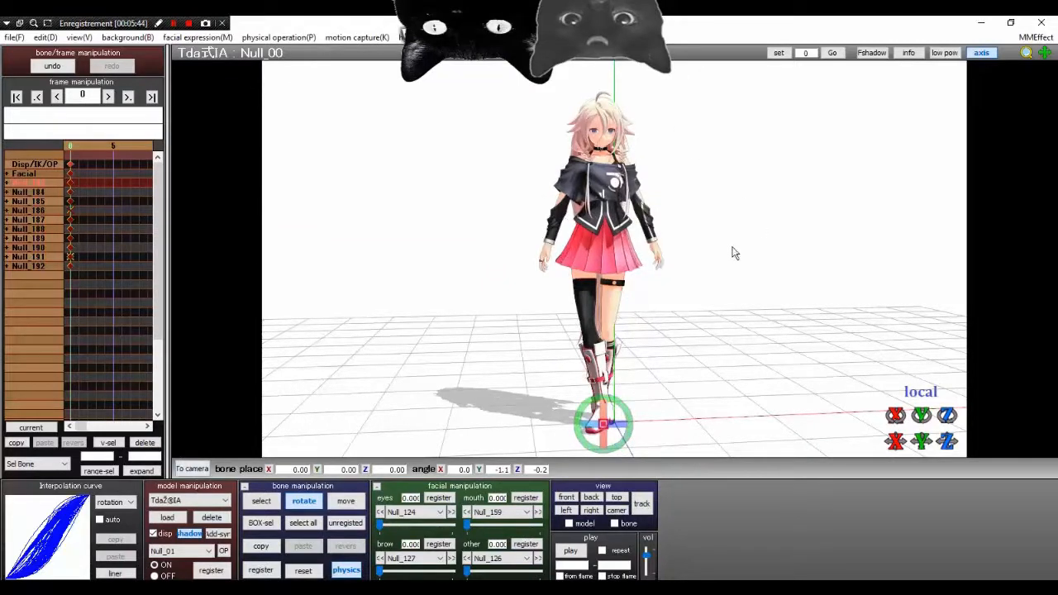
Widen the keyframe timeline to show about 30 frames and box-select the IA model's visible keyframes.
{"action": "mouse_move", "coordinate": [673, 189]}
{"action": "right_mouse_down"}
{"action": "mouse_move", "coordinate": [661, 190]}
{"action": "mouse_move", "coordinate": [672, 194]}
{"action": "right_mouse_up"}
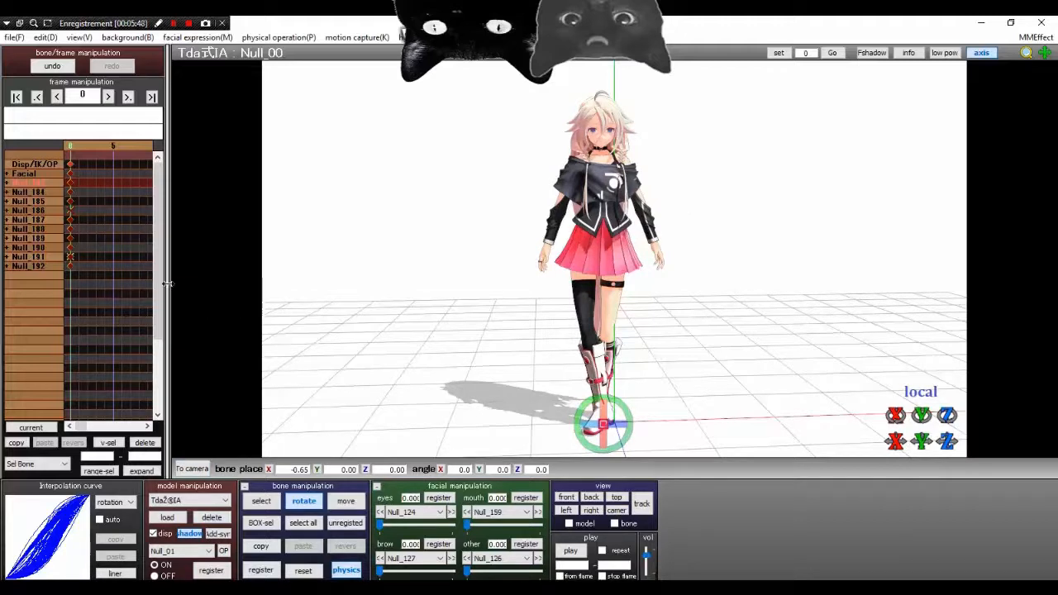
{"action": "left_click_drag", "start_coordinate": [167, 284], "coordinate": [364, 284]}
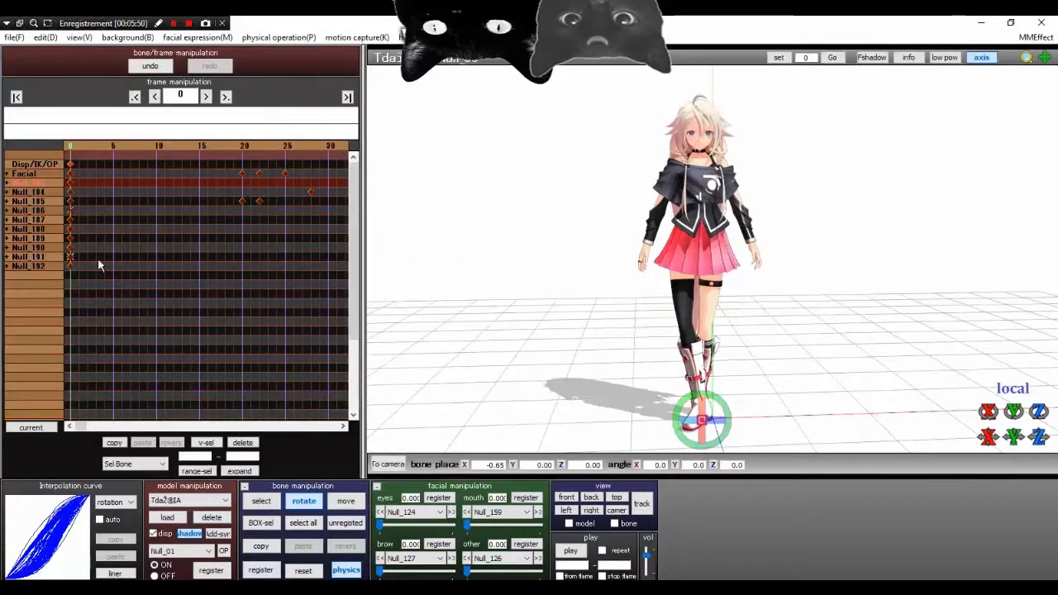
{"action": "left_click_drag", "start_coordinate": [75, 291], "coordinate": [343, 161]}
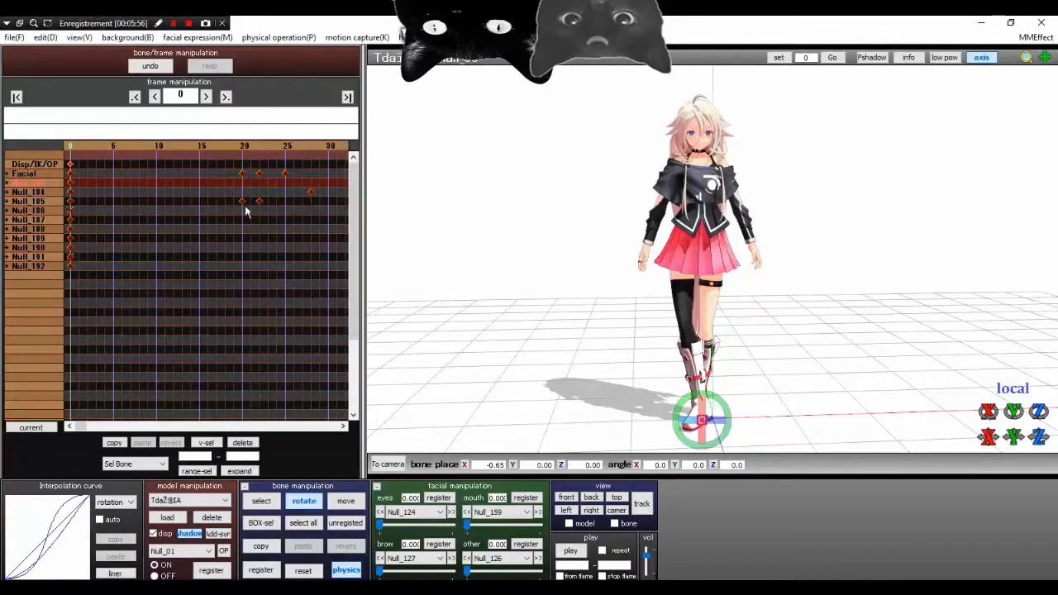
Play the loaded dance motion to preview it on the IA model, and stop the playback.
{"action": "left_click", "coordinate": [570, 552]}
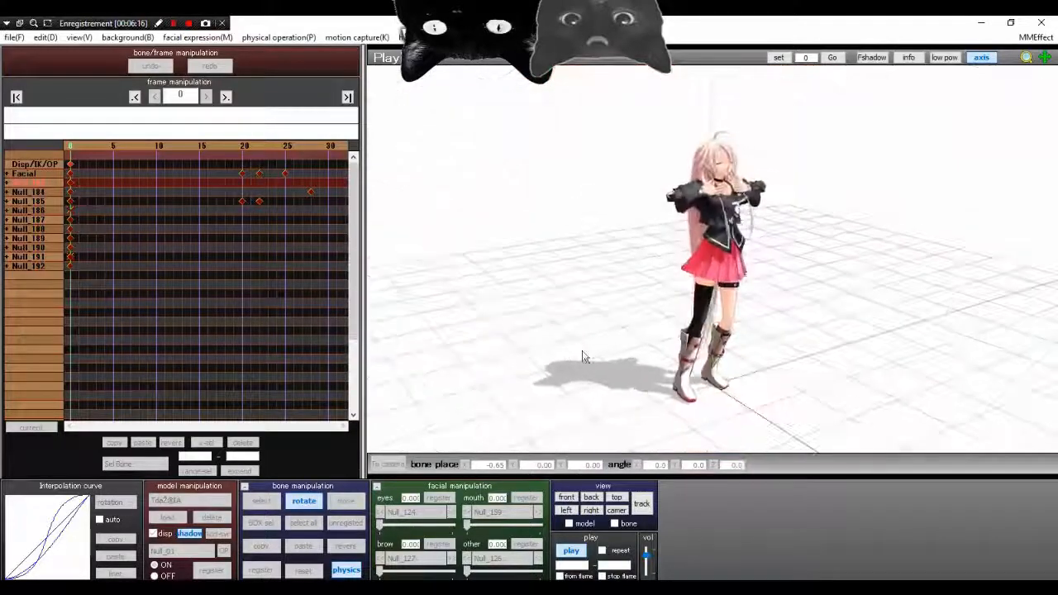
{"action": "left_click", "coordinate": [571, 554]}
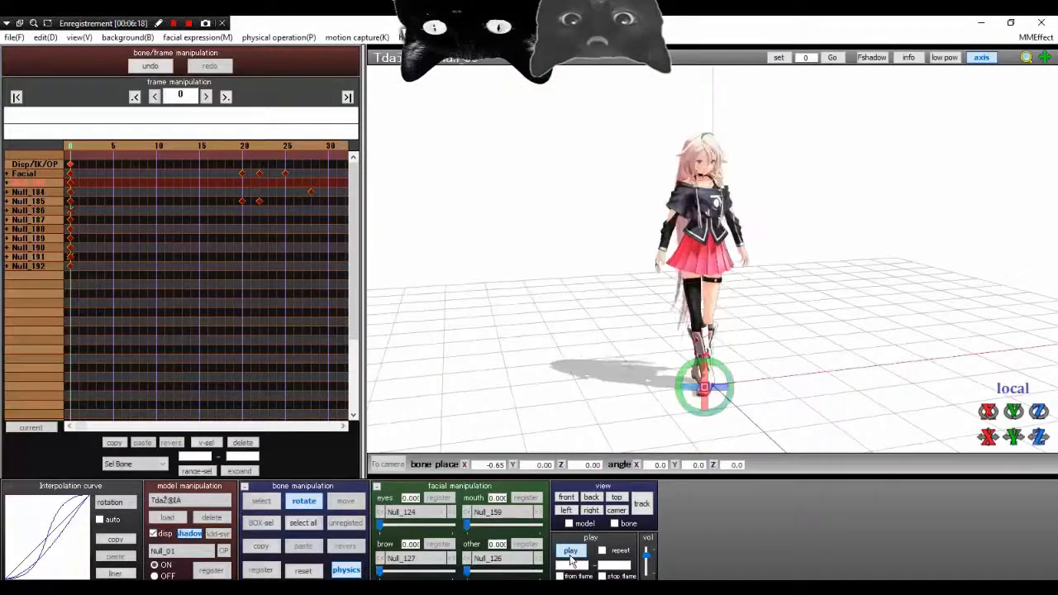
{"action": "right_click_drag", "start_coordinate": [664, 251], "coordinate": [649, 235]}
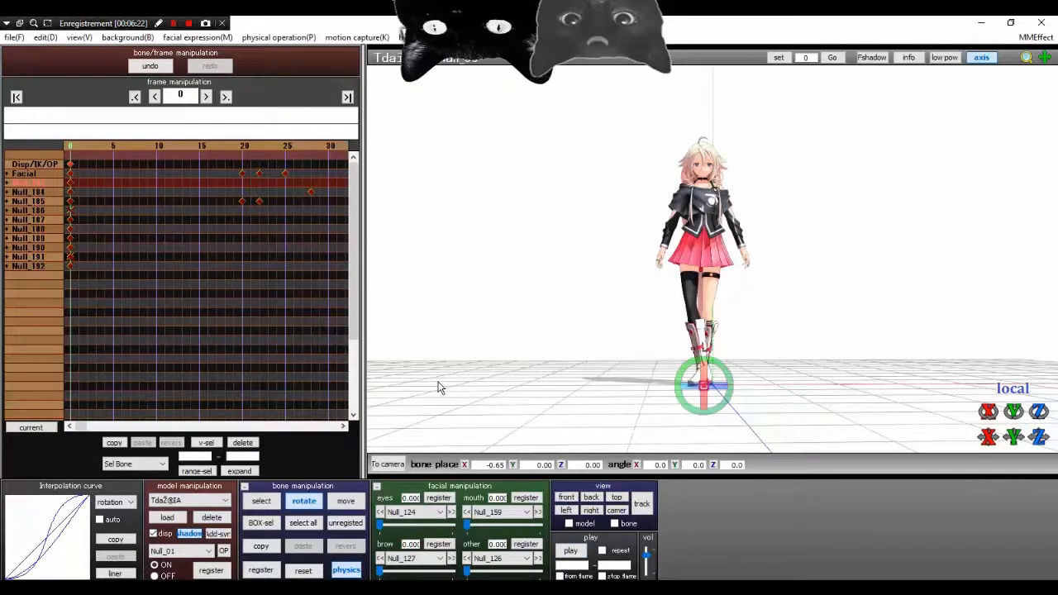
Switch from the IA model to camera/light/accessory mode.
{"action": "left_click", "coordinate": [384, 466]}
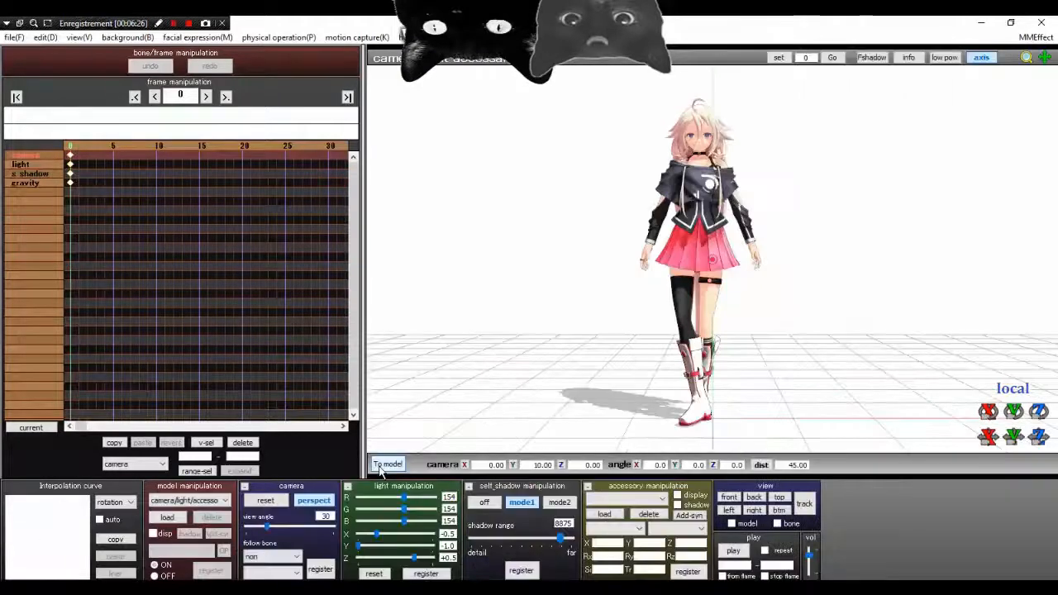
{"action": "left_click", "coordinate": [189, 501]}
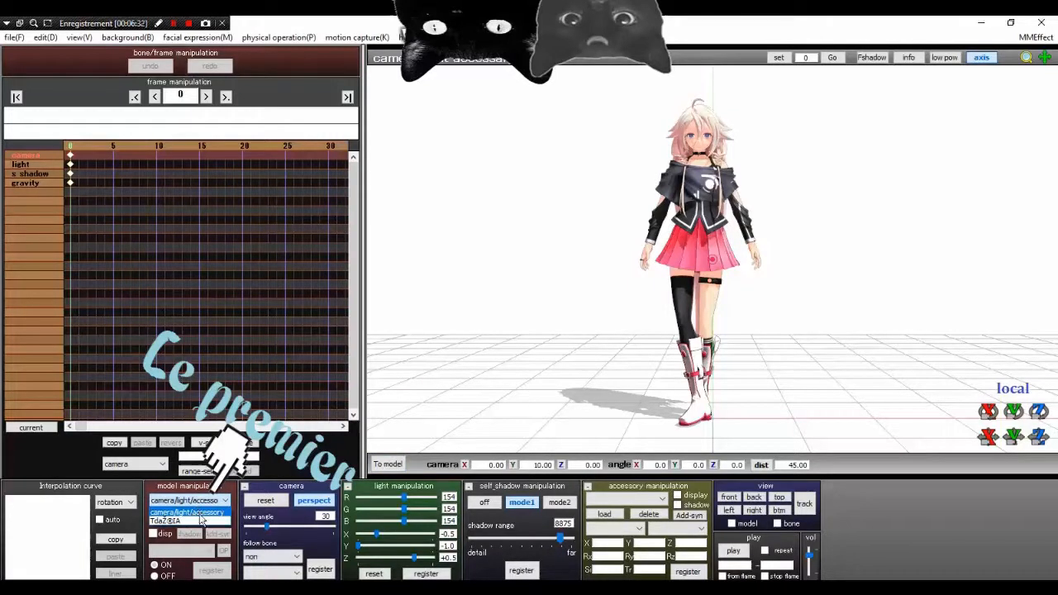
{"action": "left_click", "coordinate": [201, 513]}
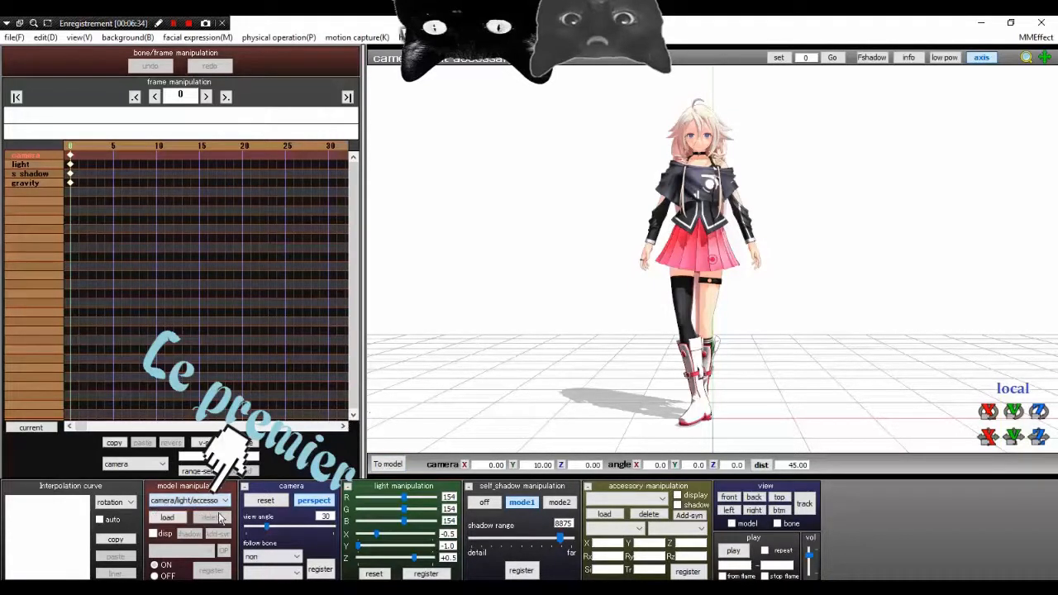
Load camera.vmd from the My Saving Grace [motion] folder, and preview the camera movement by playing and stopping the animation.
{"action": "left_click", "coordinate": [15, 38]}
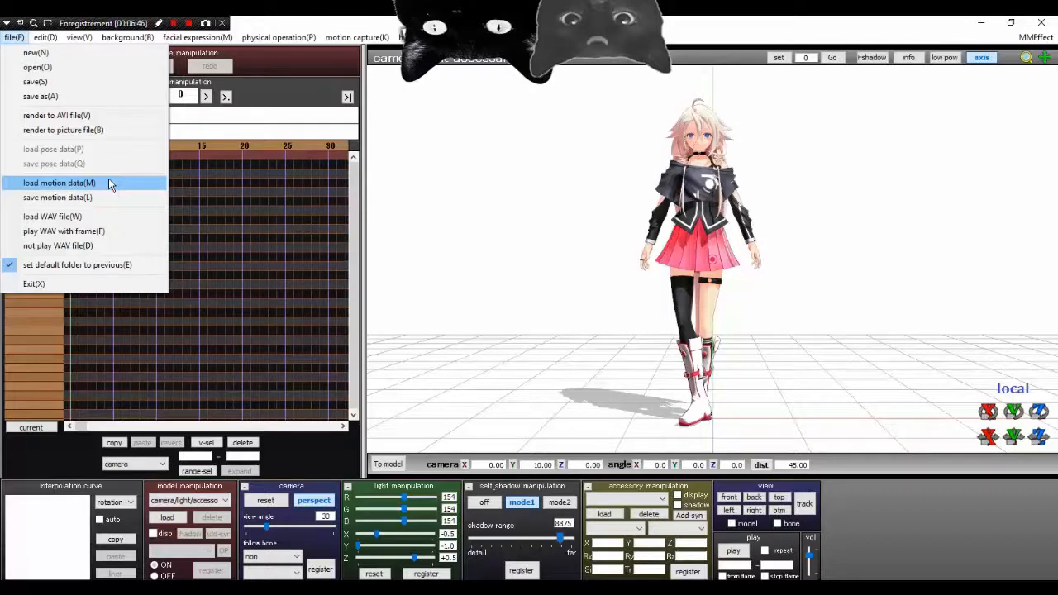
{"action": "left_click", "coordinate": [109, 183]}
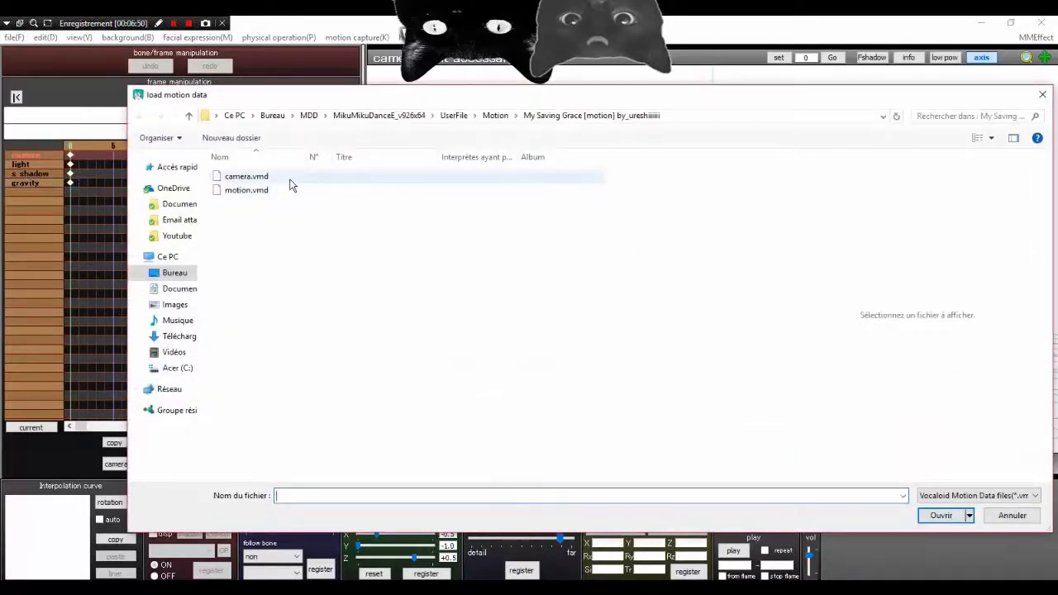
{"action": "double_click", "coordinate": [247, 177]}
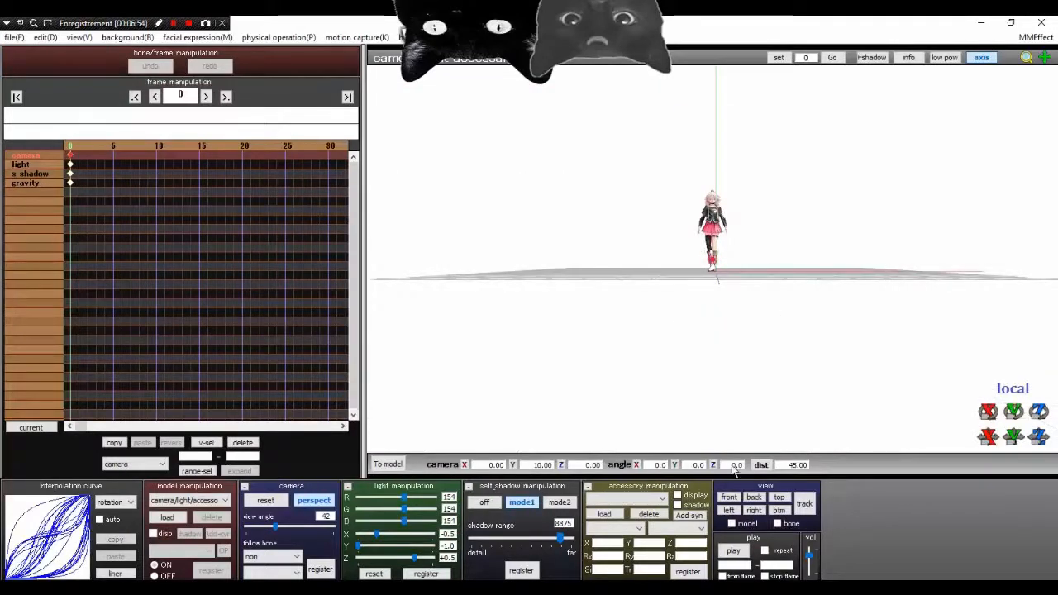
{"action": "left_click", "coordinate": [728, 552]}
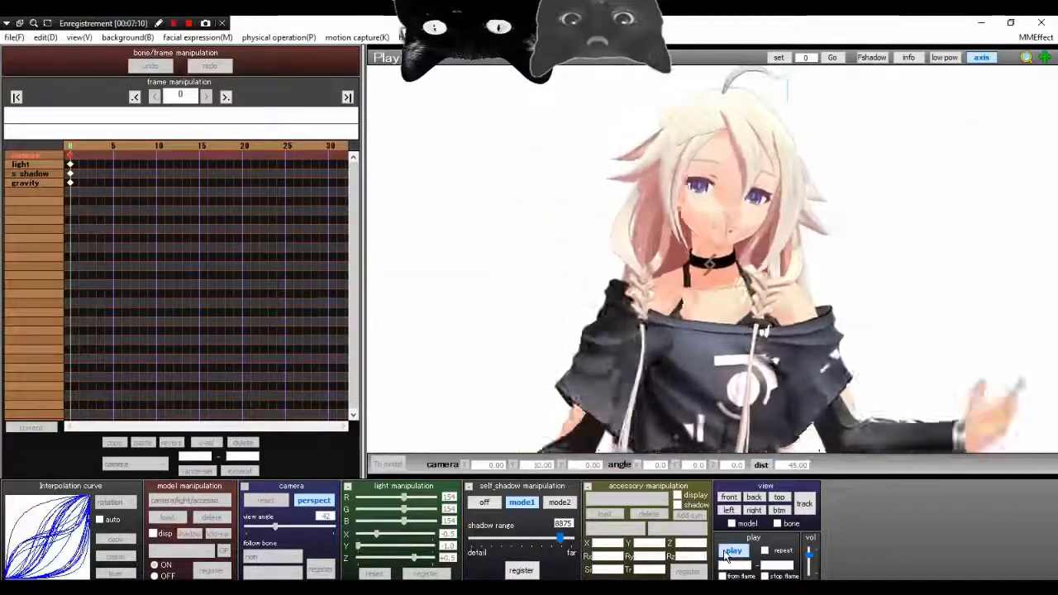
{"action": "left_click", "coordinate": [720, 552]}
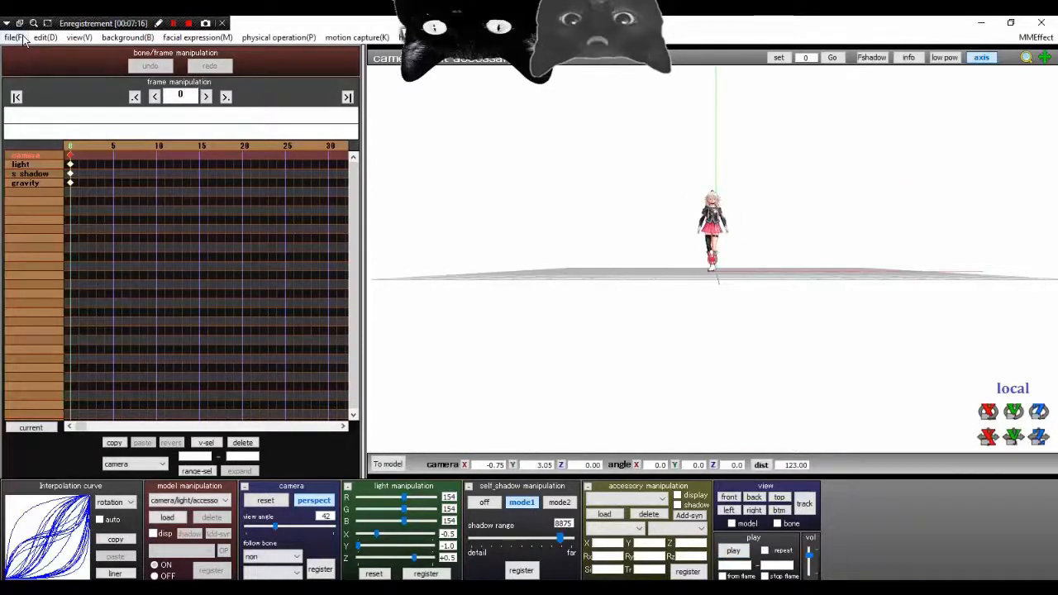
Load the audio file my saving grace.wav from the My Saving Grace [motion] folder.
{"action": "left_click", "coordinate": [16, 37]}
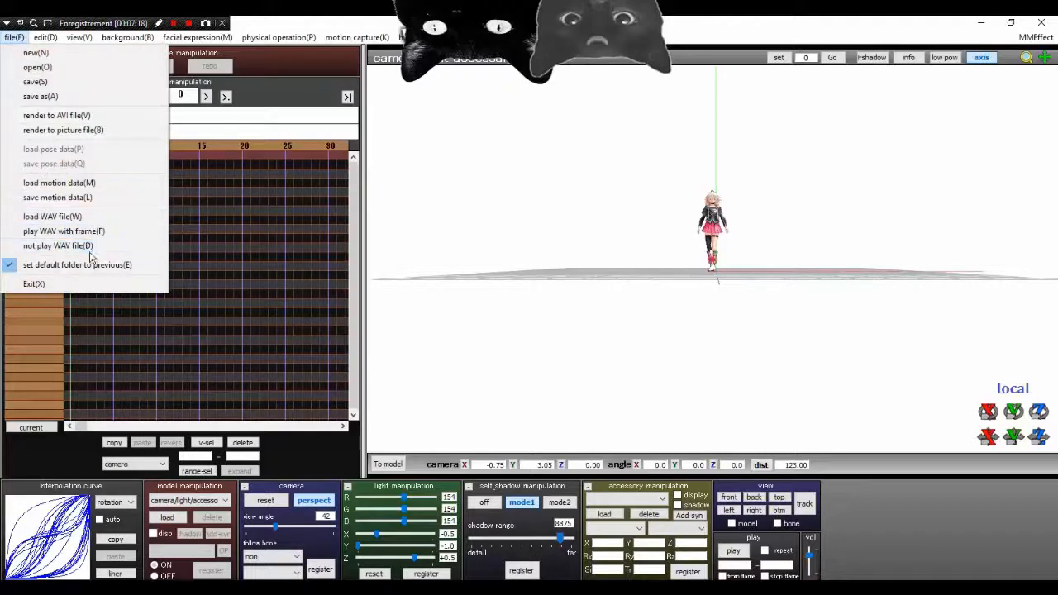
{"action": "left_click", "coordinate": [126, 224]}
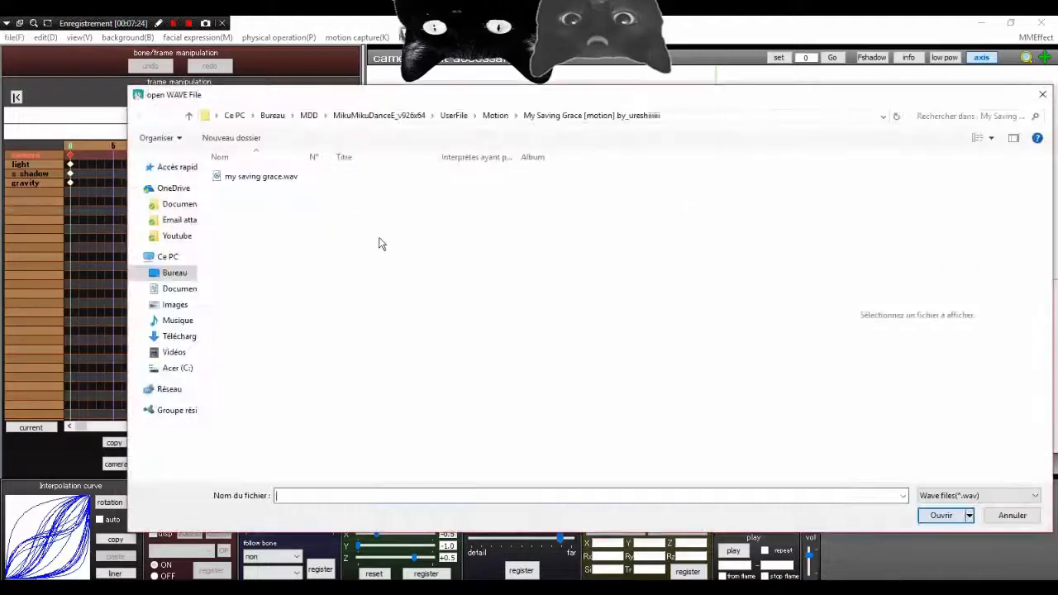
{"action": "double_click", "coordinate": [284, 178]}
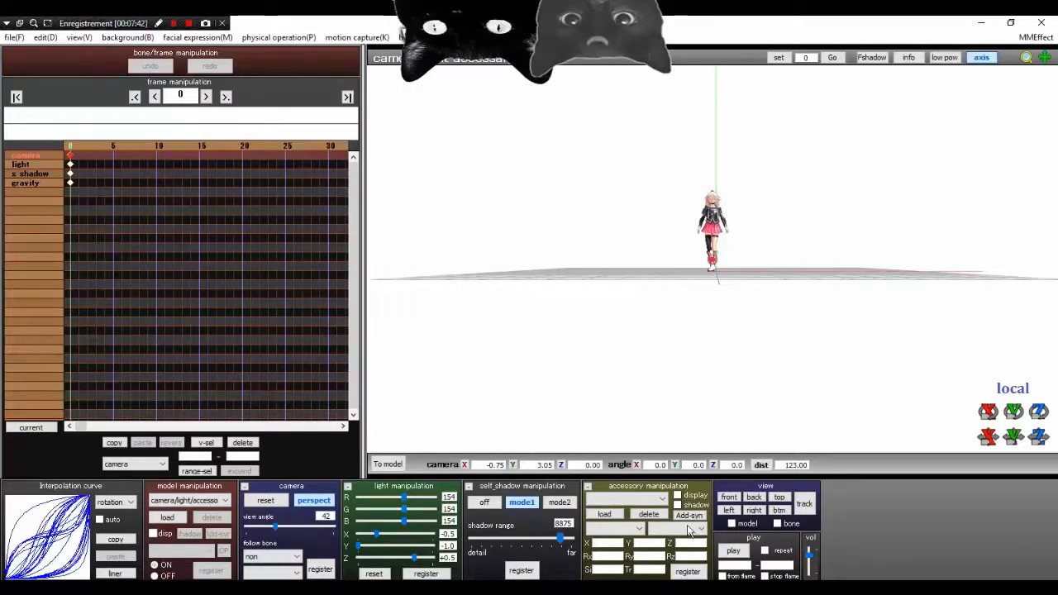
Inspect the audio waveform along the timeline from frame 52 onward, and play the animation with its music before stopping it.
{"action": "left_click", "coordinate": [225, 97]}
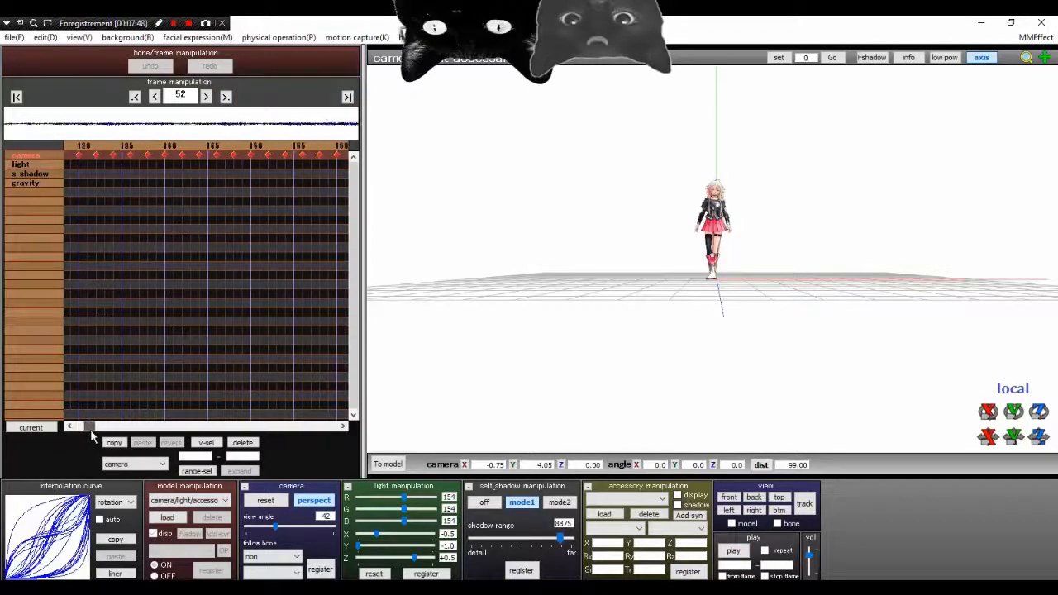
{"action": "left_click_drag", "start_coordinate": [83, 429], "coordinate": [52, 438]}
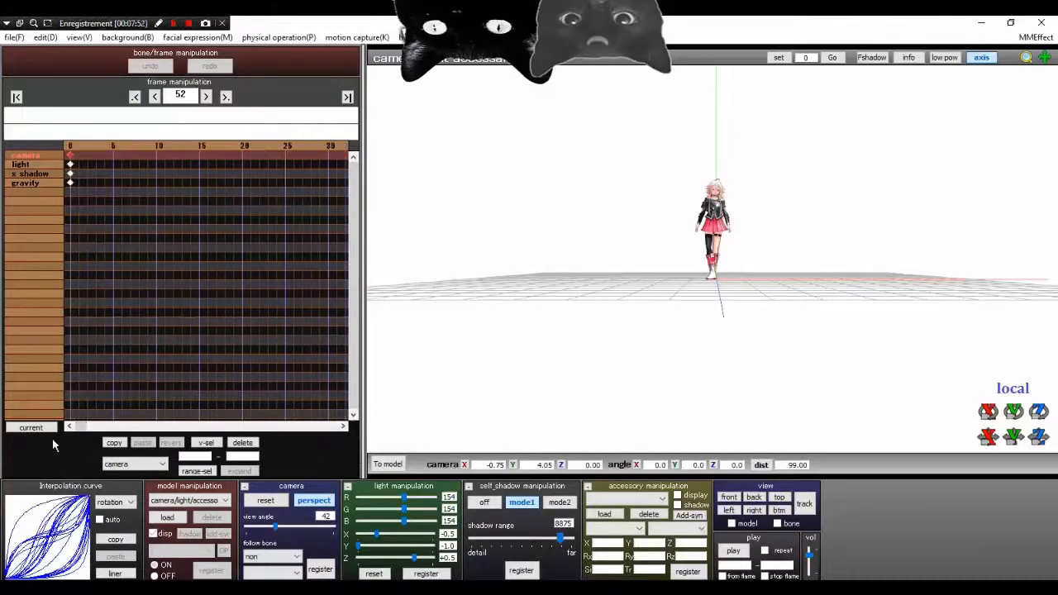
{"action": "left_click", "coordinate": [732, 551]}
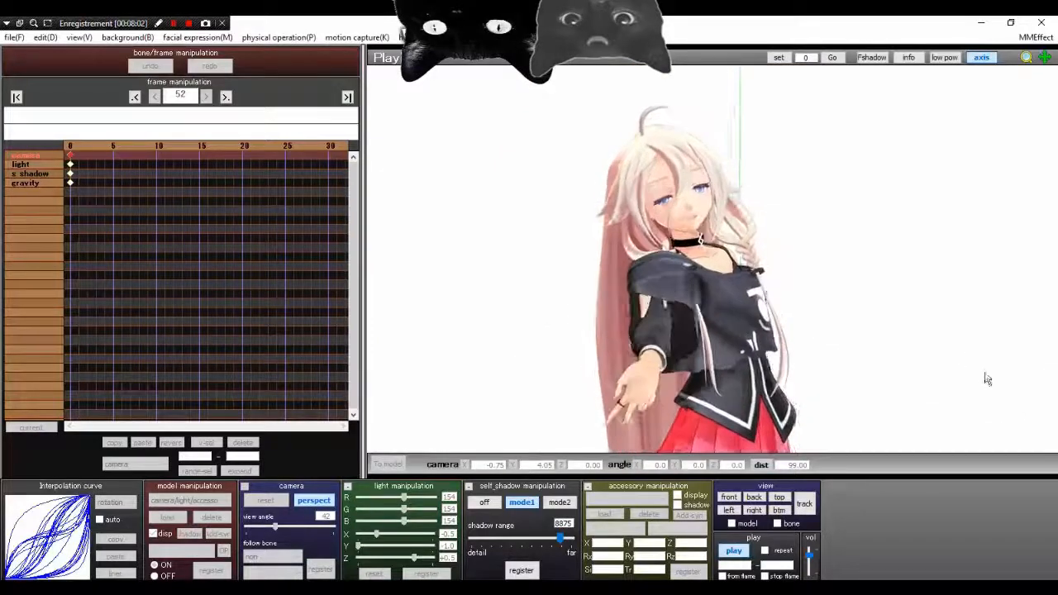
{"action": "left_click", "coordinate": [733, 552]}
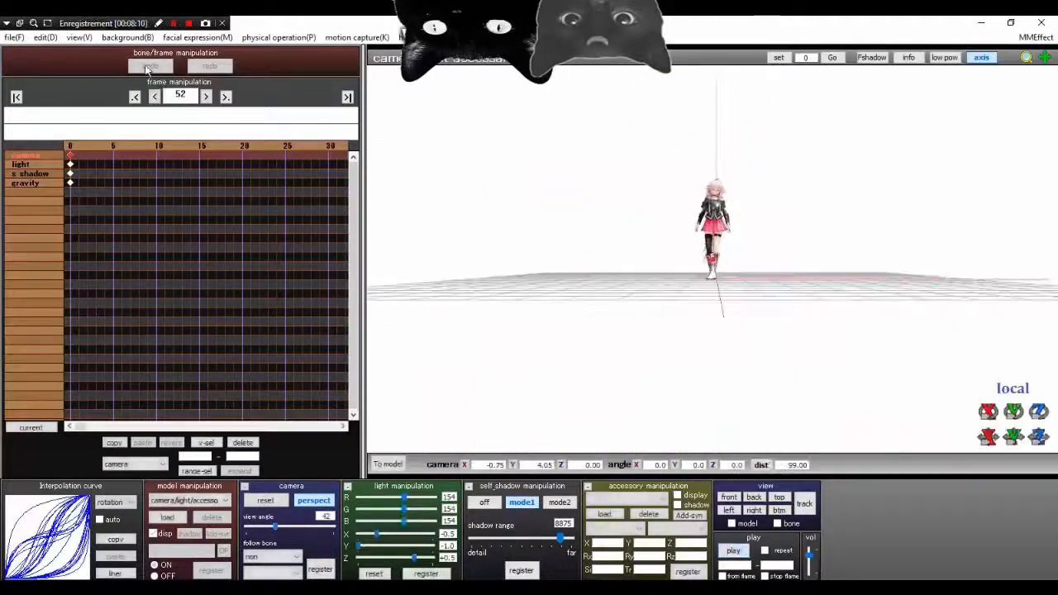
Toggle the coordinate axis and grid display off and on around the IA model.
{"action": "right_click_drag", "start_coordinate": [811, 178], "coordinate": [811, 204]}
{"action": "right_click_drag", "start_coordinate": [763, 245], "coordinate": [788, 222]}
{"action": "scroll", "coordinate": [771, 240], "scroll_direction": "up", "scroll_amount": 10}
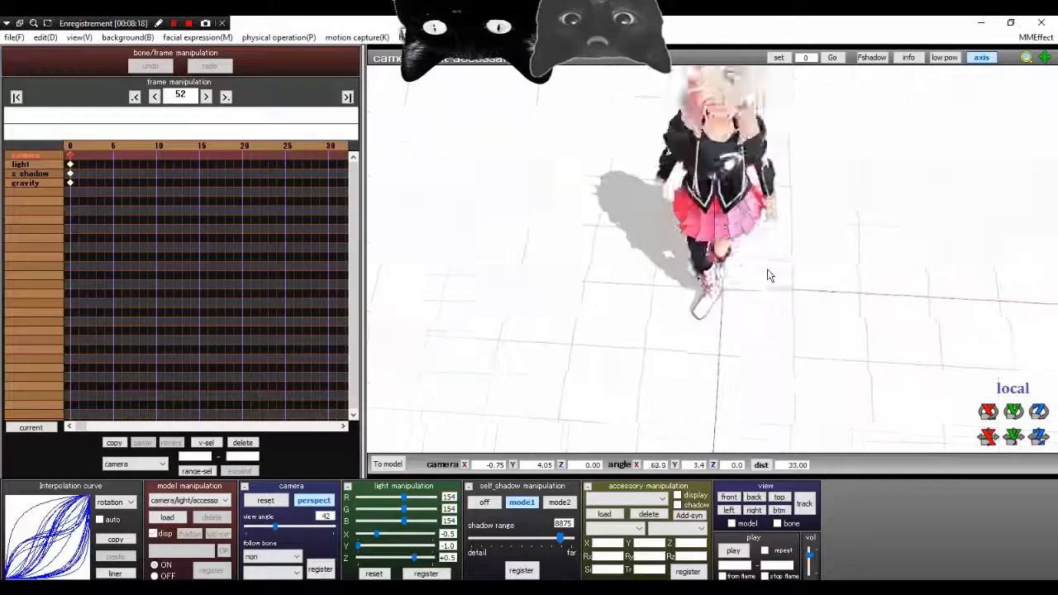
{"action": "scroll", "coordinate": [768, 240], "scroll_direction": "down", "scroll_amount": 3}
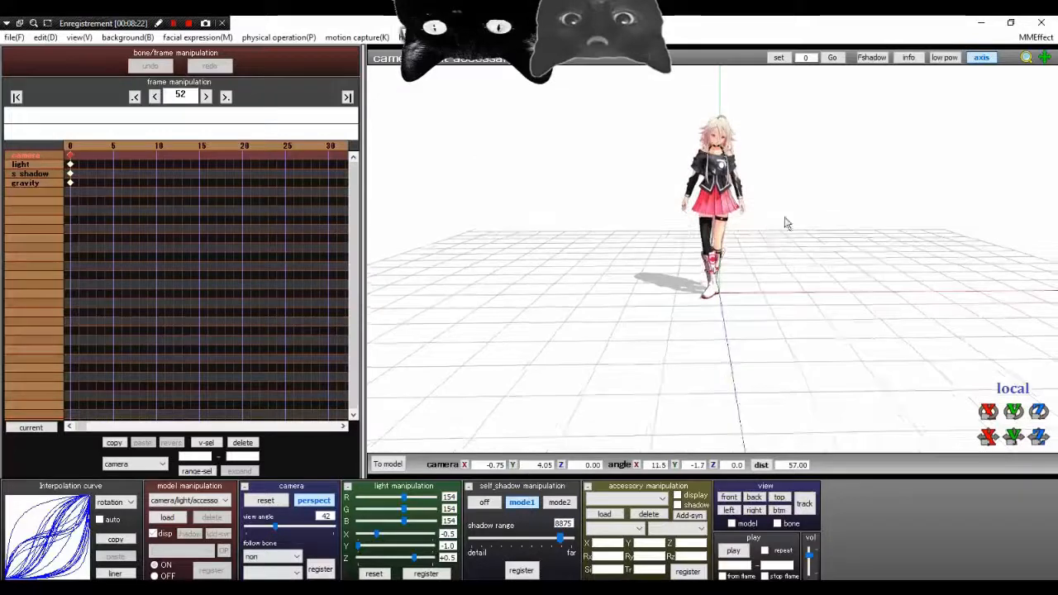
{"action": "left_click", "coordinate": [978, 59]}
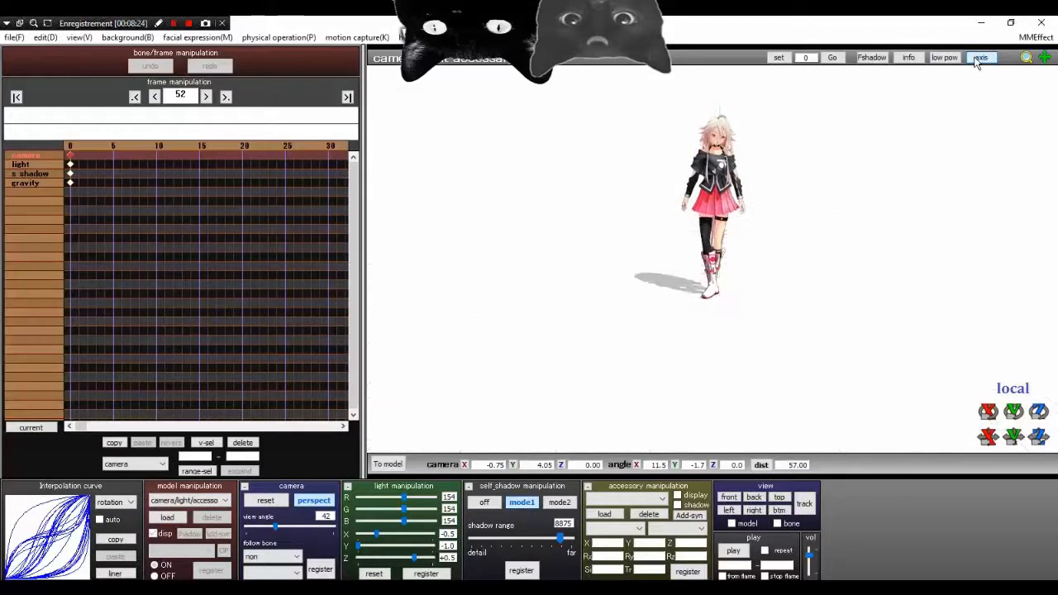
{"action": "left_click", "coordinate": [979, 58]}
{"action": "left_click", "coordinate": [979, 58]}
{"action": "left_click", "coordinate": [979, 59]}
{"action": "left_click", "coordinate": [979, 59]}
{"action": "left_click", "coordinate": [979, 58]}
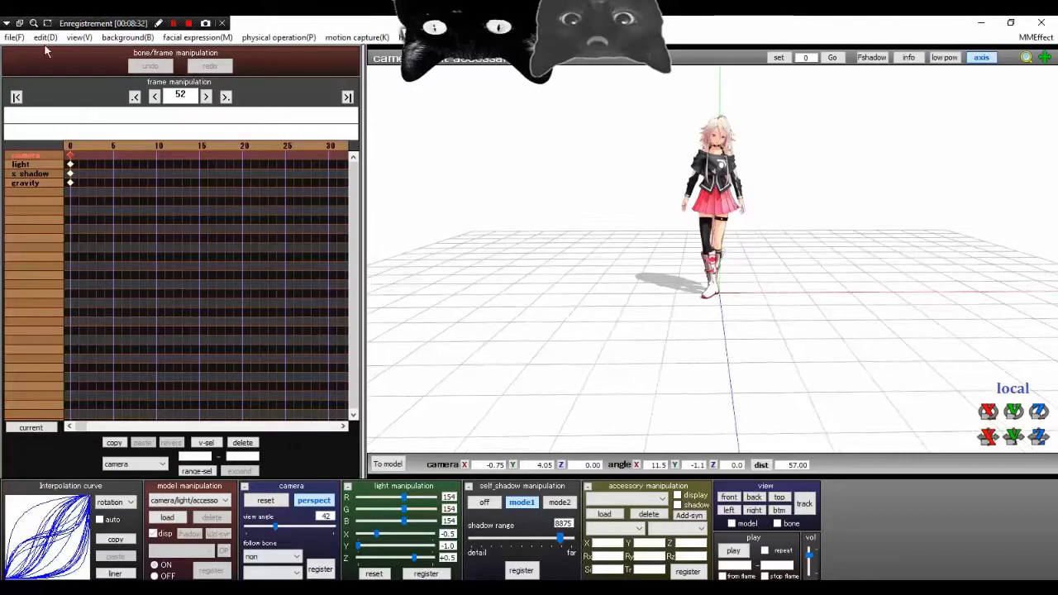
Switch to the Tda IA model and back to camera/light/accessory mode.
{"action": "left_click", "coordinate": [14, 38]}
{"action": "key", "text": "Escape"}
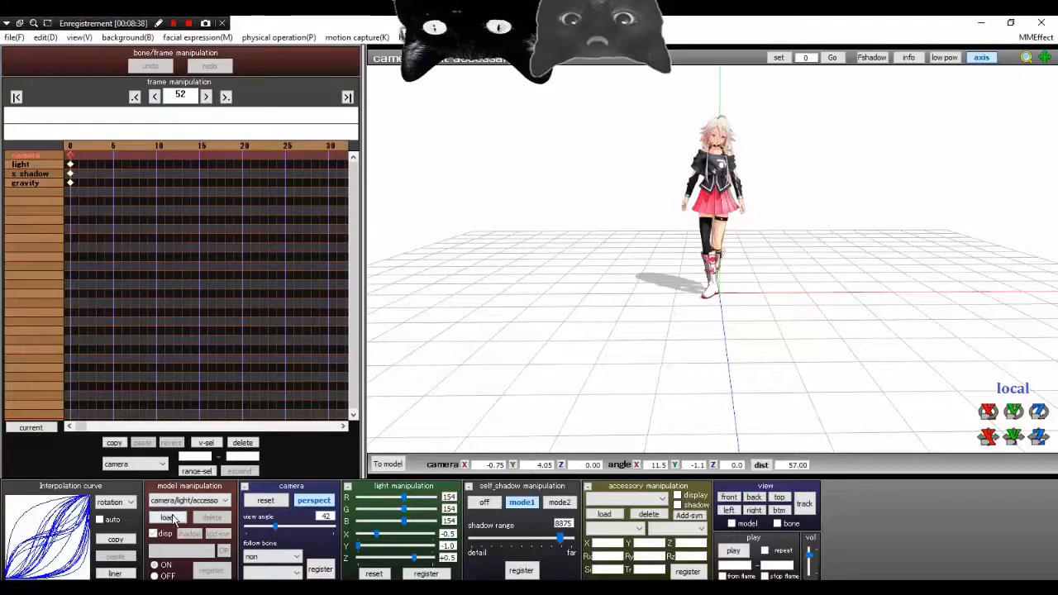
{"action": "left_click", "coordinate": [211, 501]}
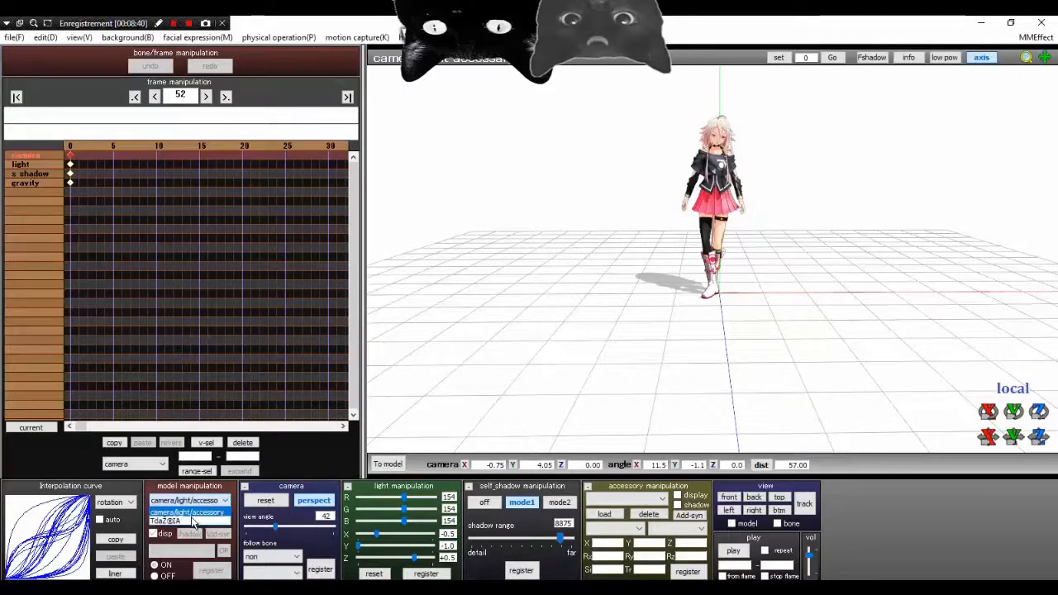
{"action": "left_click", "coordinate": [205, 511]}
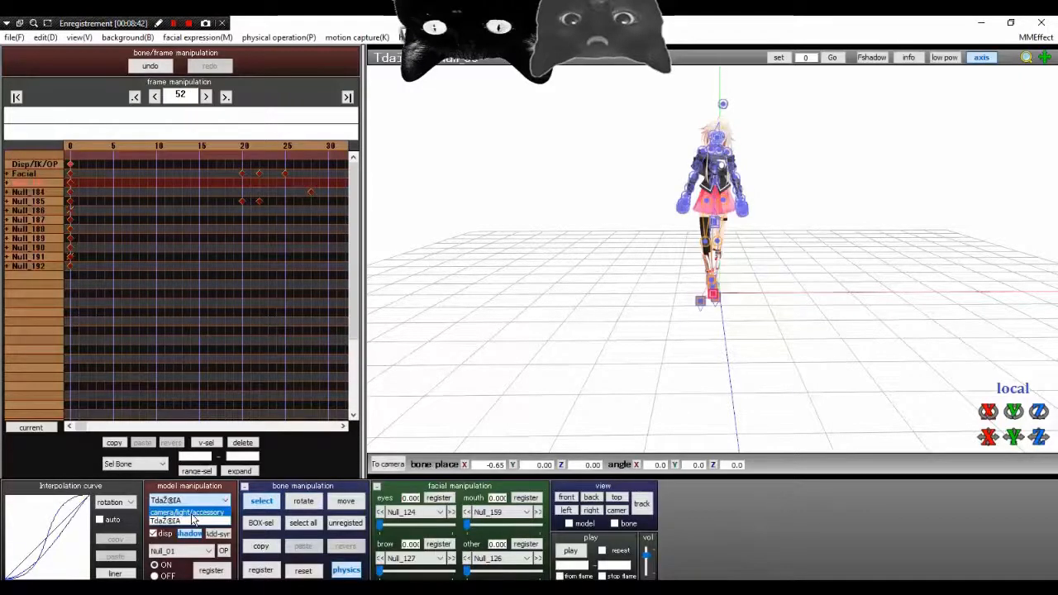
{"action": "left_click", "coordinate": [193, 512]}
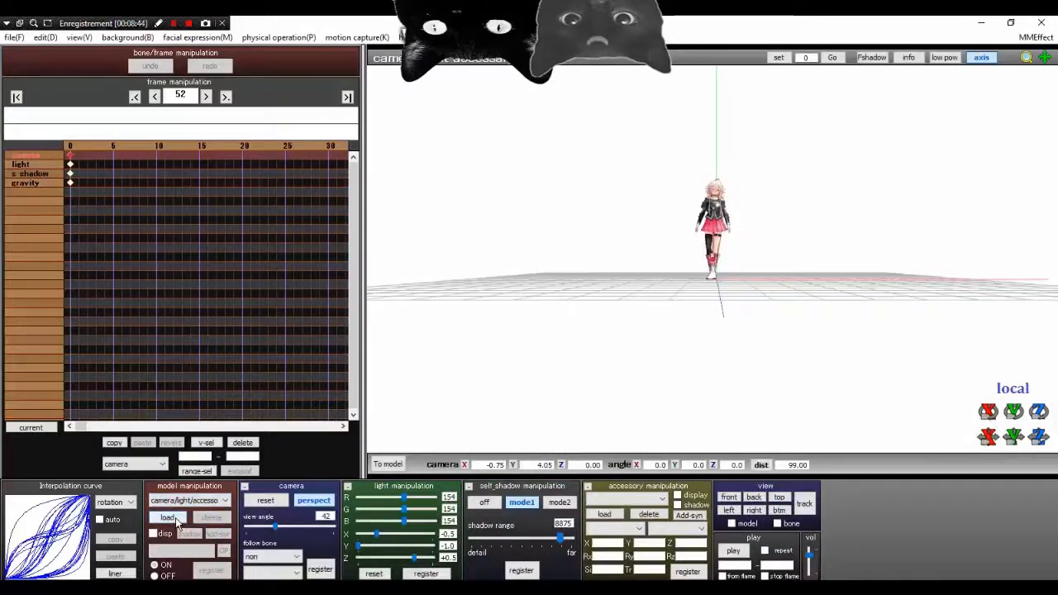
Load the stage model Tengaku.pmx from the Salle chinoise tengaku folder inside UserFile > Stage.
{"action": "left_click", "coordinate": [175, 518]}
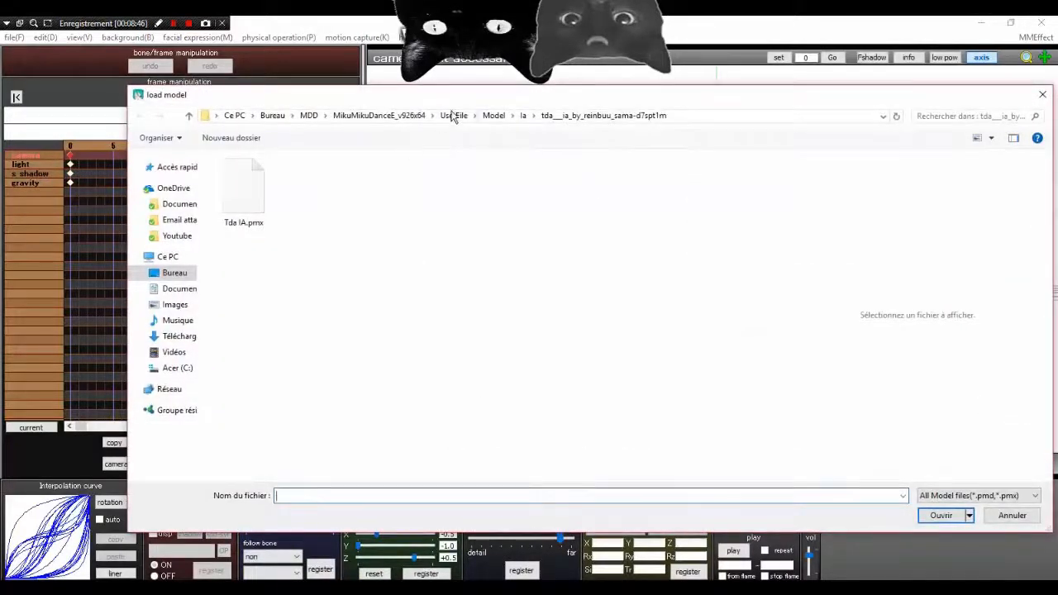
{"action": "left_click", "coordinate": [454, 116]}
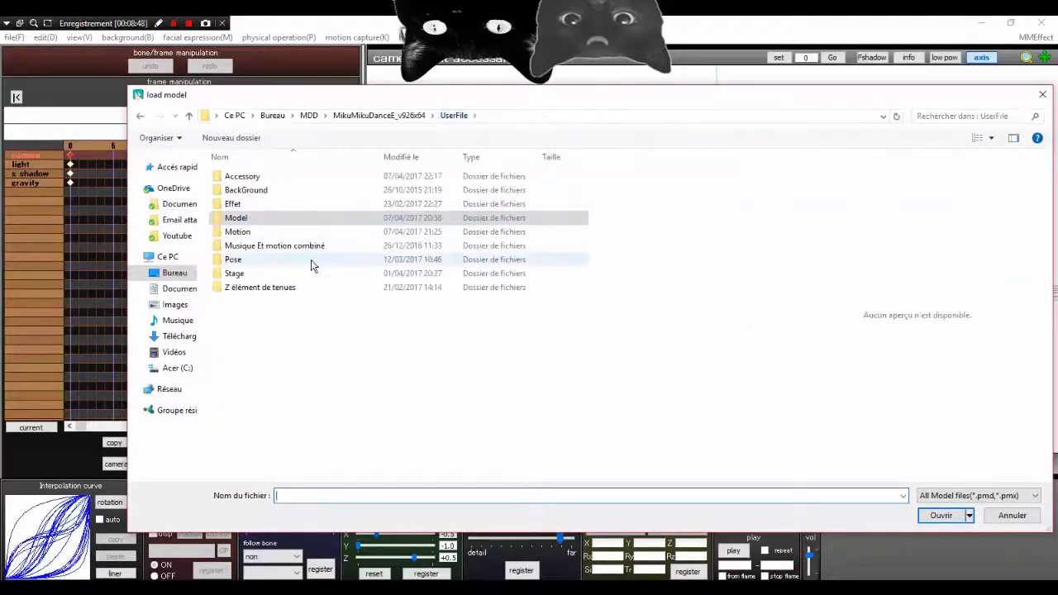
{"action": "double_click", "coordinate": [250, 275]}
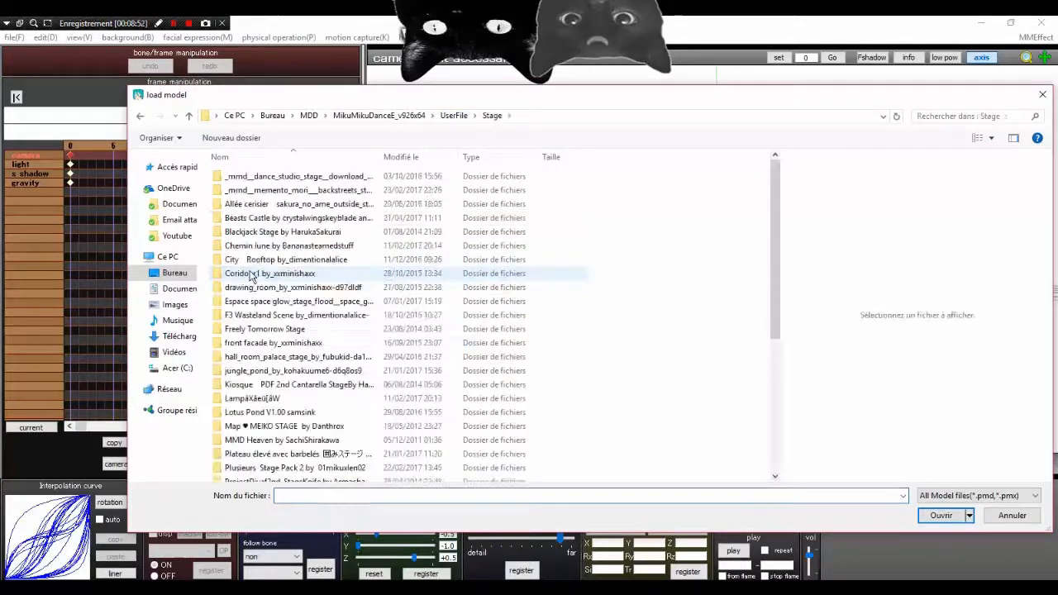
{"action": "double_click", "coordinate": [331, 371]}
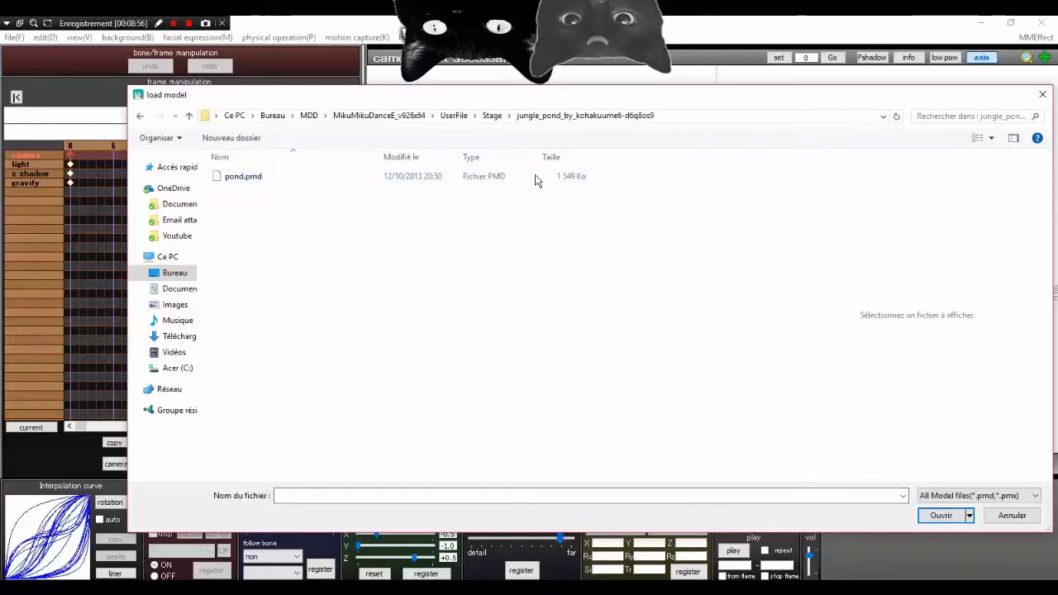
{"action": "left_click", "coordinate": [492, 115]}
{"action": "scroll", "coordinate": [289, 384], "scroll_direction": "down", "scroll_amount": 6}
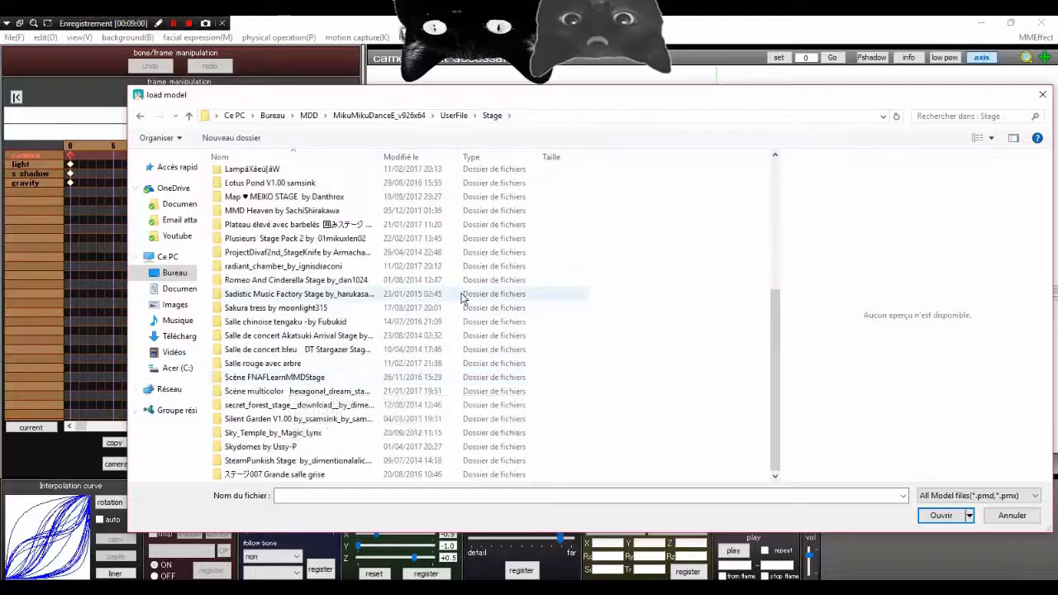
{"action": "scroll", "coordinate": [417, 376], "scroll_direction": "up", "scroll_amount": 4}
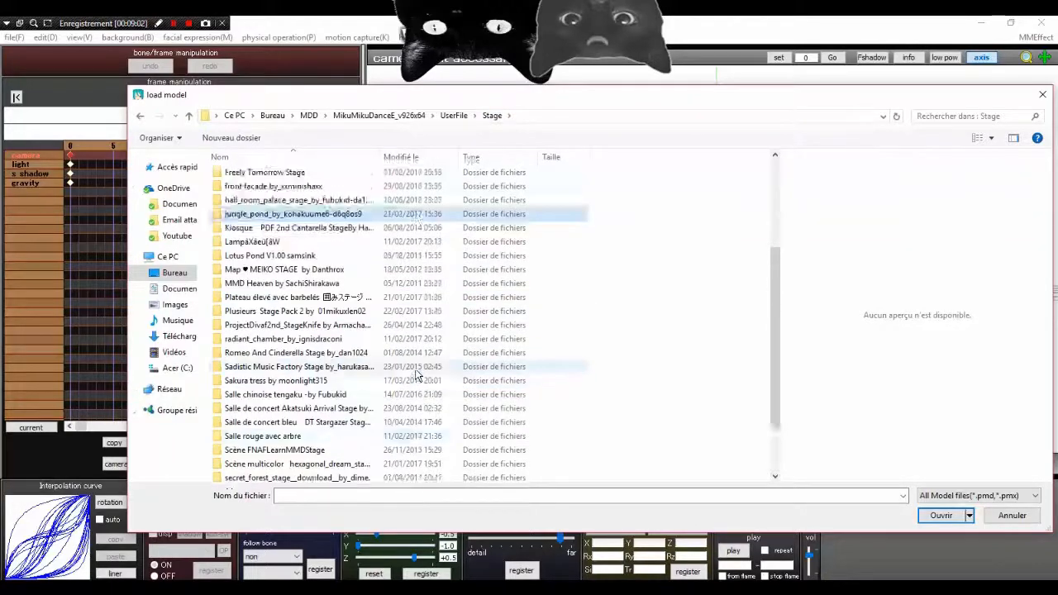
{"action": "scroll", "coordinate": [417, 376], "scroll_direction": "down", "scroll_amount": 4}
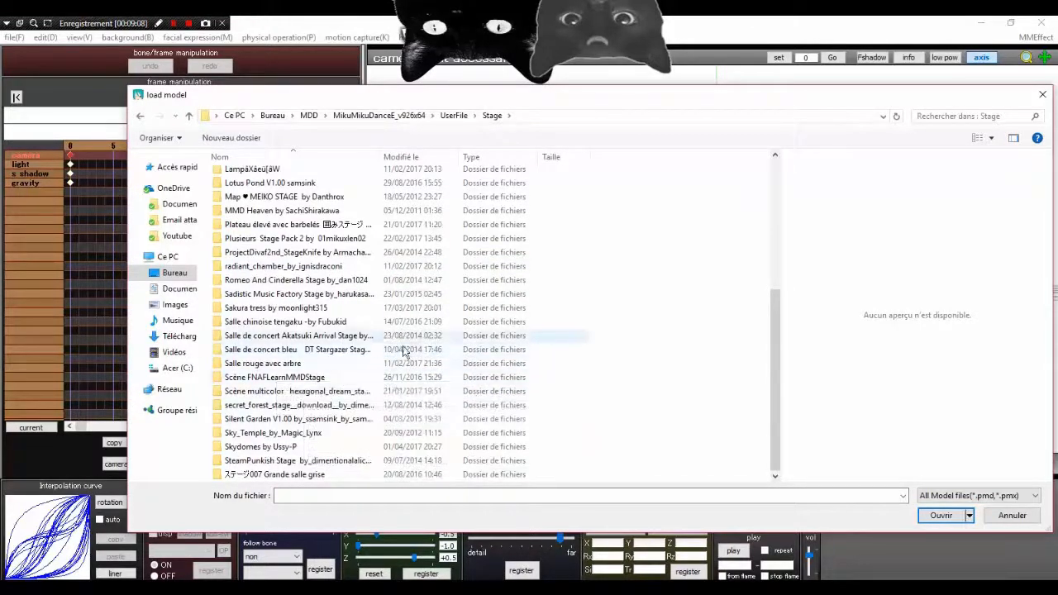
{"action": "double_click", "coordinate": [285, 322]}
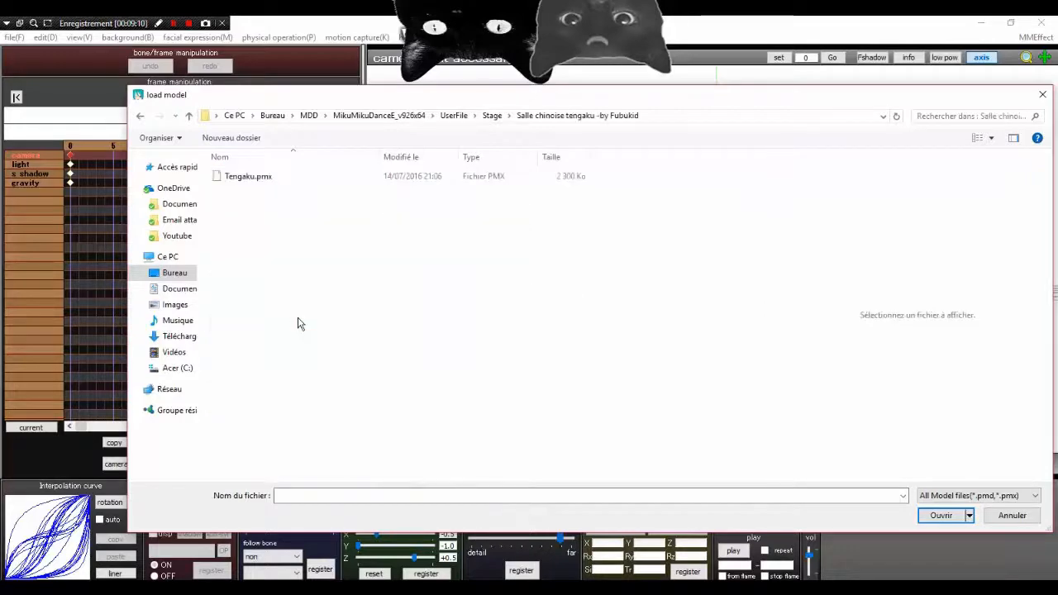
{"action": "left_click", "coordinate": [292, 177]}
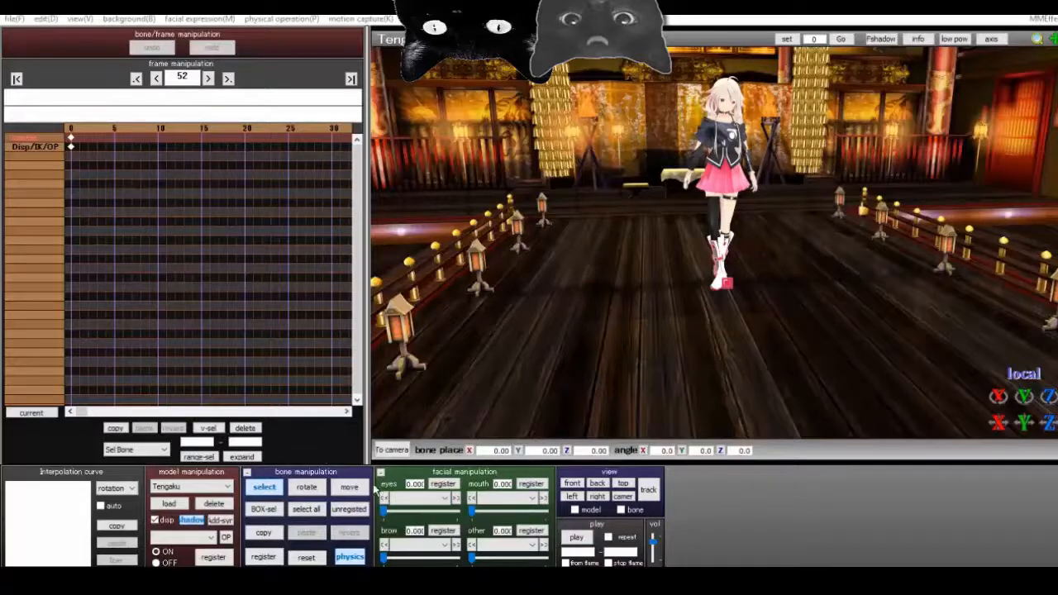
Preview the animation on the Tengaku stage in model mode and again in camera/light/accessory mode, stopping playback each time.
{"action": "left_click", "coordinate": [577, 538]}
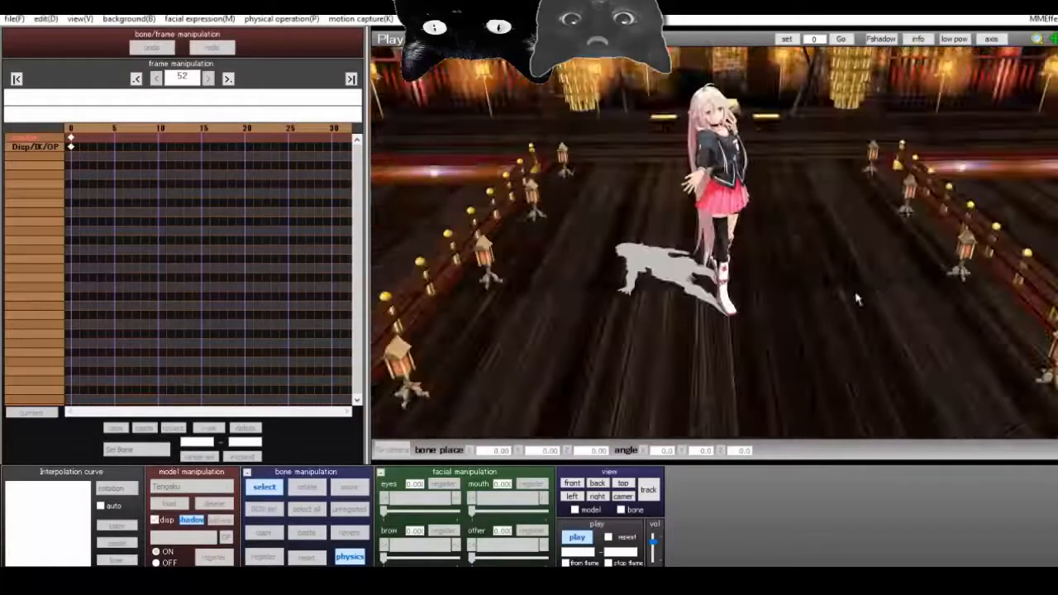
{"action": "left_click", "coordinate": [578, 538]}
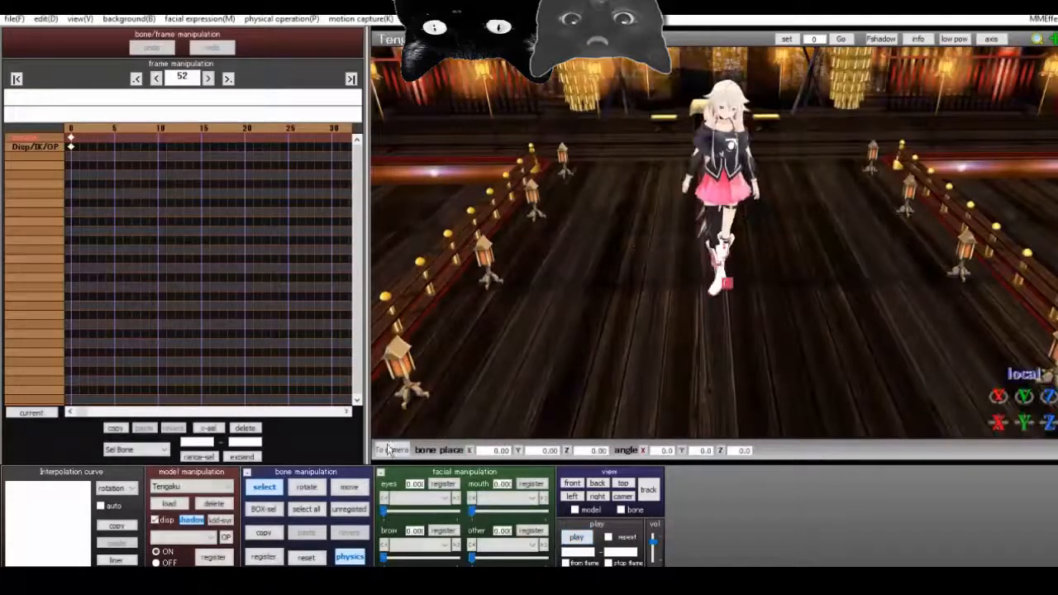
{"action": "left_click", "coordinate": [191, 487]}
{"action": "left_click", "coordinate": [189, 499]}
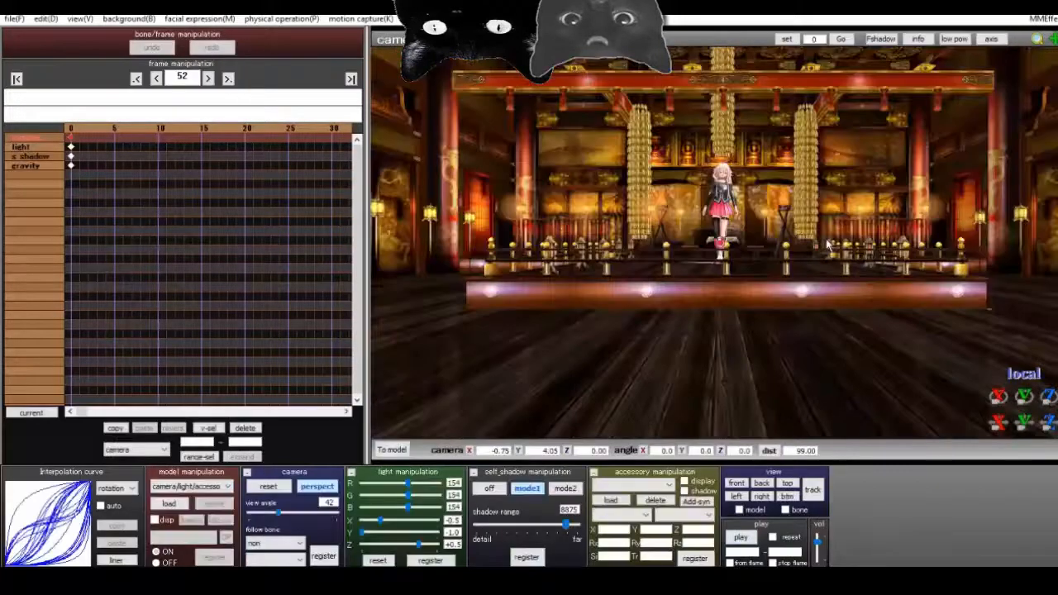
{"action": "left_click", "coordinate": [742, 539]}
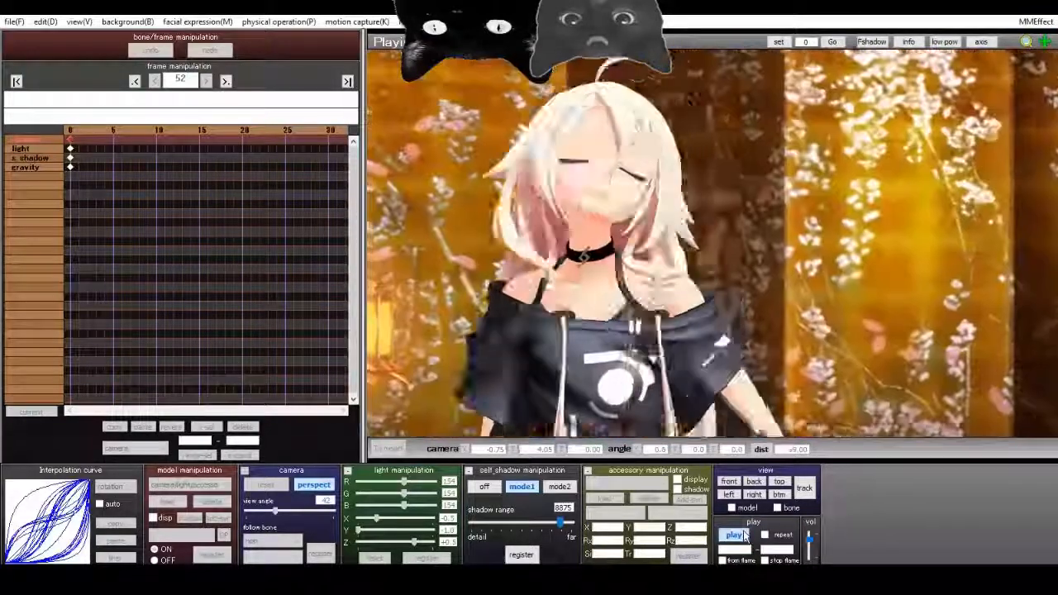
{"action": "left_click", "coordinate": [744, 534]}
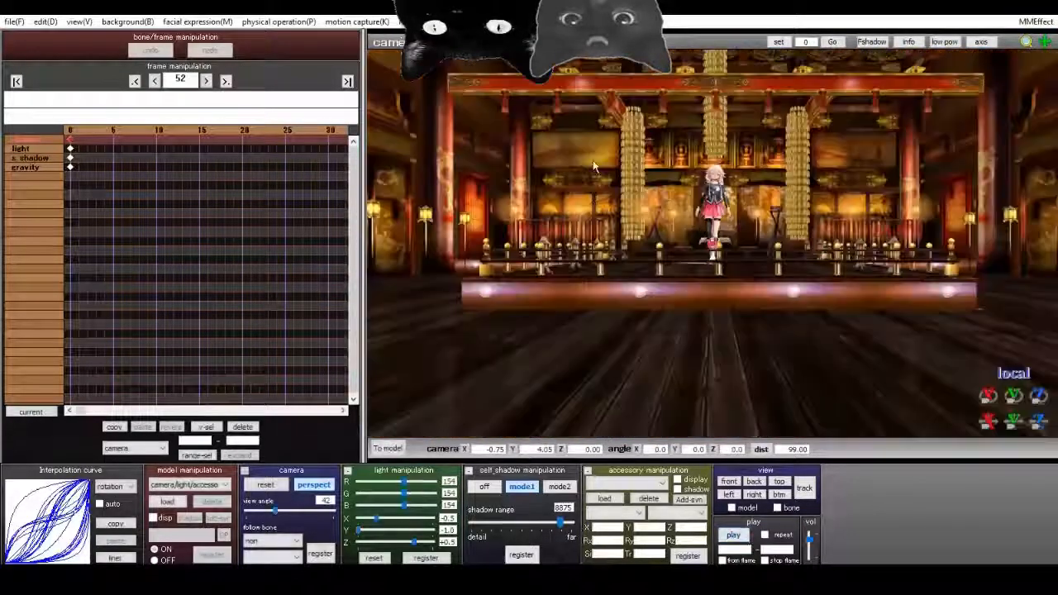
Turn off the ground shadow display for the scene on the Tengaku stage.
{"action": "right_click_drag", "start_coordinate": [722, 154], "coordinate": [719, 184]}
{"action": "scroll", "coordinate": [705, 198], "scroll_direction": "up", "scroll_amount": 10}
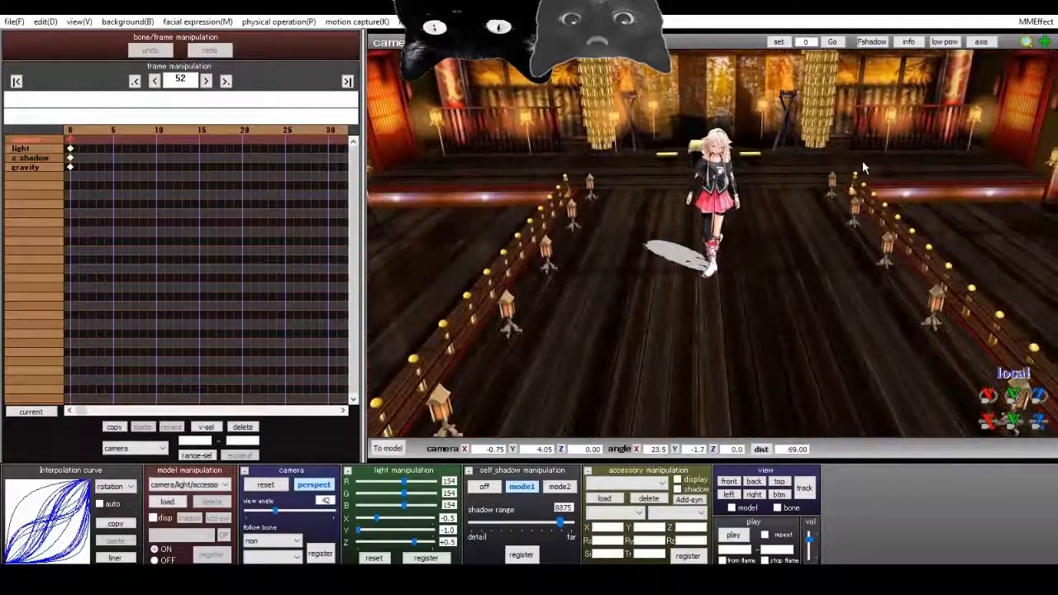
{"action": "right_click_drag", "start_coordinate": [863, 168], "coordinate": [854, 185]}
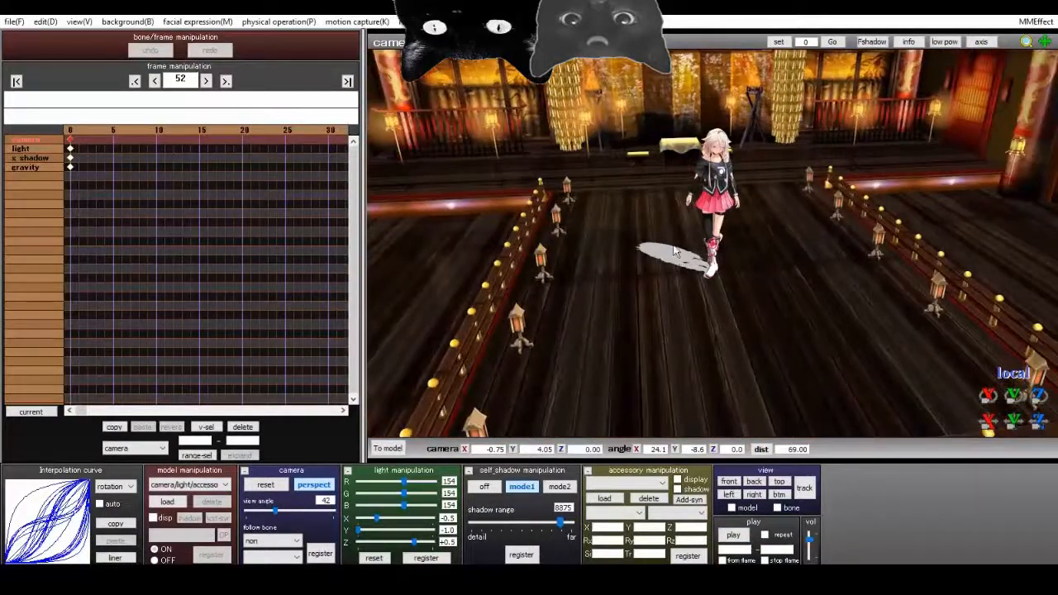
{"action": "left_click", "coordinate": [79, 22]}
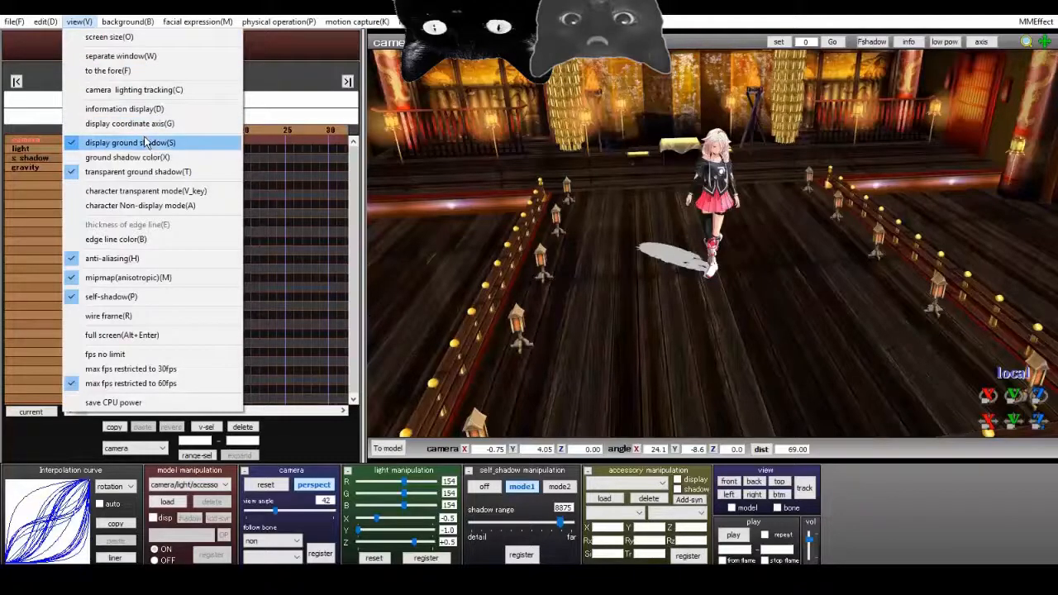
{"action": "left_click", "coordinate": [206, 149]}
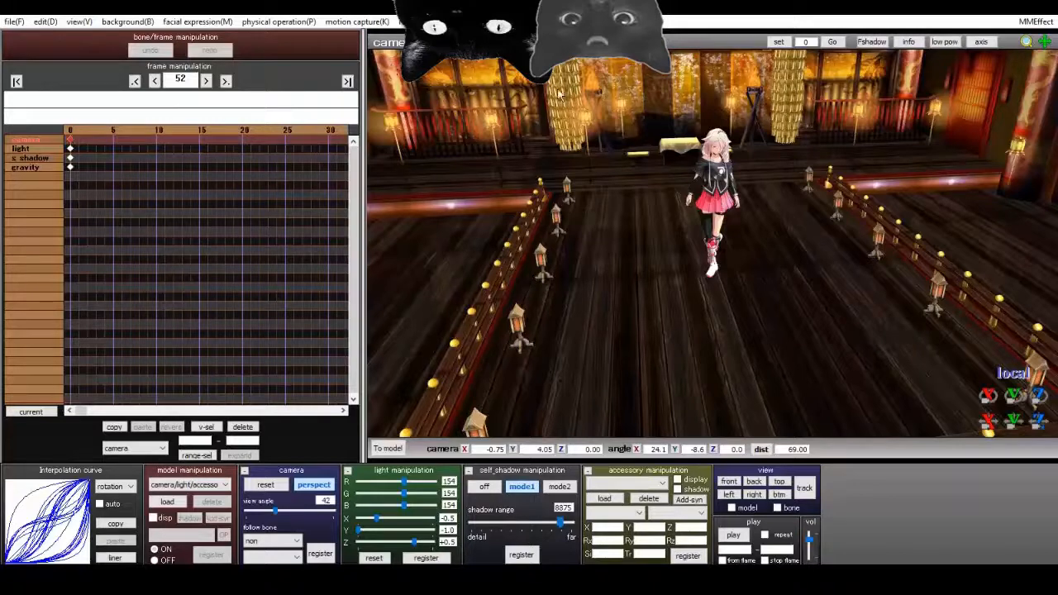
Select the Tda IA model and set its edge line thickness to 0.0.
{"action": "right_click_drag", "start_coordinate": [590, 253], "coordinate": [649, 260]}
{"action": "scroll", "coordinate": [649, 259], "scroll_direction": "up", "scroll_amount": 6}
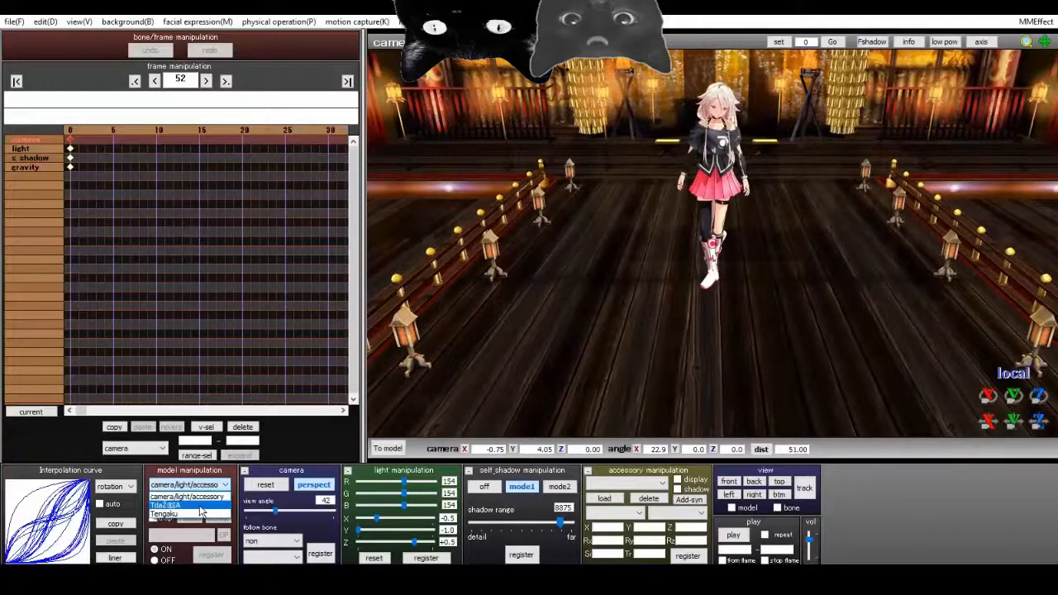
{"action": "left_click", "coordinate": [198, 506]}
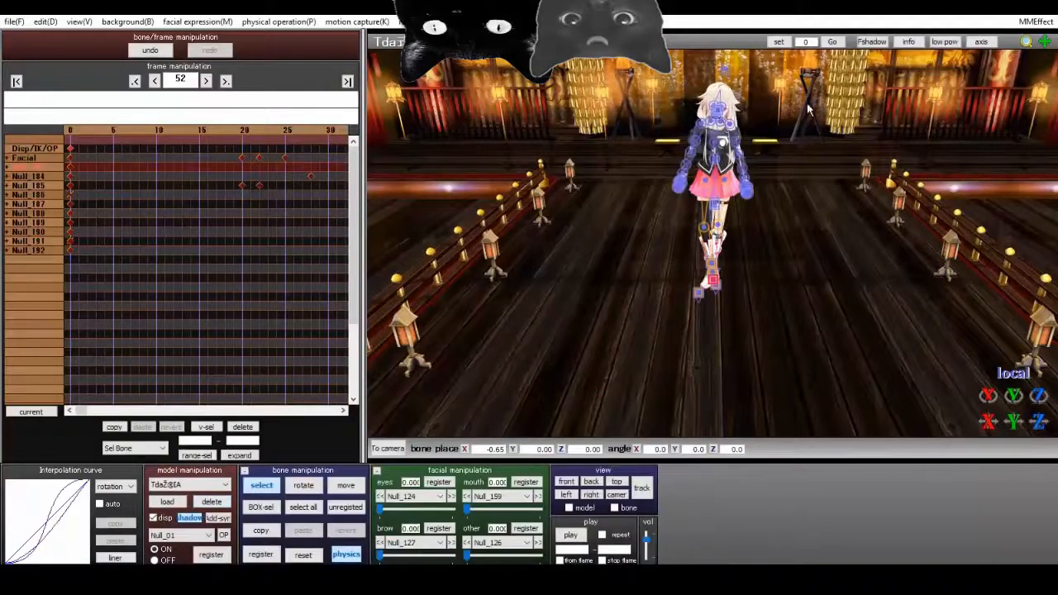
{"action": "scroll", "coordinate": [679, 146], "scroll_direction": "up", "scroll_amount": 3}
{"action": "right_click_drag", "start_coordinate": [638, 179], "coordinate": [634, 203]}
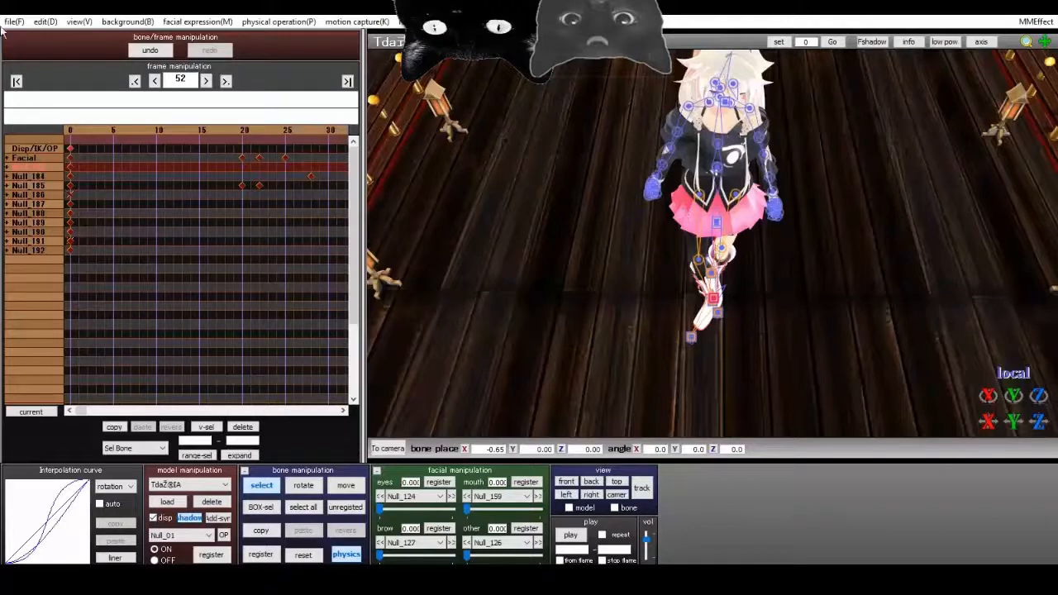
{"action": "left_click", "coordinate": [80, 21]}
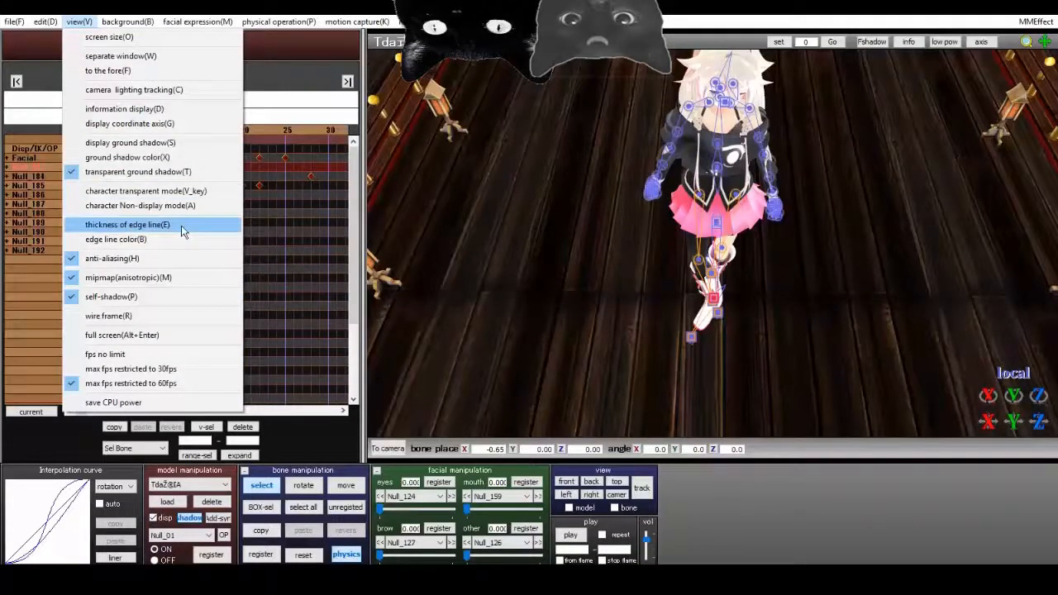
{"action": "left_click", "coordinate": [183, 225]}
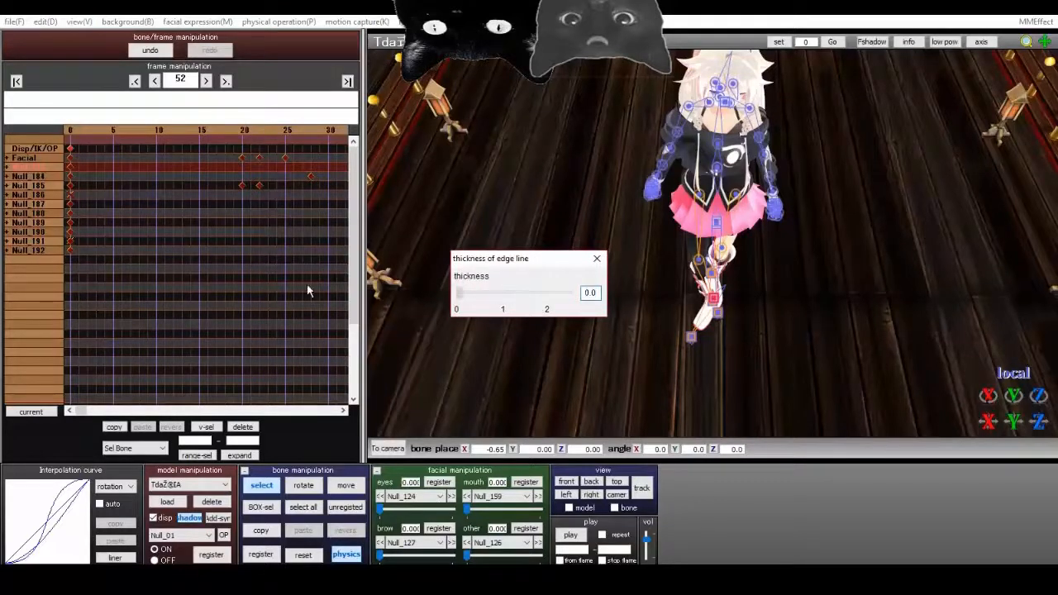
{"action": "left_click_drag", "start_coordinate": [308, 285], "coordinate": [584, 314]}
{"action": "left_click", "coordinate": [597, 260]}
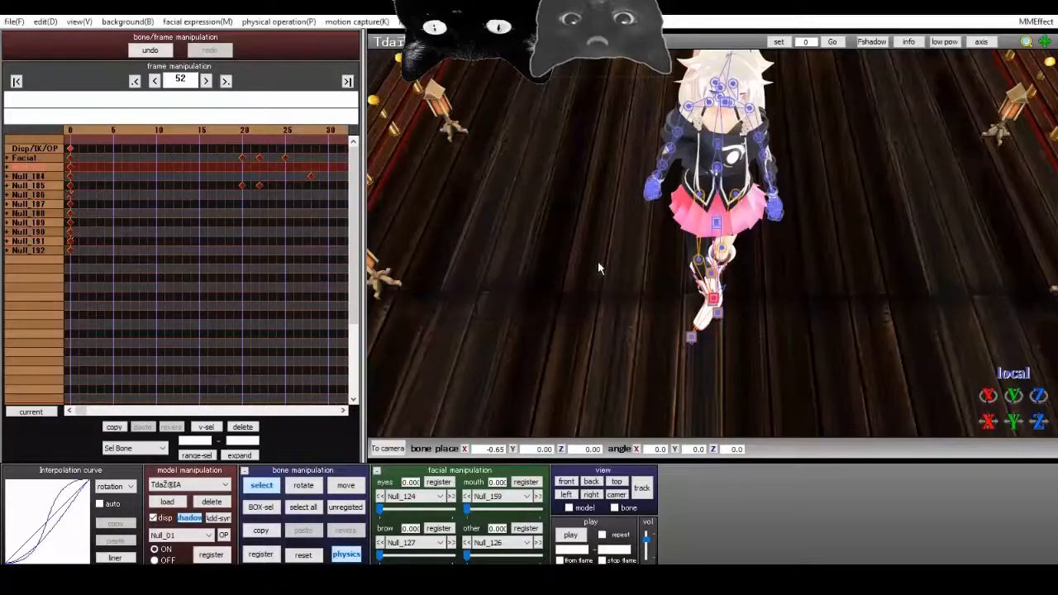
Turn off bone select mode to hide the IA model's bones, and inspect the model on the stage.
{"action": "left_click", "coordinate": [258, 493]}
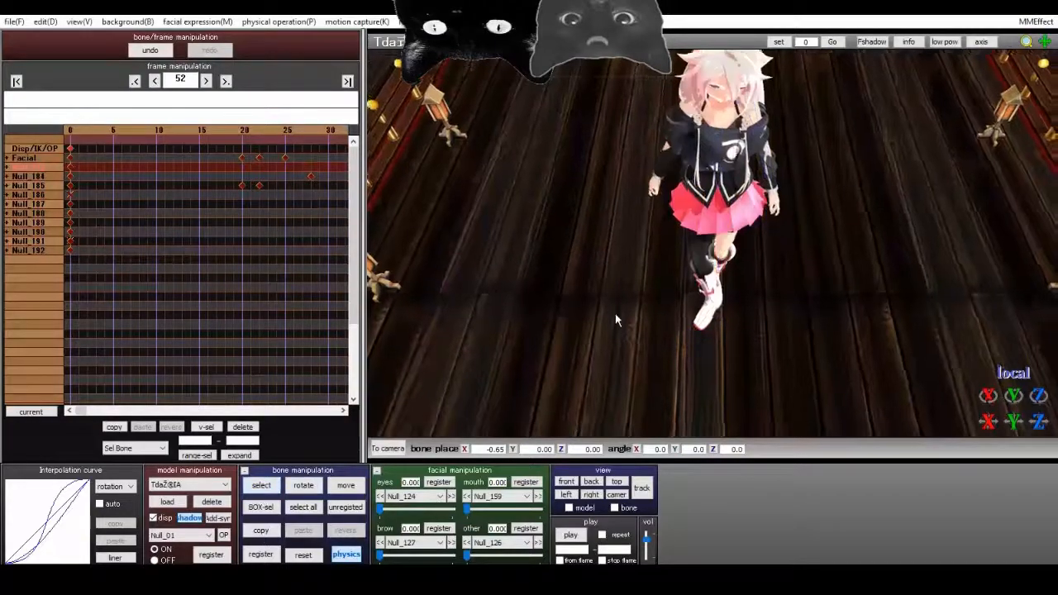
{"action": "right_click_drag", "start_coordinate": [615, 314], "coordinate": [900, 262]}
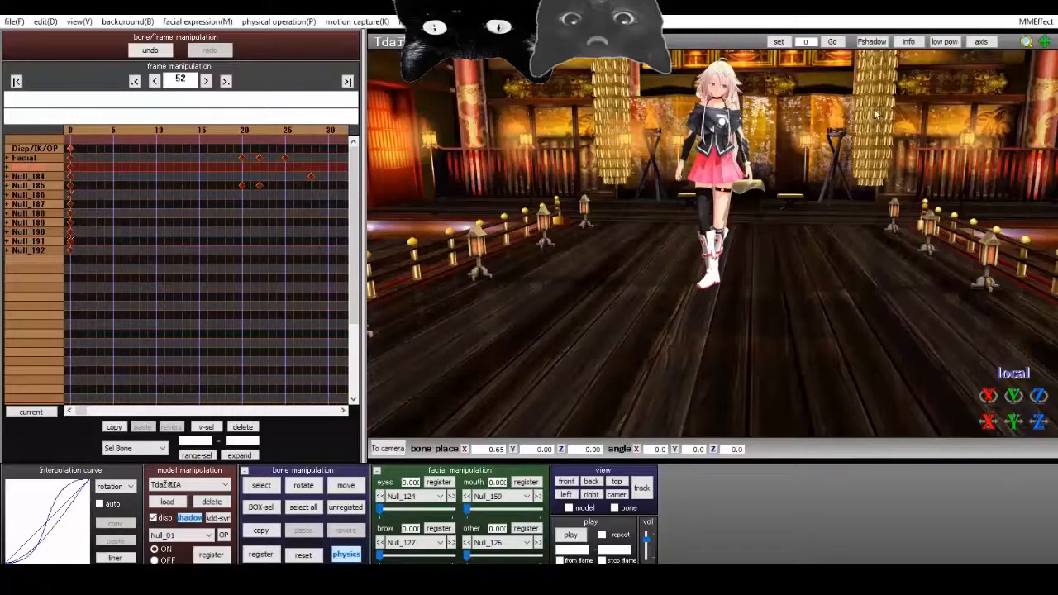
{"action": "scroll", "coordinate": [833, 173], "scroll_direction": "down", "scroll_amount": 3}
{"action": "scroll", "coordinate": [833, 174], "scroll_direction": "up", "scroll_amount": 5}
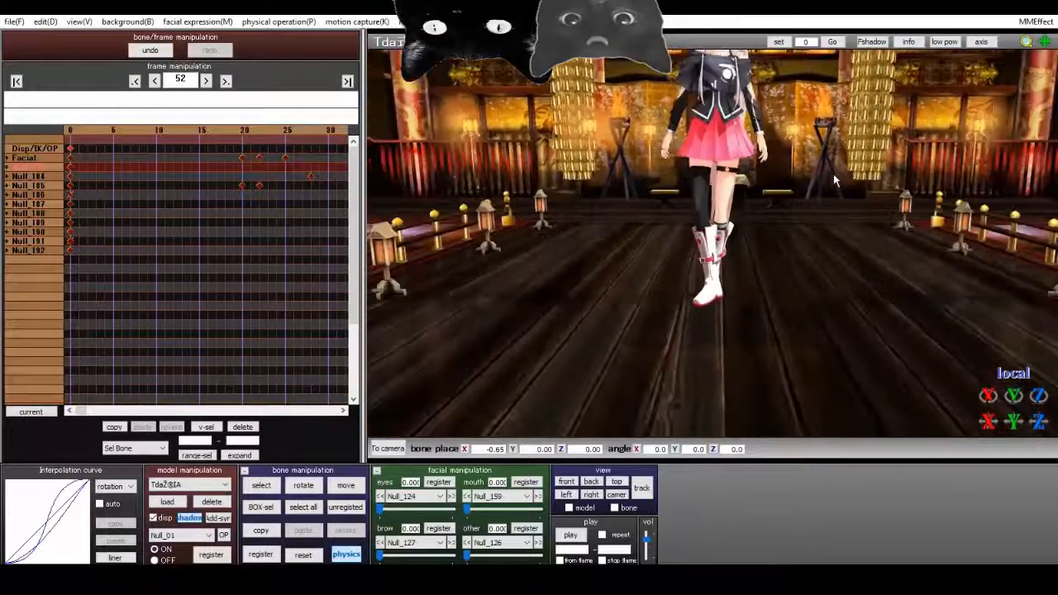
Preview the animation briefly in model mode, stop it, and start playback in camera/light/accessory mode.
{"action": "scroll", "coordinate": [833, 175], "scroll_direction": "down", "scroll_amount": 2}
{"action": "scroll", "coordinate": [823, 189], "scroll_direction": "down", "scroll_amount": 2}
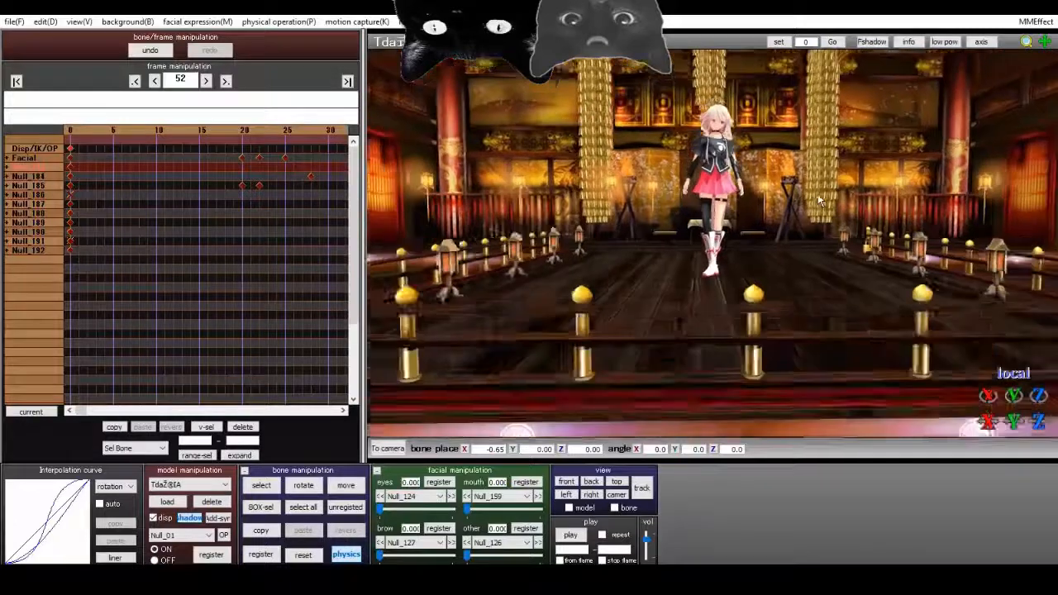
{"action": "scroll", "coordinate": [818, 193], "scroll_direction": "down", "scroll_amount": 2}
{"action": "left_click", "coordinate": [572, 536]}
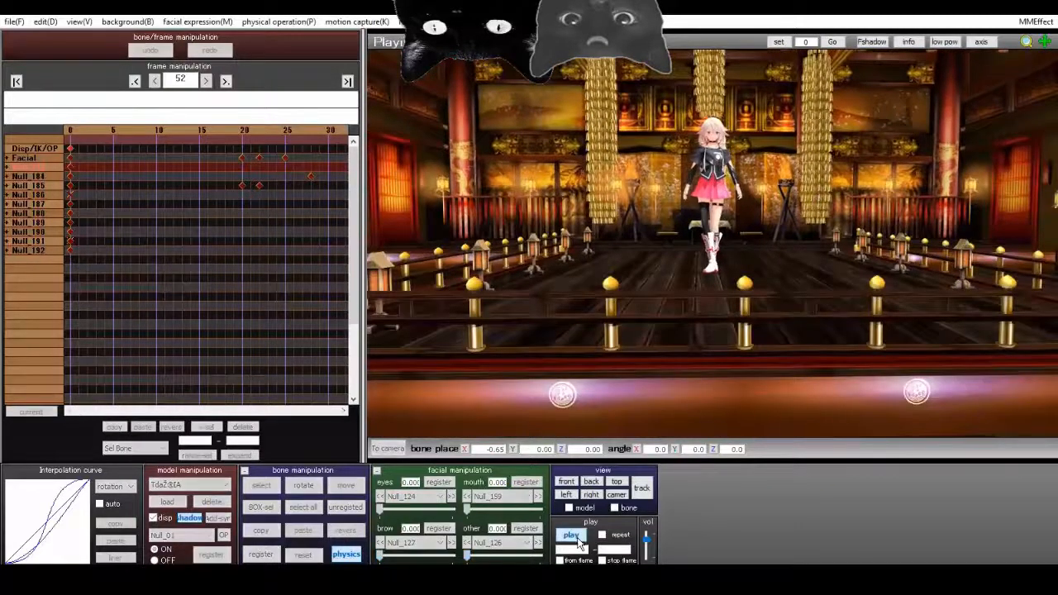
{"action": "left_click", "coordinate": [571, 536]}
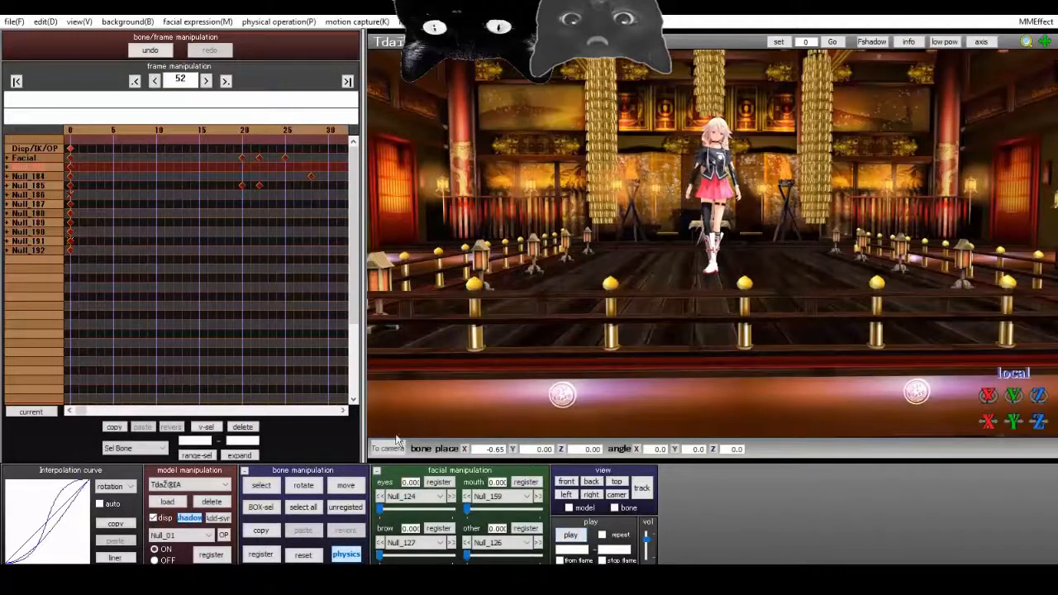
{"action": "left_click", "coordinate": [386, 449]}
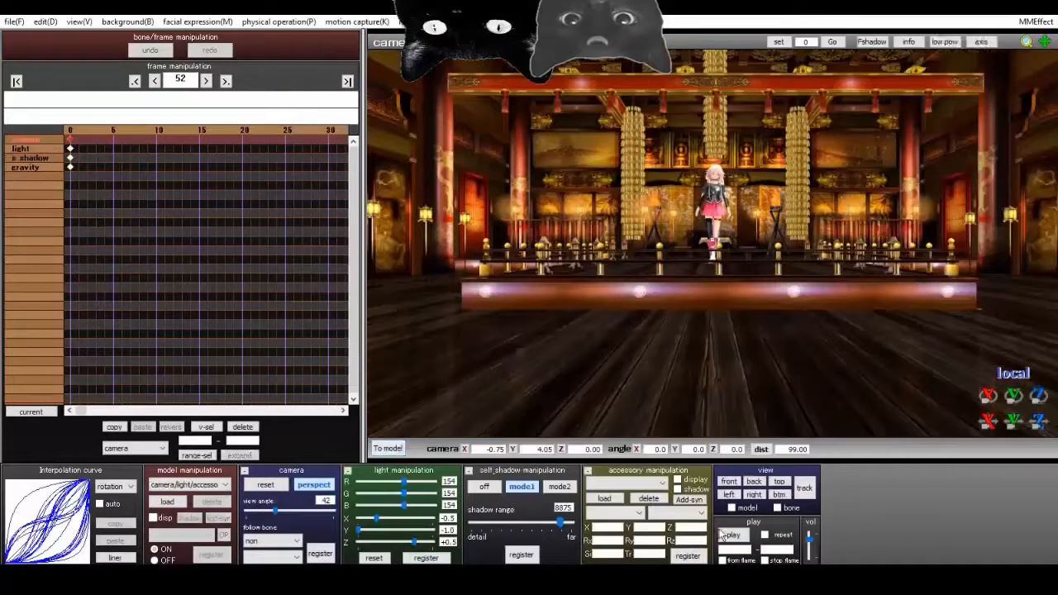
{"action": "left_click", "coordinate": [733, 536]}
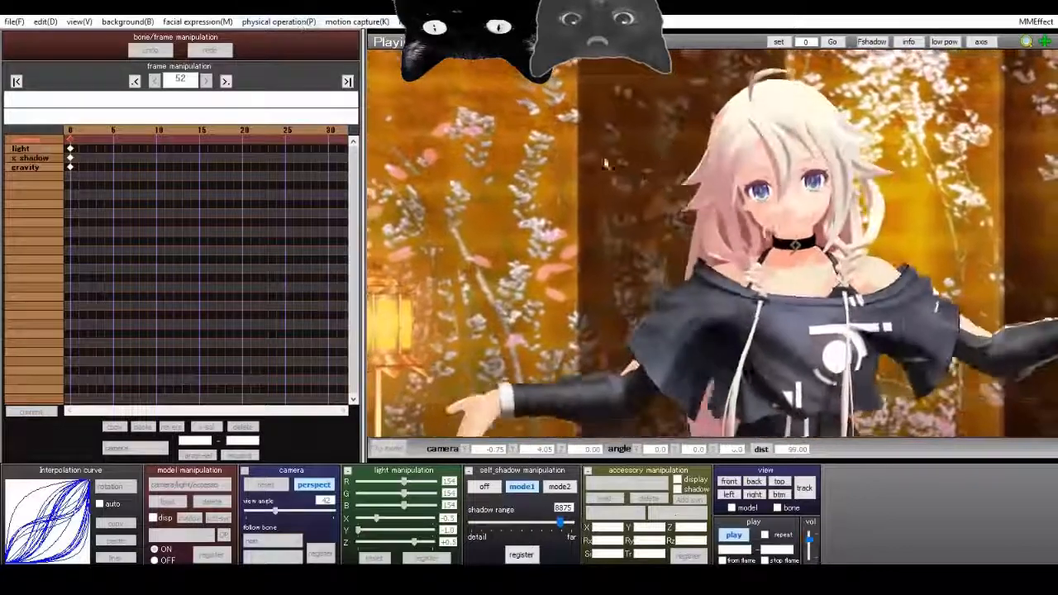
Try the physics modes anytime, trace mode and no calculation in turn while the animation plays.
{"action": "left_click", "coordinate": [272, 22]}
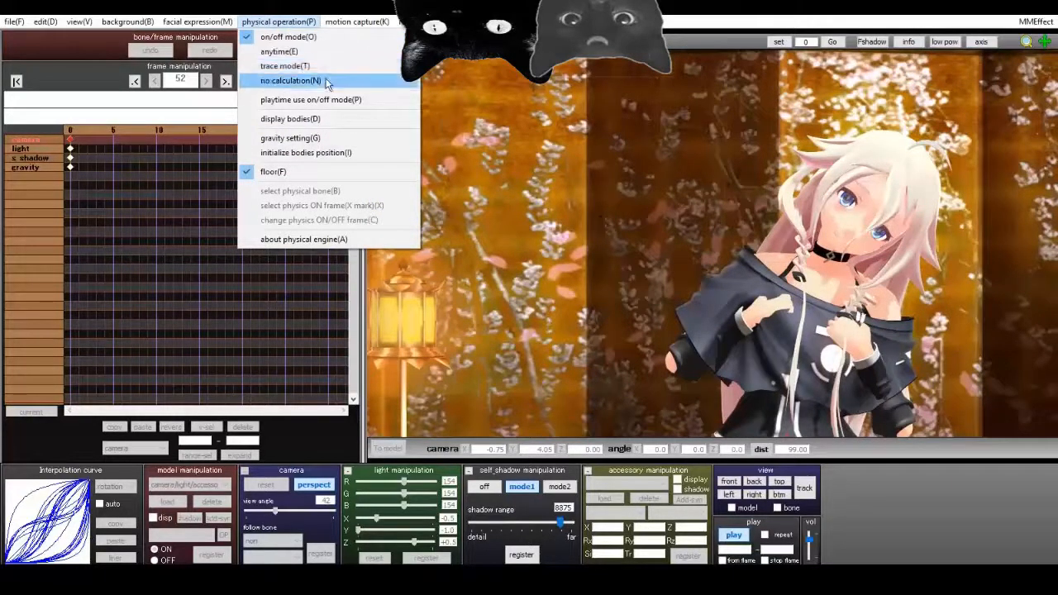
{"action": "left_click", "coordinate": [345, 53]}
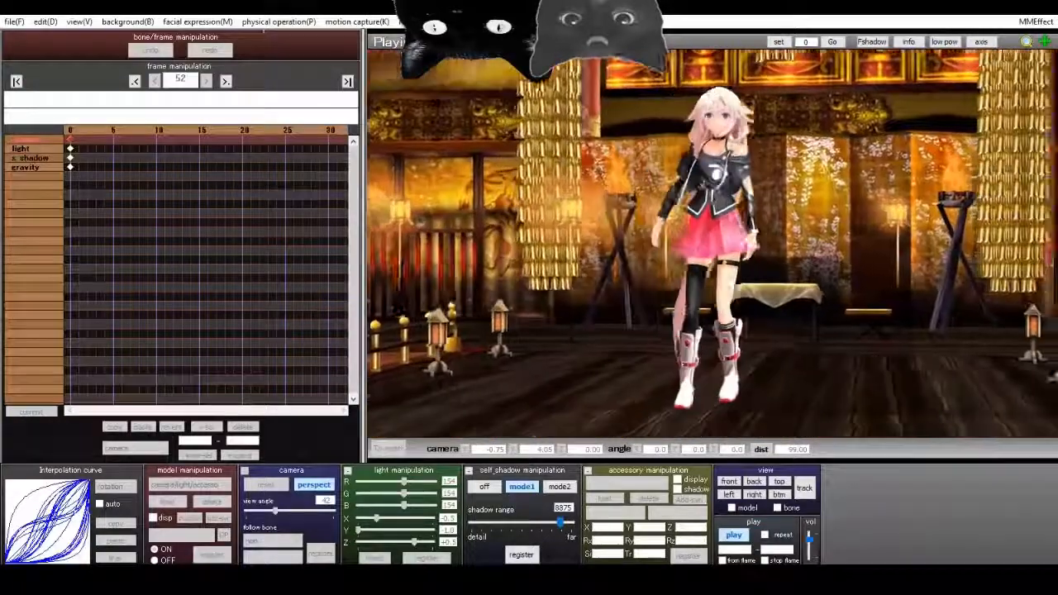
{"action": "left_click", "coordinate": [279, 21]}
{"action": "left_click", "coordinate": [299, 66]}
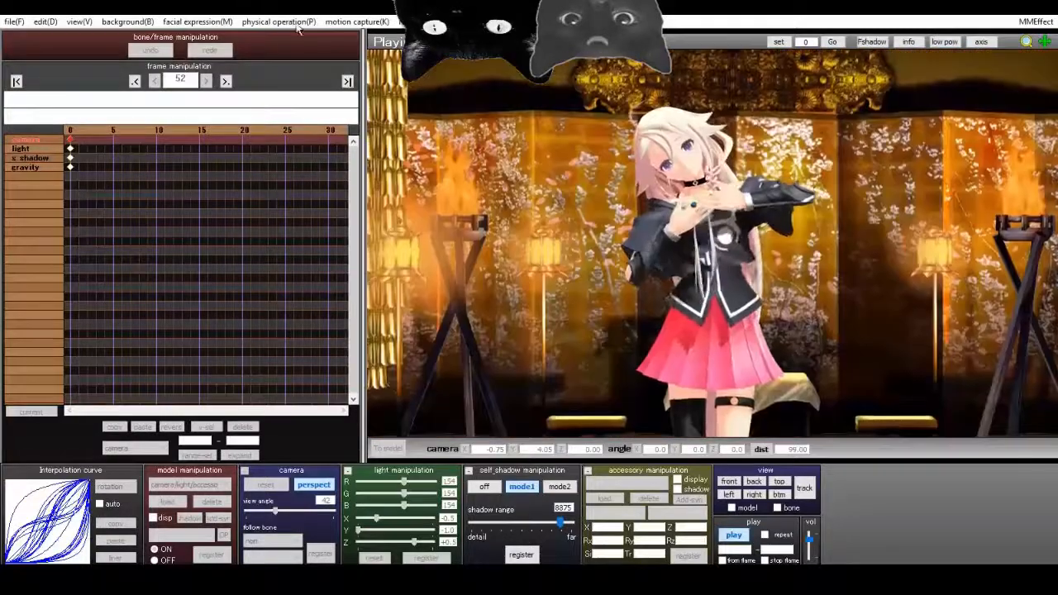
{"action": "left_click", "coordinate": [296, 23]}
{"action": "left_click", "coordinate": [317, 83]}
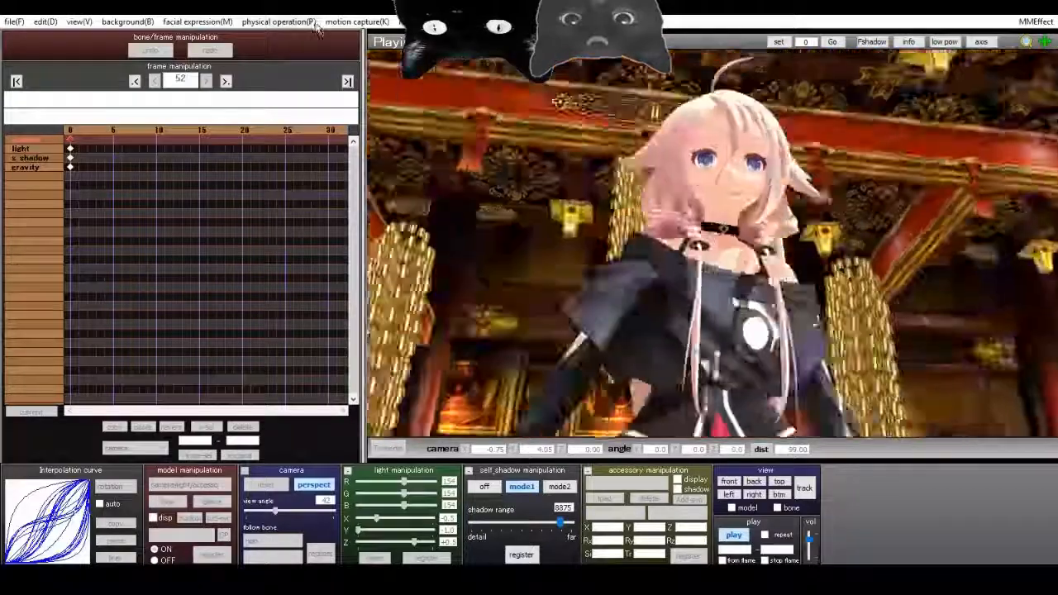
Set the physical operation to trace mode during playback and stop the animation.
{"action": "left_click", "coordinate": [278, 21]}
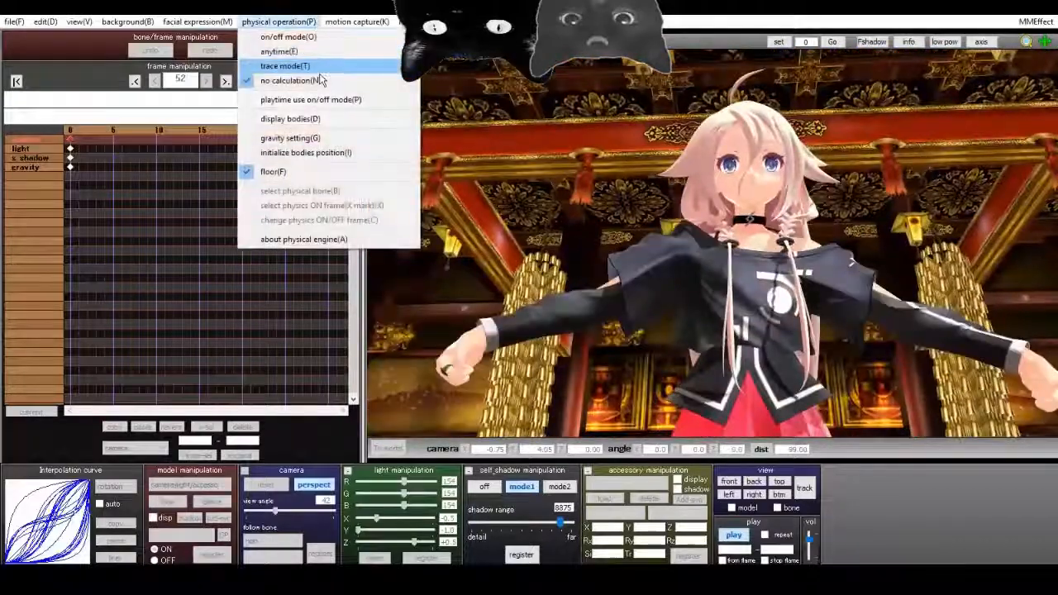
{"action": "left_click", "coordinate": [327, 68]}
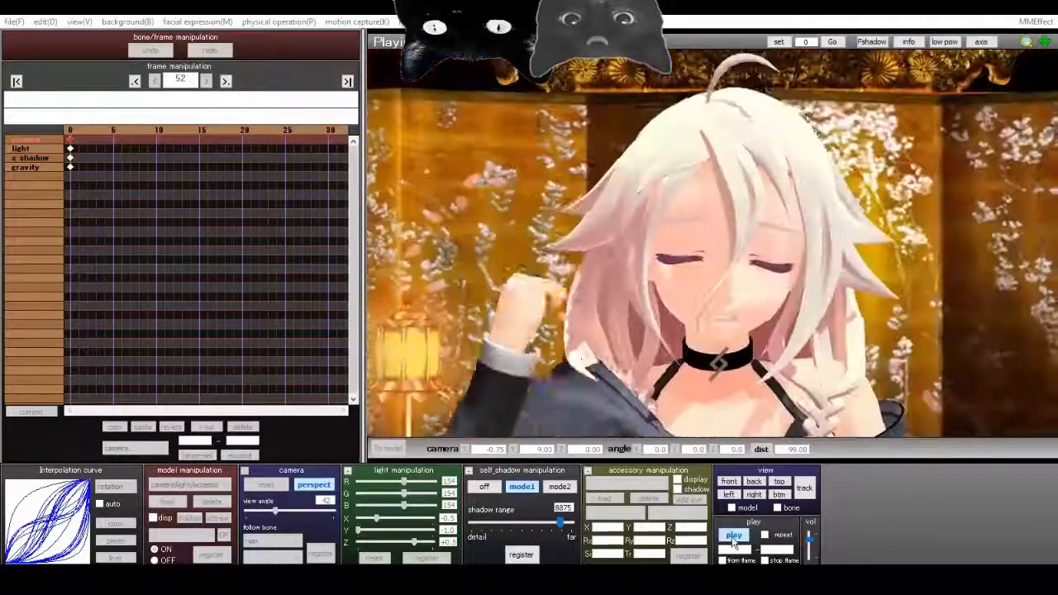
{"action": "left_click", "coordinate": [733, 538]}
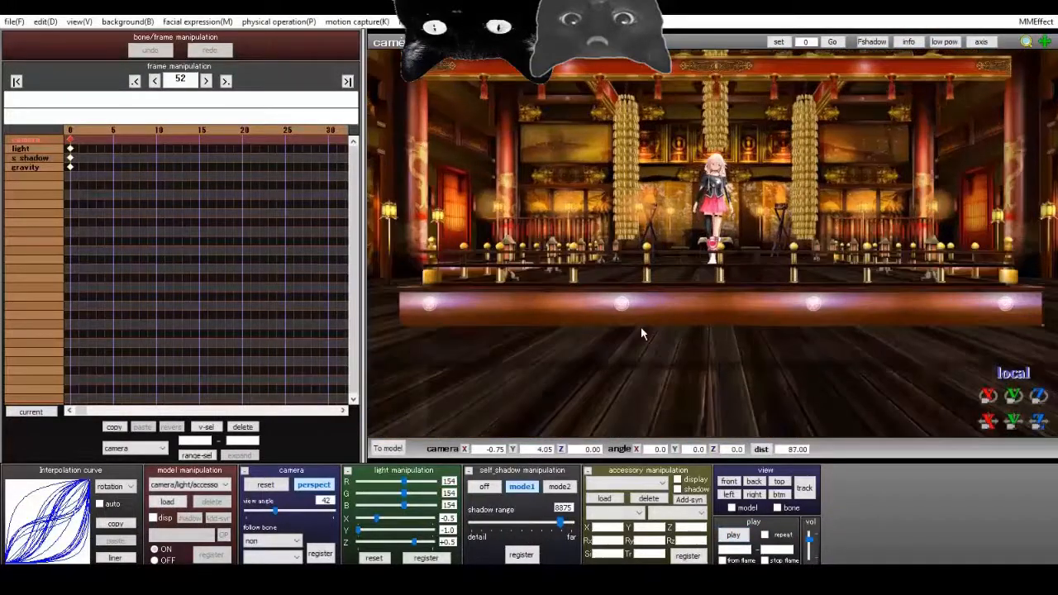
Set the light direction to X +1.0, Y -1.0, Z +0.1, register it, and preview the animation.
{"action": "scroll", "coordinate": [642, 334], "scroll_direction": "up", "scroll_amount": 10}
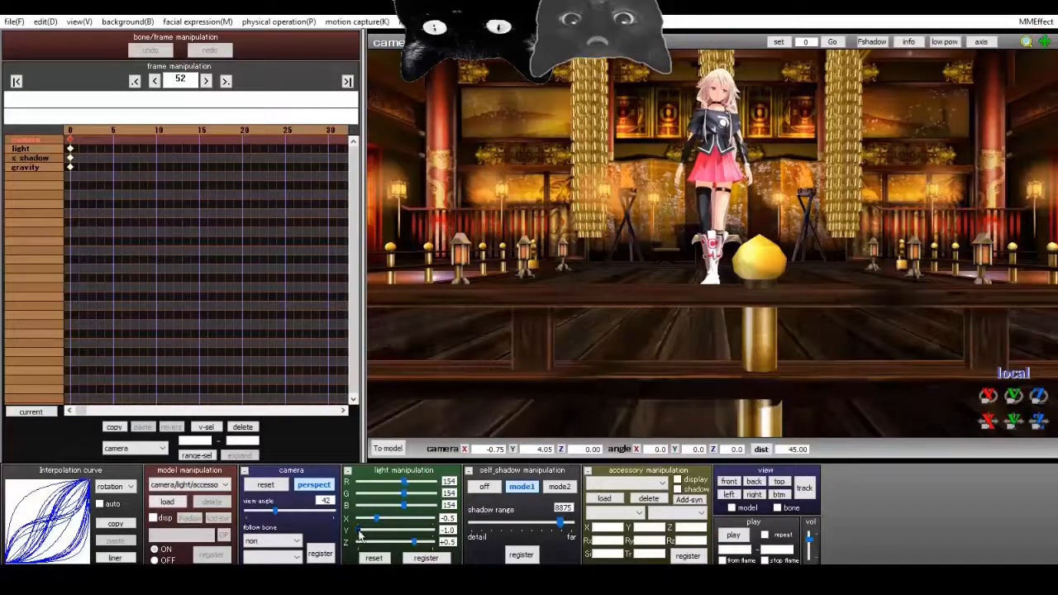
{"action": "mouse_move", "coordinate": [359, 536]}
{"action": "left_mouse_down"}
{"action": "mouse_move", "coordinate": [382, 539]}
{"action": "mouse_move", "coordinate": [339, 539]}
{"action": "left_mouse_up"}
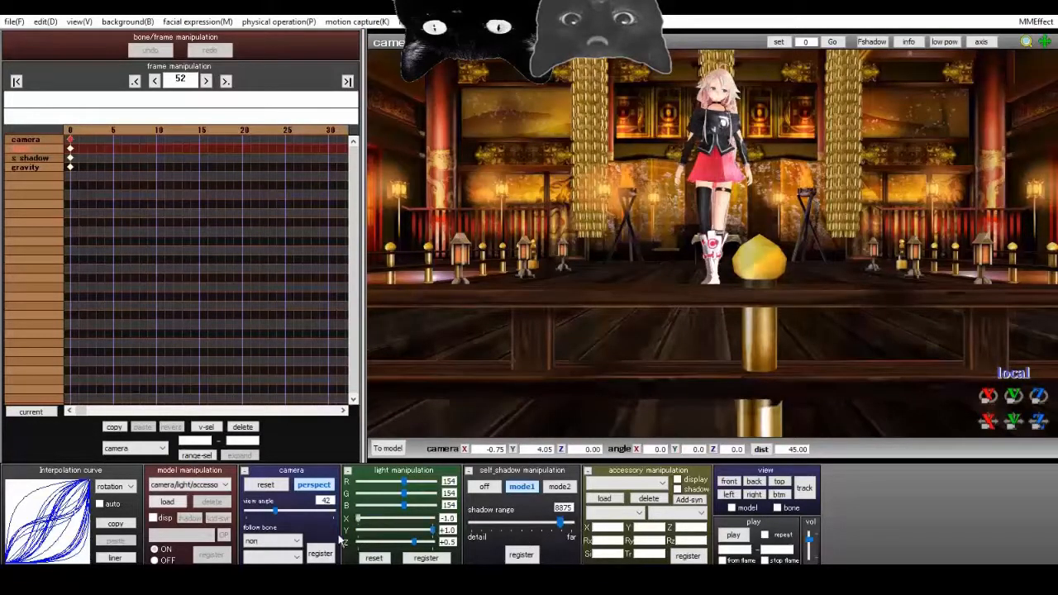
{"action": "left_click_drag", "start_coordinate": [411, 545], "coordinate": [353, 561]}
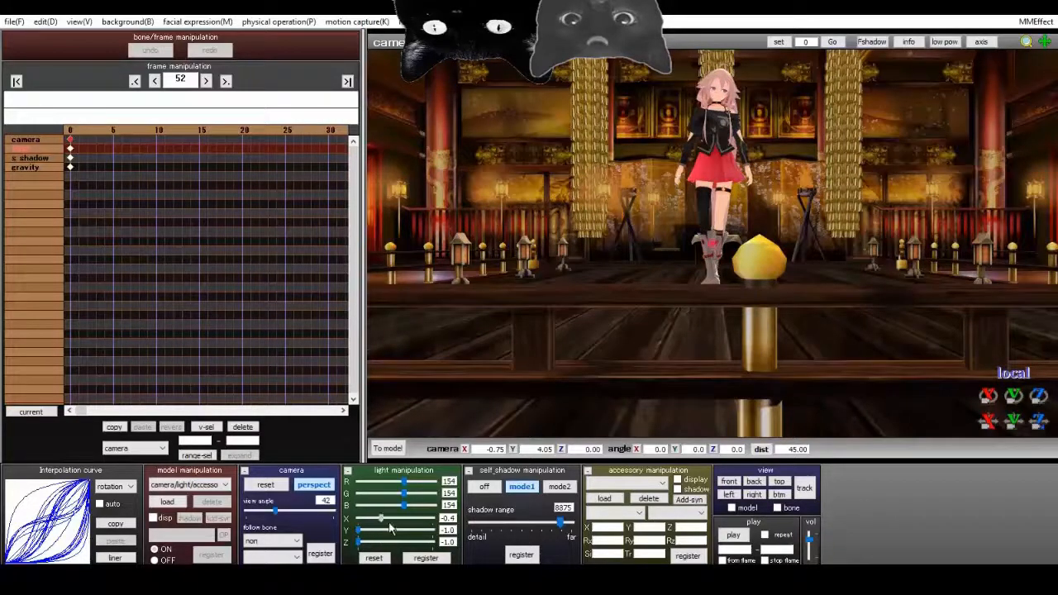
{"action": "left_click_drag", "start_coordinate": [390, 525], "coordinate": [483, 539]}
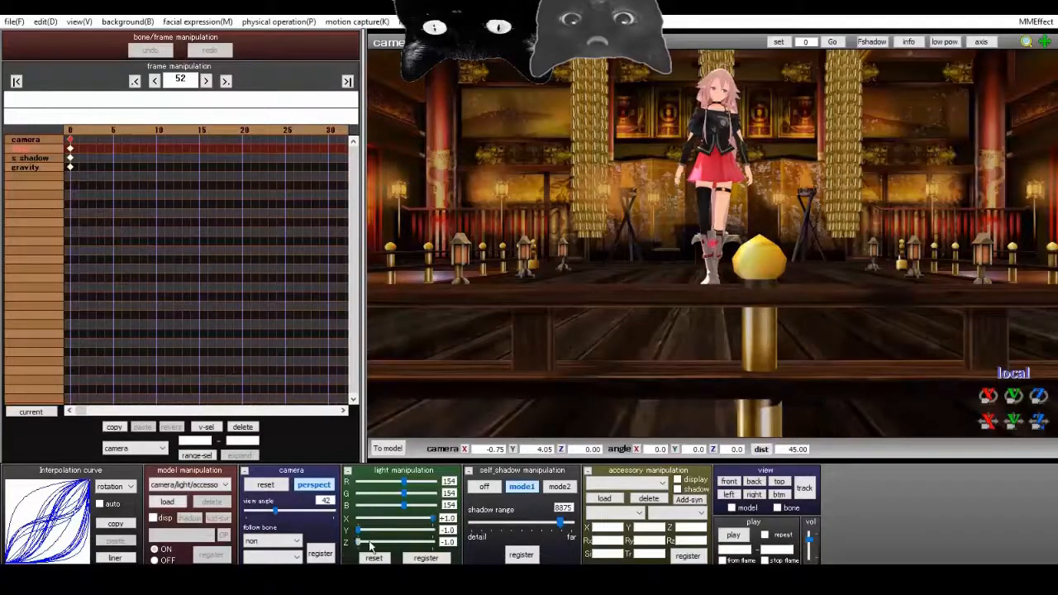
{"action": "left_click_drag", "start_coordinate": [370, 546], "coordinate": [393, 545]}
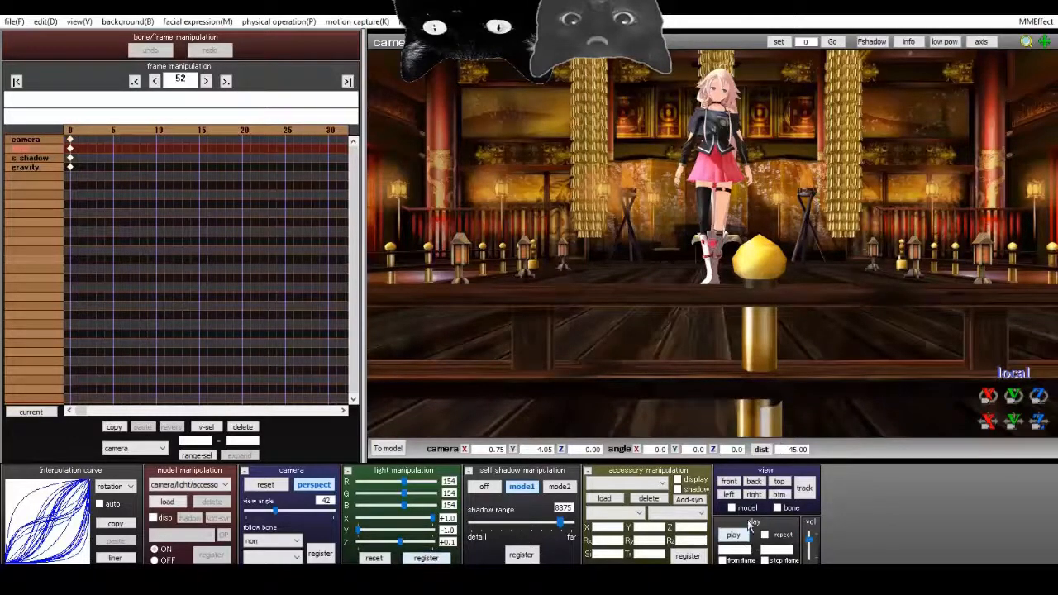
{"action": "left_click", "coordinate": [736, 534]}
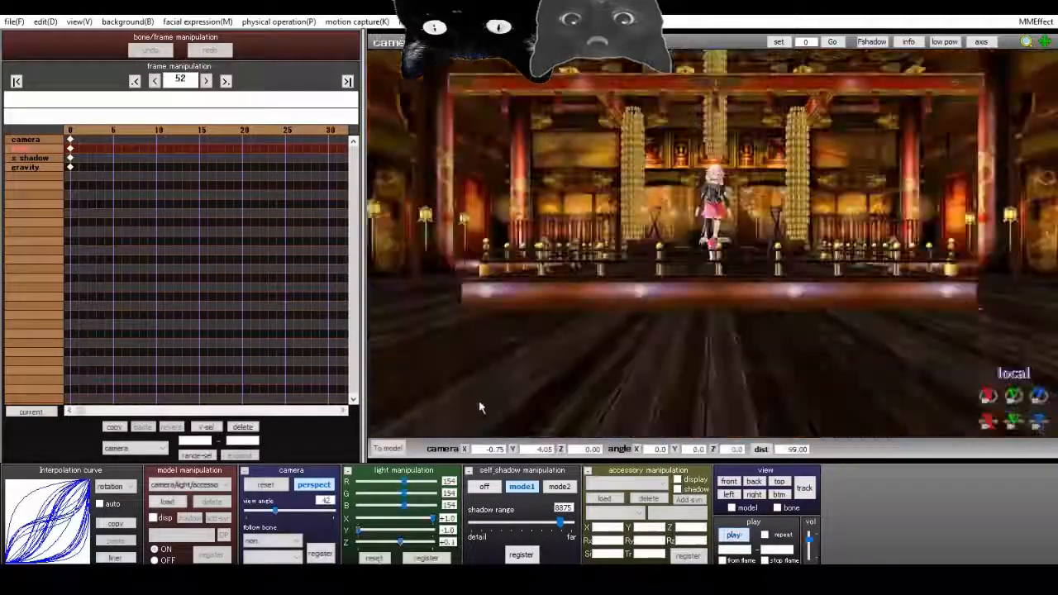
Lower the light's blue, green and red values to 0 and inspect the IA model on the stage.
{"action": "scroll", "coordinate": [518, 414], "scroll_direction": "up", "scroll_amount": 3}
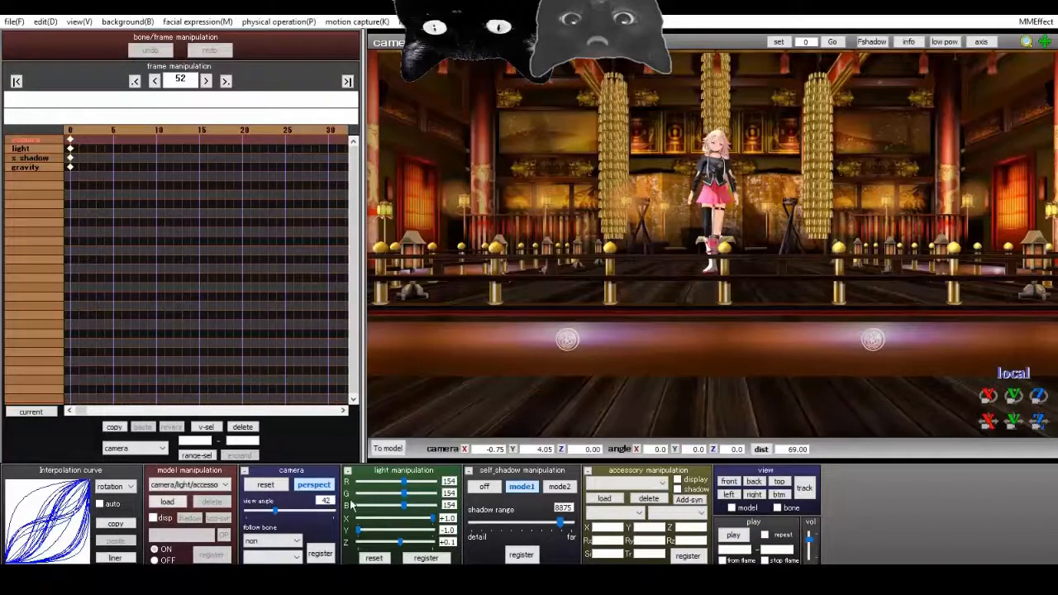
{"action": "left_click_drag", "start_coordinate": [405, 506], "coordinate": [313, 518]}
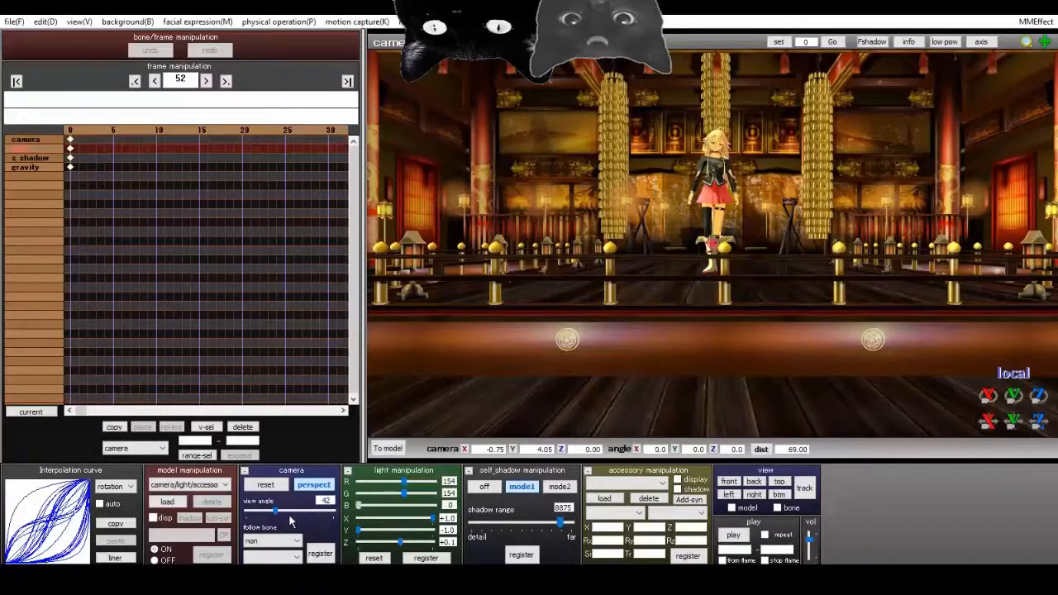
{"action": "left_click_drag", "start_coordinate": [405, 494], "coordinate": [201, 489]}
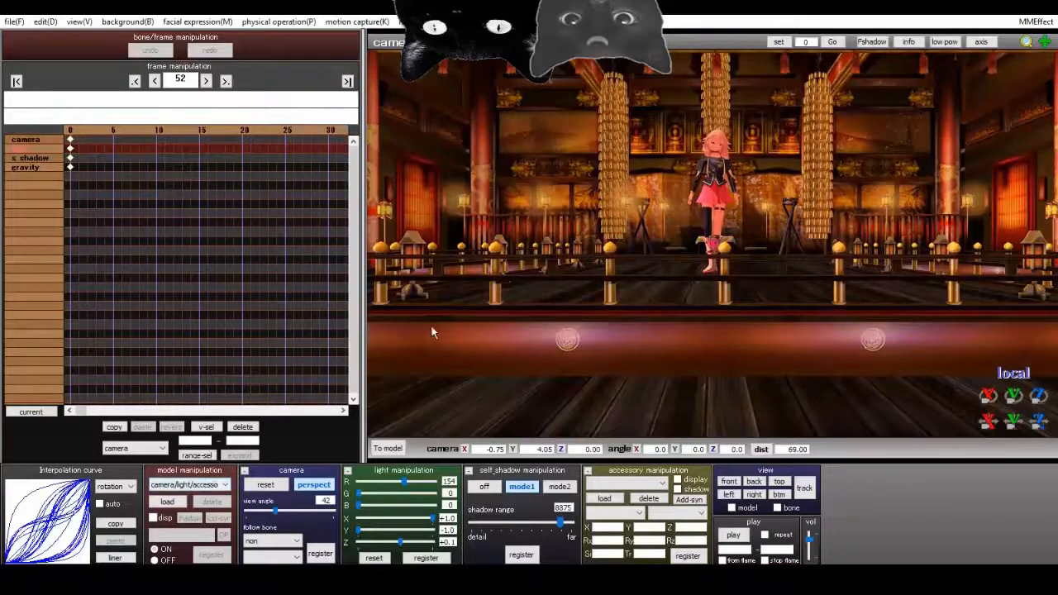
{"action": "scroll", "coordinate": [969, 161], "scroll_direction": "up", "scroll_amount": 16}
{"action": "mouse_move", "coordinate": [968, 174]}
{"action": "right_mouse_down"}
{"action": "mouse_move", "coordinate": [954, 246]}
{"action": "mouse_move", "coordinate": [975, 164]}
{"action": "right_mouse_up"}
{"action": "scroll", "coordinate": [967, 199], "scroll_direction": "down", "scroll_amount": 5}
{"action": "scroll", "coordinate": [974, 165], "scroll_direction": "down", "scroll_amount": 4}
{"action": "left_click_drag", "start_coordinate": [401, 482], "coordinate": [246, 502]}
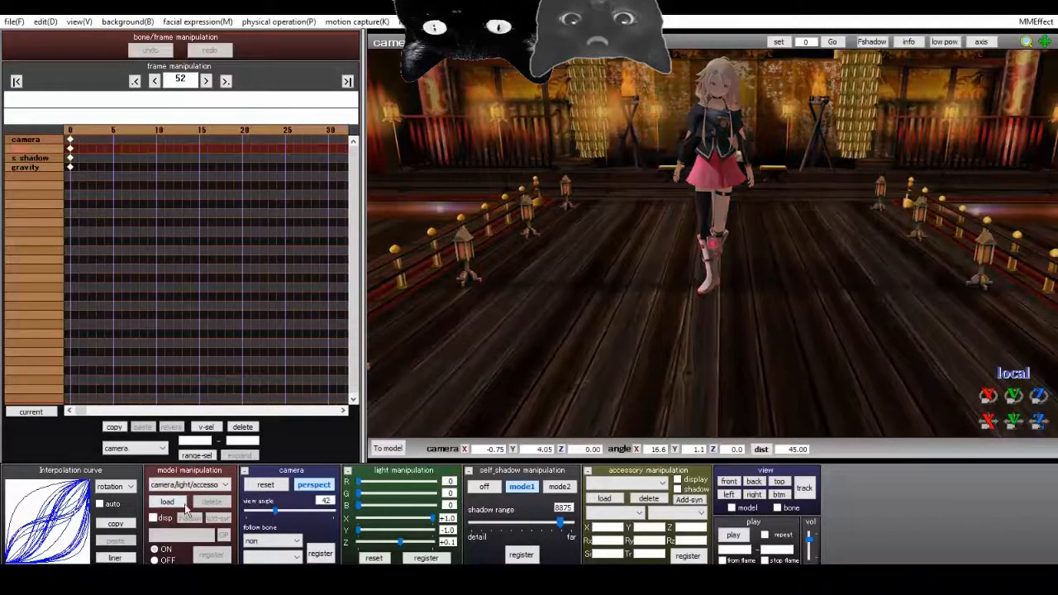
{"action": "scroll", "coordinate": [759, 177], "scroll_direction": "down", "scroll_amount": 5}
{"action": "scroll", "coordinate": [709, 219], "scroll_direction": "up", "scroll_amount": 2}
{"action": "mouse_move", "coordinate": [720, 215]}
{"action": "right_mouse_down"}
{"action": "mouse_move", "coordinate": [721, 172]}
{"action": "mouse_move", "coordinate": [719, 199]}
{"action": "right_mouse_up"}
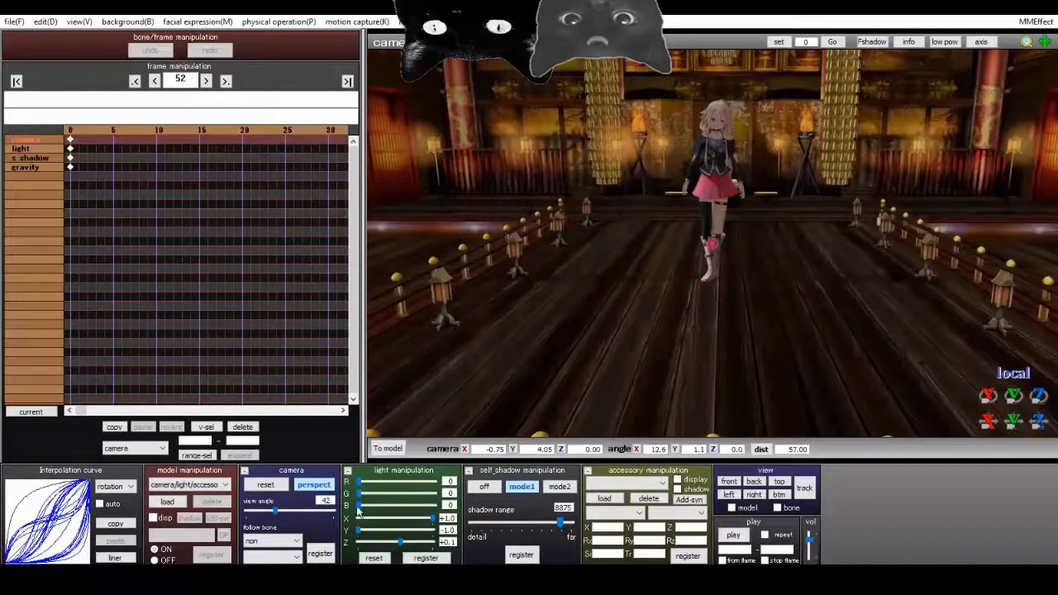
Set the light color to R 144, G 146, B 146 and inspect the IA model from several angles.
{"action": "left_click_drag", "start_coordinate": [359, 495], "coordinate": [403, 494]}
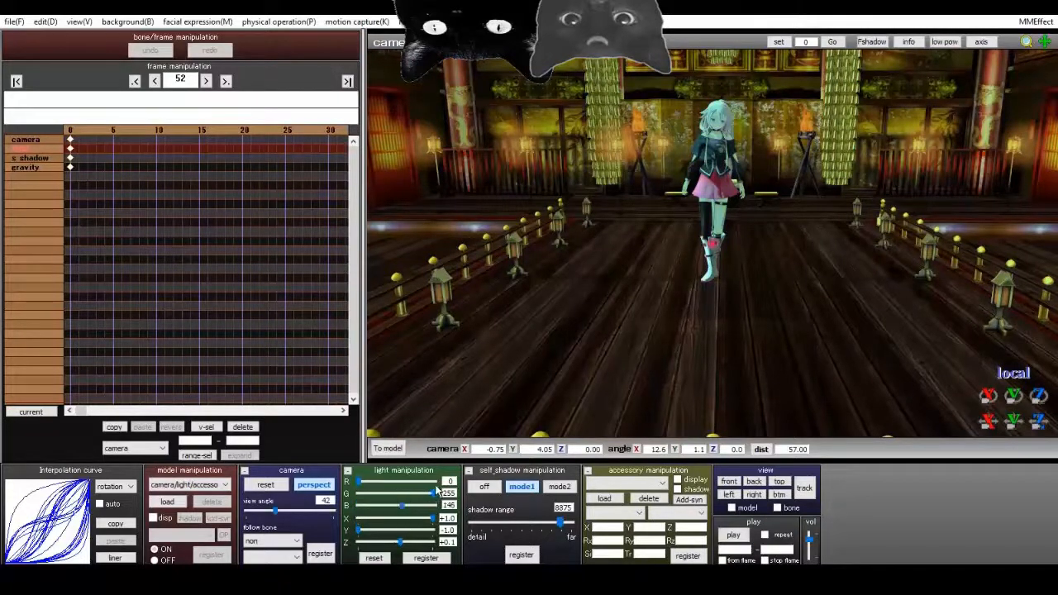
{"action": "left_click_drag", "start_coordinate": [361, 484], "coordinate": [401, 483]}
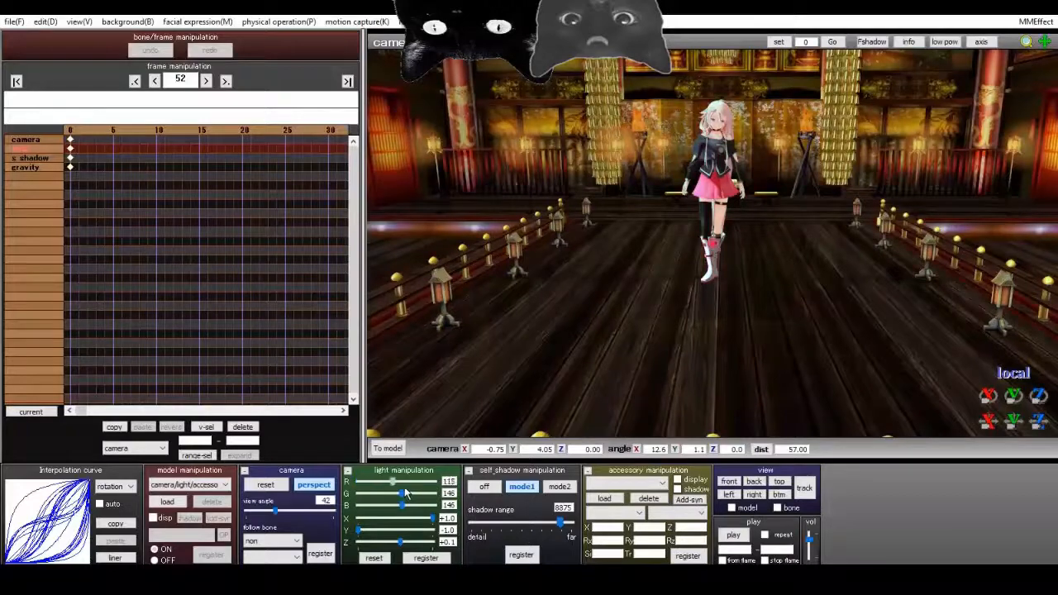
{"action": "scroll", "coordinate": [739, 322], "scroll_direction": "up", "scroll_amount": 8}
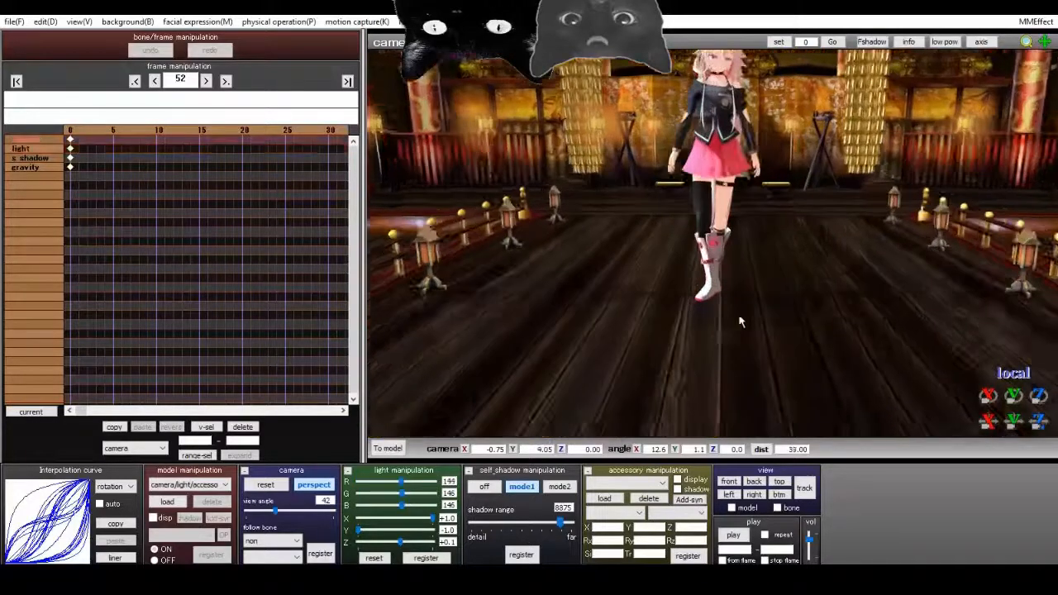
{"action": "right_click_drag", "start_coordinate": [739, 322], "coordinate": [829, 200]}
{"action": "scroll", "coordinate": [824, 239], "scroll_direction": "down", "scroll_amount": 4}
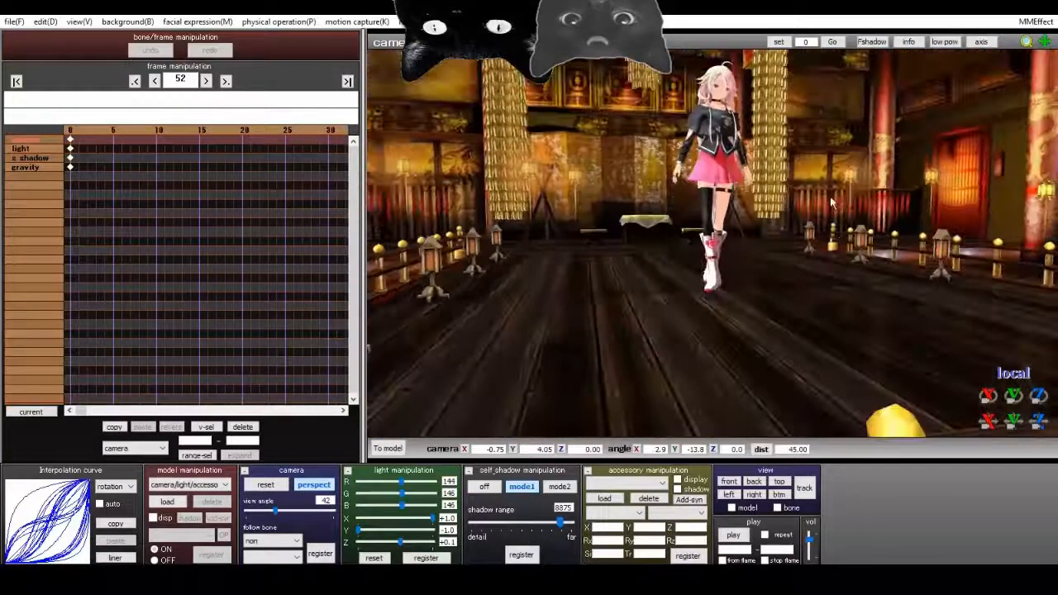
{"action": "scroll", "coordinate": [828, 200], "scroll_direction": "down", "scroll_amount": 2}
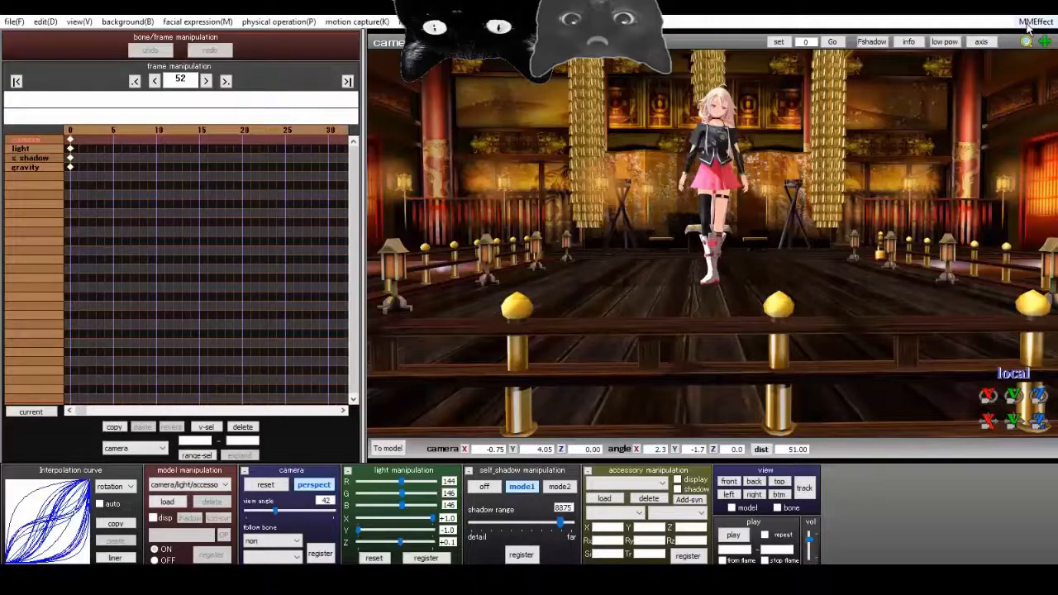
Switch to File Explorer, examine where the MMEffect files sit in the MikuMikuDanceE_v926x64 folder, and return to MikuMikuDance.
{"action": "key", "text": "alt+Tab"}
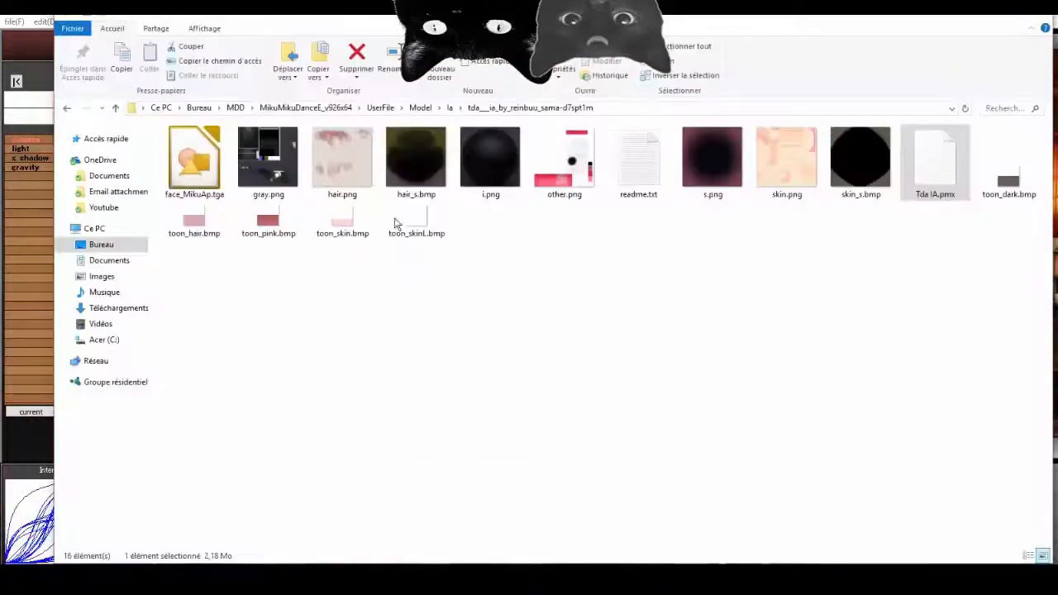
{"action": "left_click", "coordinate": [374, 107]}
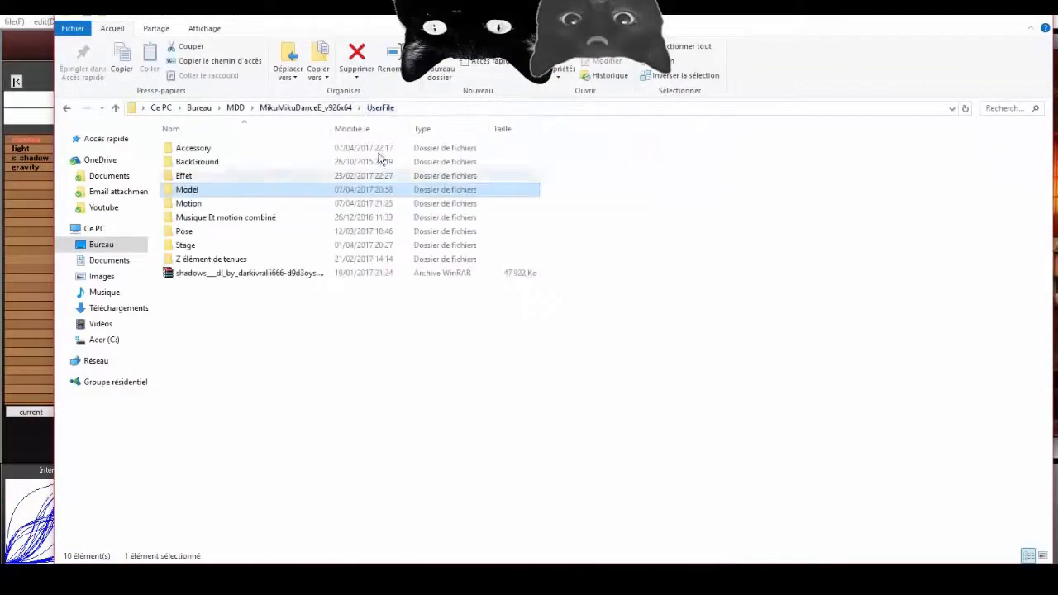
{"action": "left_click", "coordinate": [331, 109]}
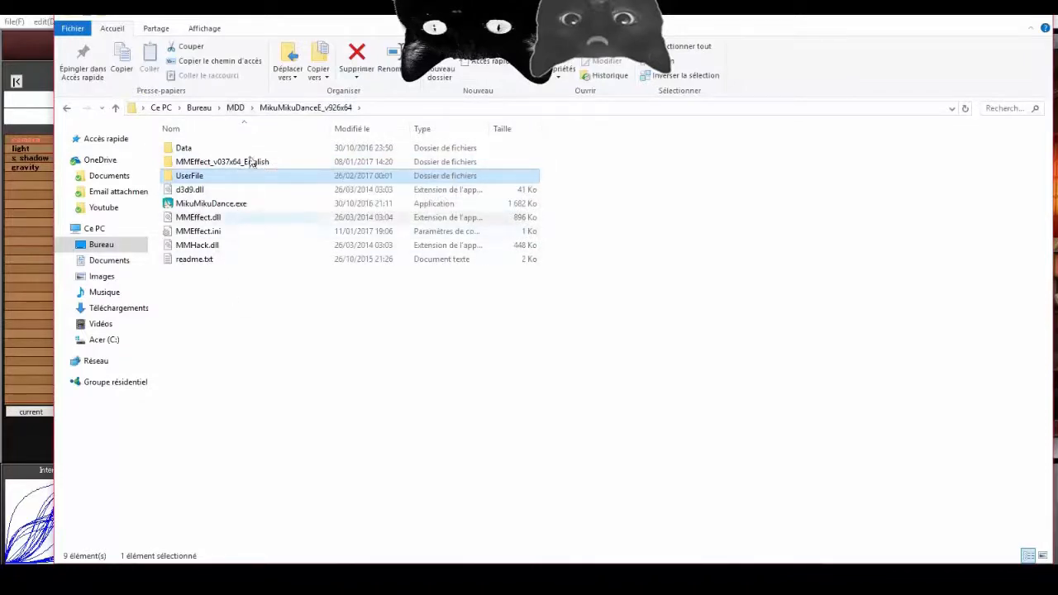
{"action": "left_click", "coordinate": [236, 107]}
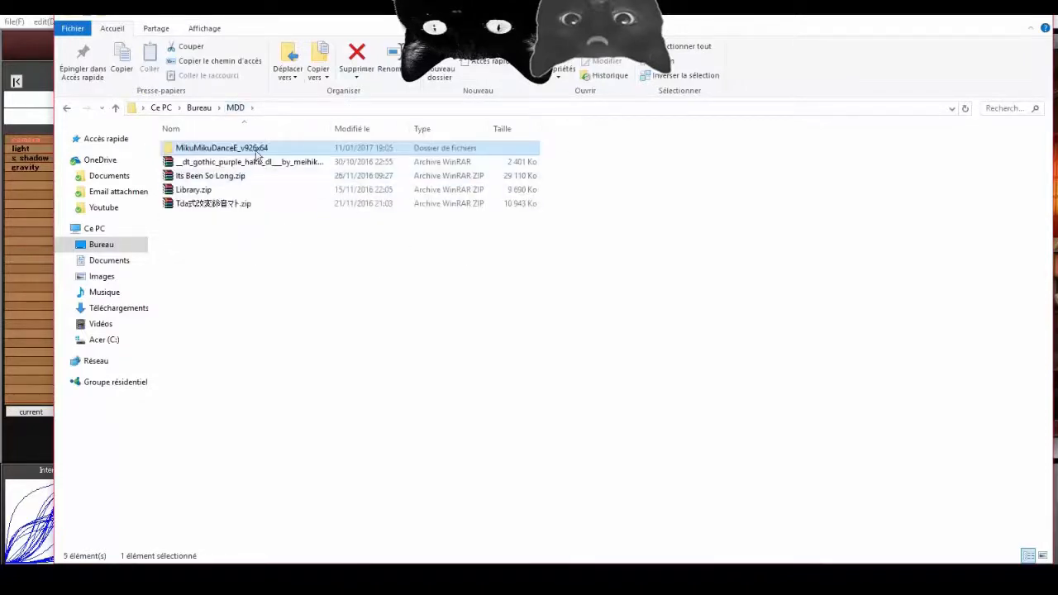
{"action": "double_click", "coordinate": [256, 150]}
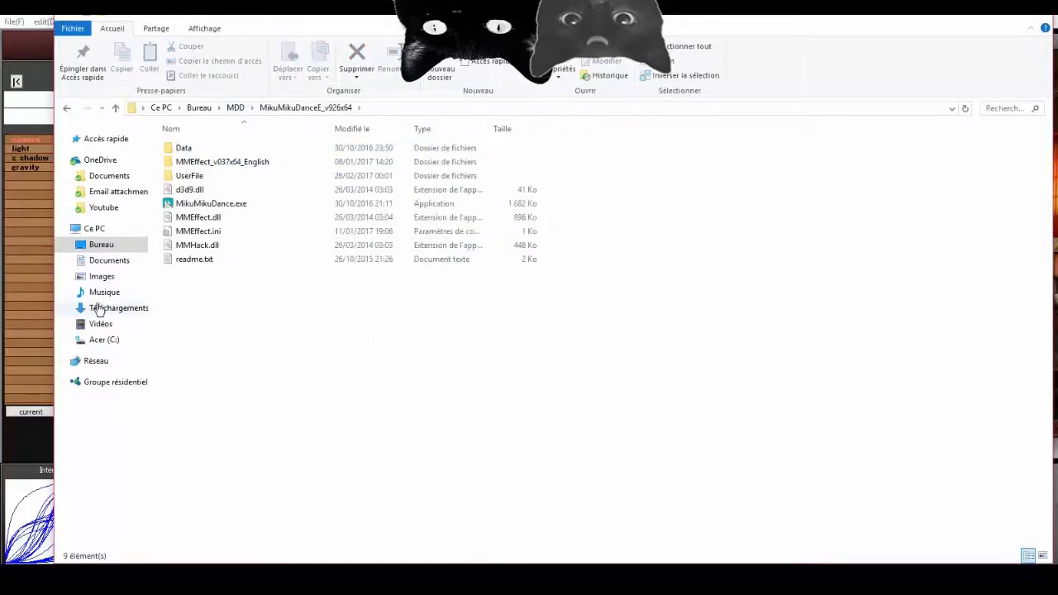
{"action": "left_click", "coordinate": [13, 300]}
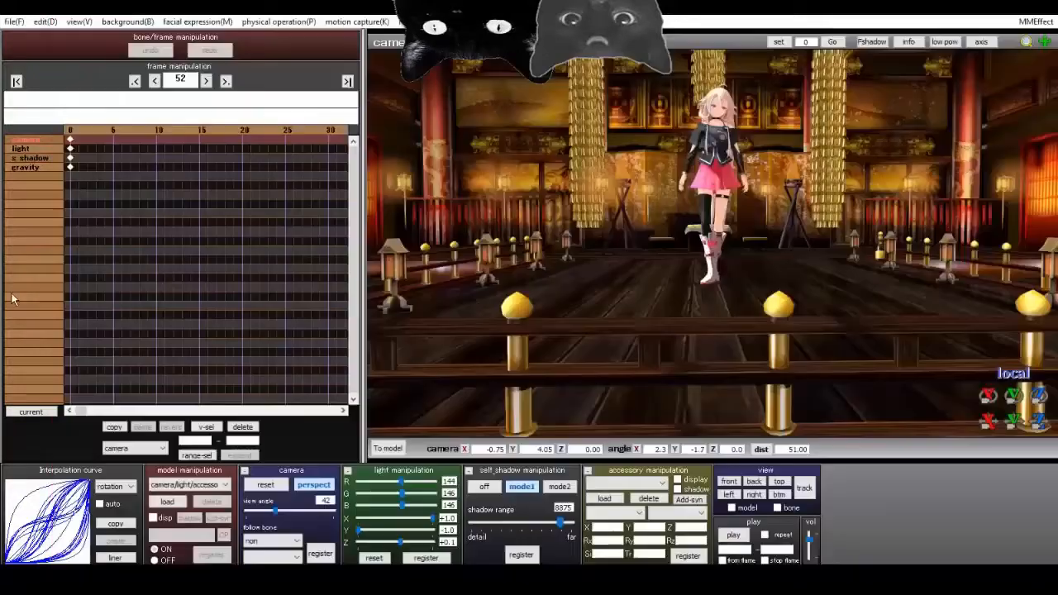
Open the MMEffect effect mapping and browse to the UserFile\Effet folder to choose an effect file for Tda IA.pmx.
{"action": "left_click", "coordinate": [1043, 24]}
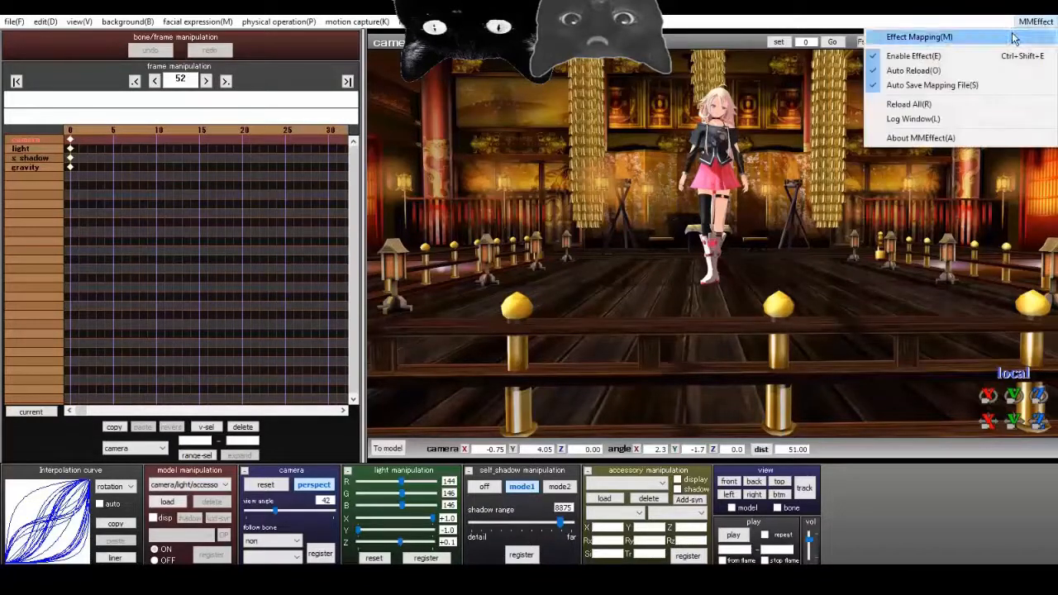
{"action": "left_click", "coordinate": [1014, 37]}
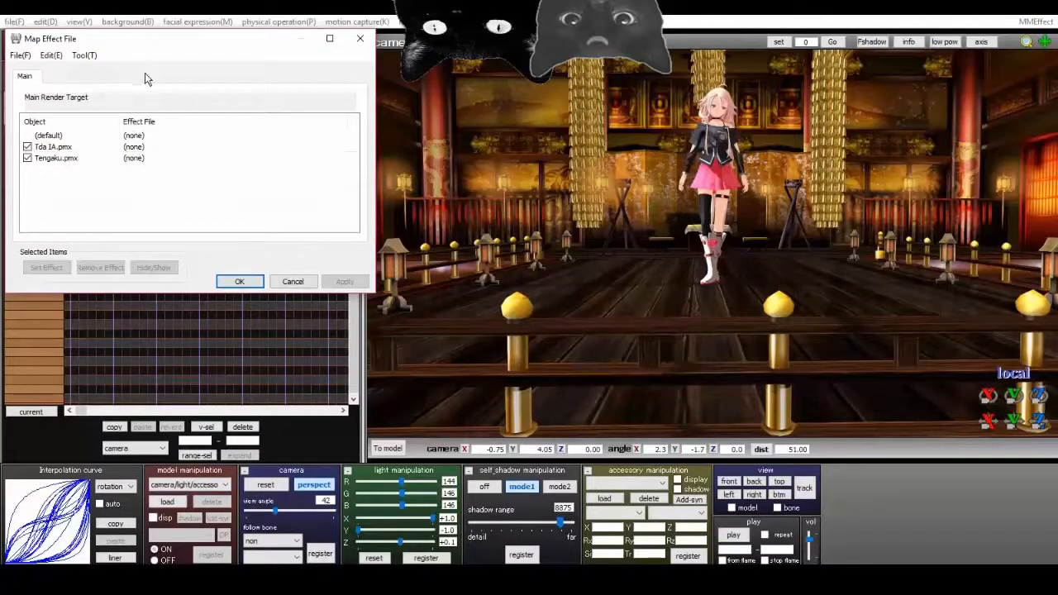
{"action": "left_click_drag", "start_coordinate": [67, 45], "coordinate": [54, 62]}
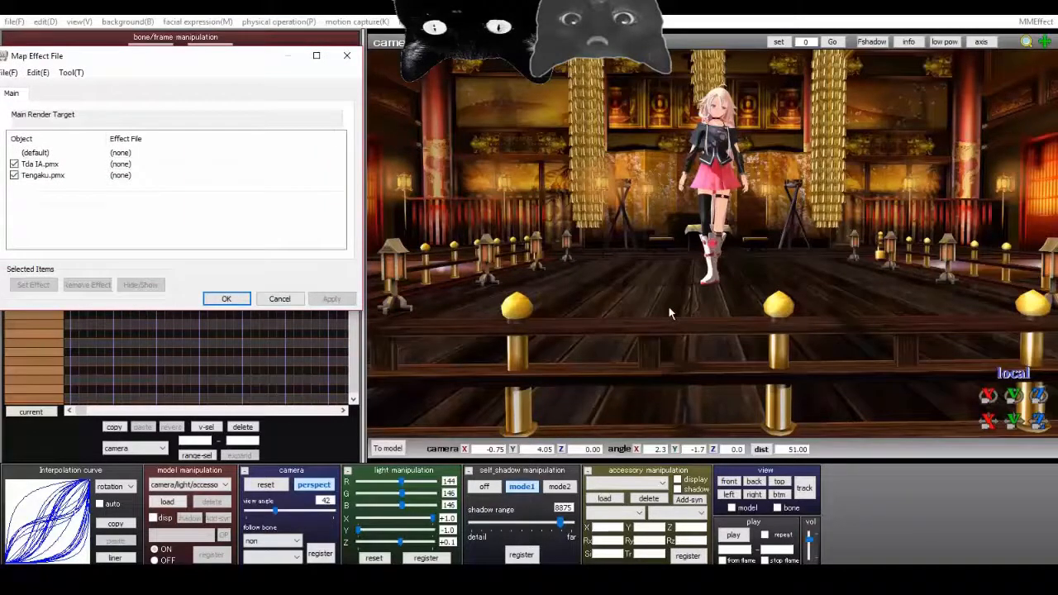
{"action": "double_click", "coordinate": [120, 164]}
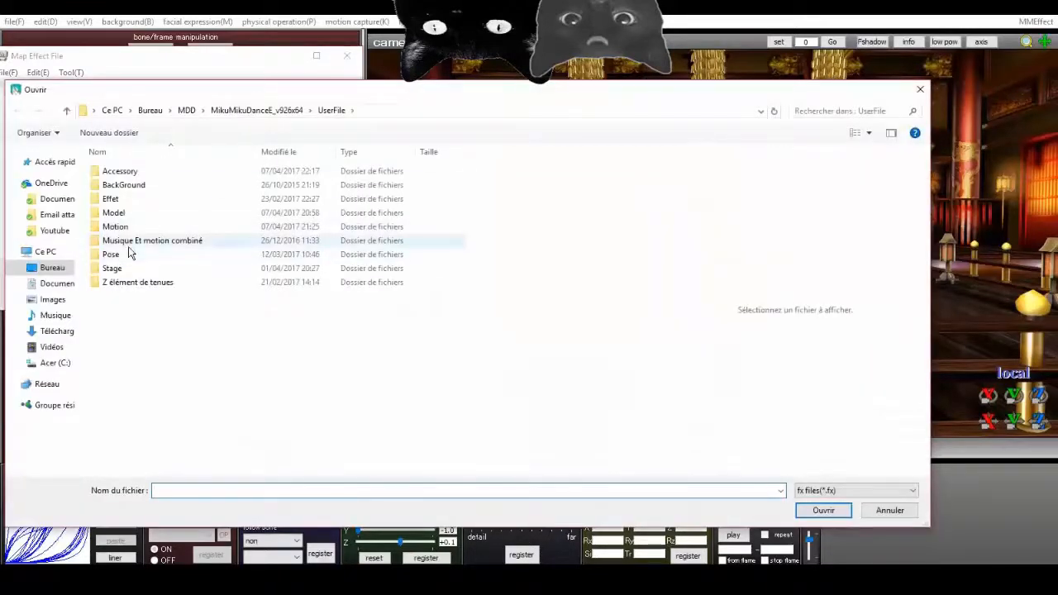
{"action": "double_click", "coordinate": [129, 199]}
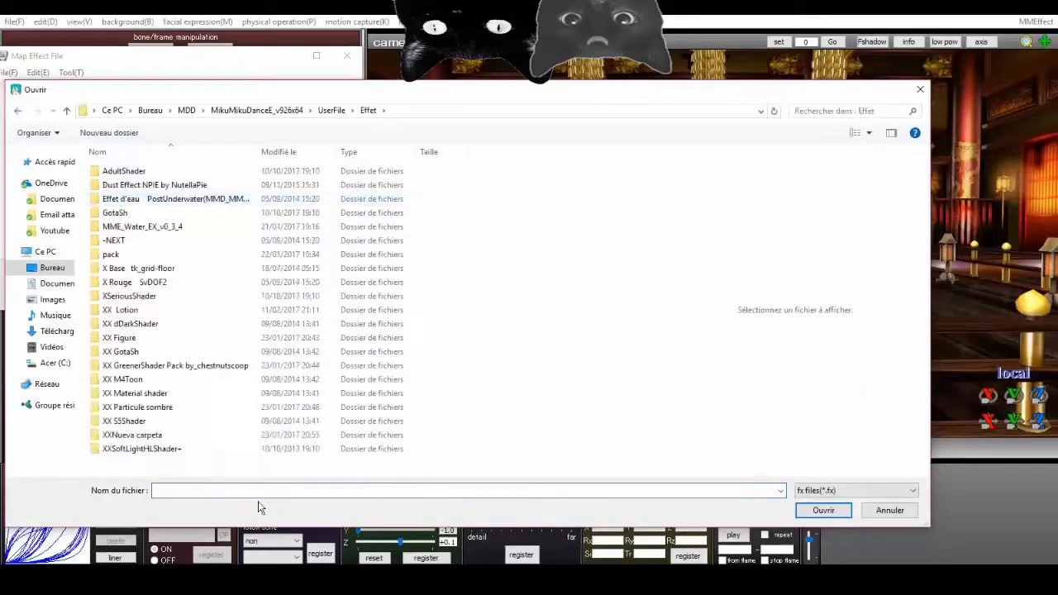
{"action": "left_click", "coordinate": [331, 110]}
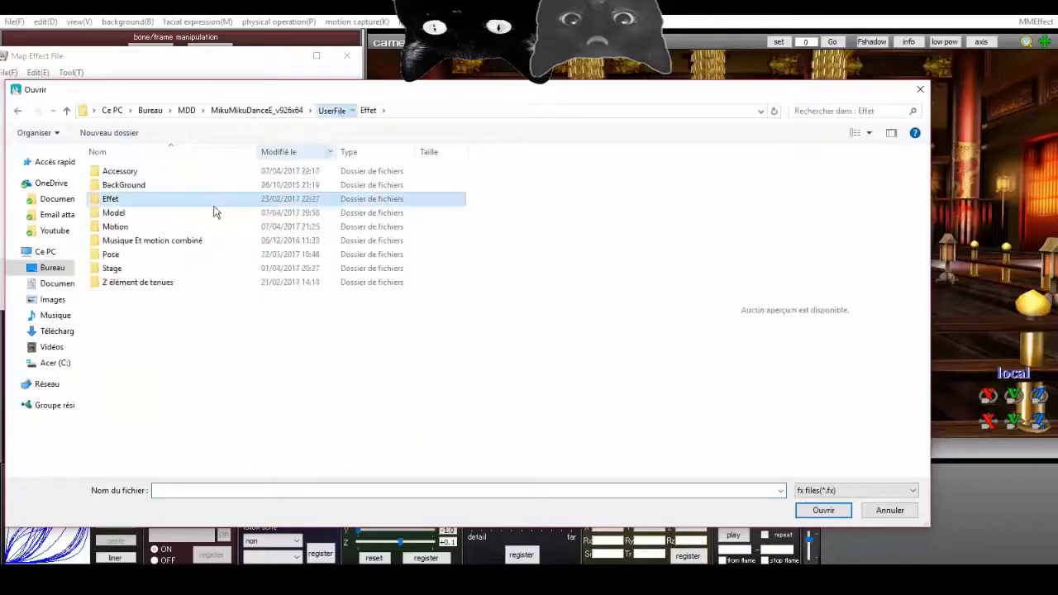
{"action": "left_click", "coordinate": [269, 111]}
{"action": "double_click", "coordinate": [136, 203]}
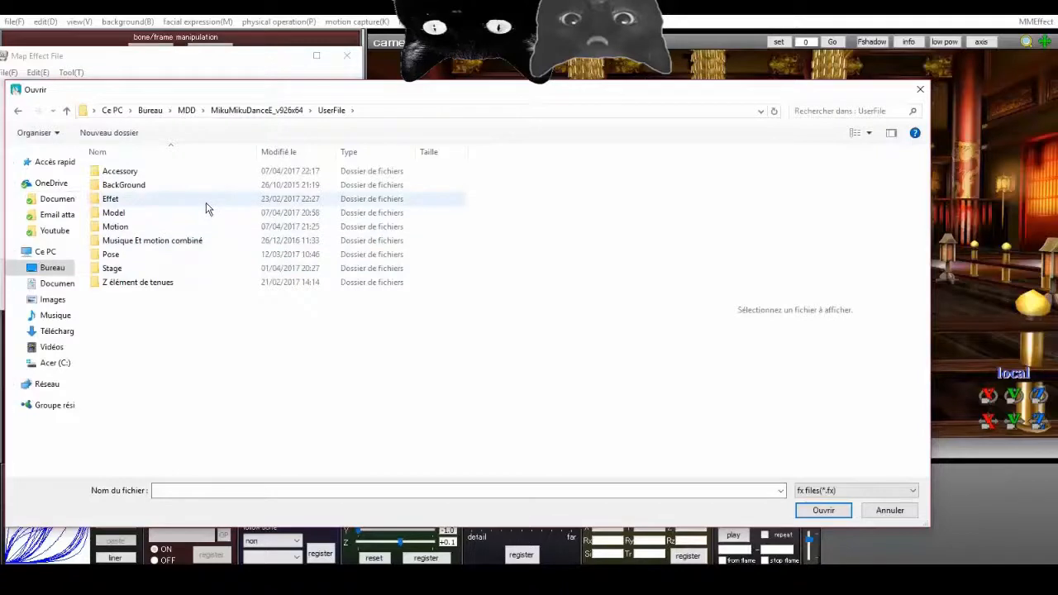
{"action": "double_click", "coordinate": [140, 200]}
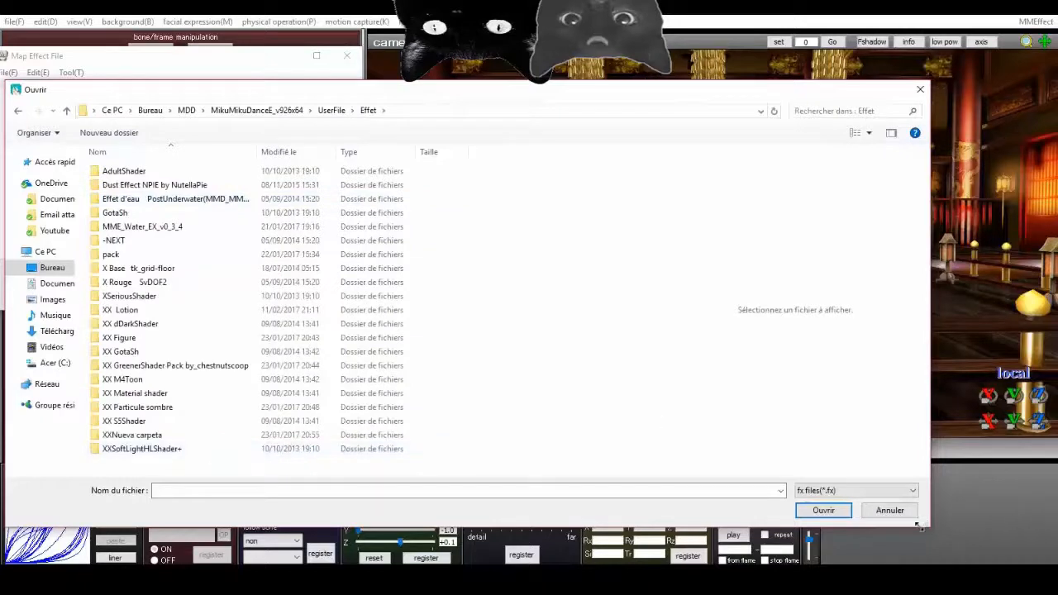
{"action": "left_click_drag", "start_coordinate": [922, 526], "coordinate": [1018, 564]}
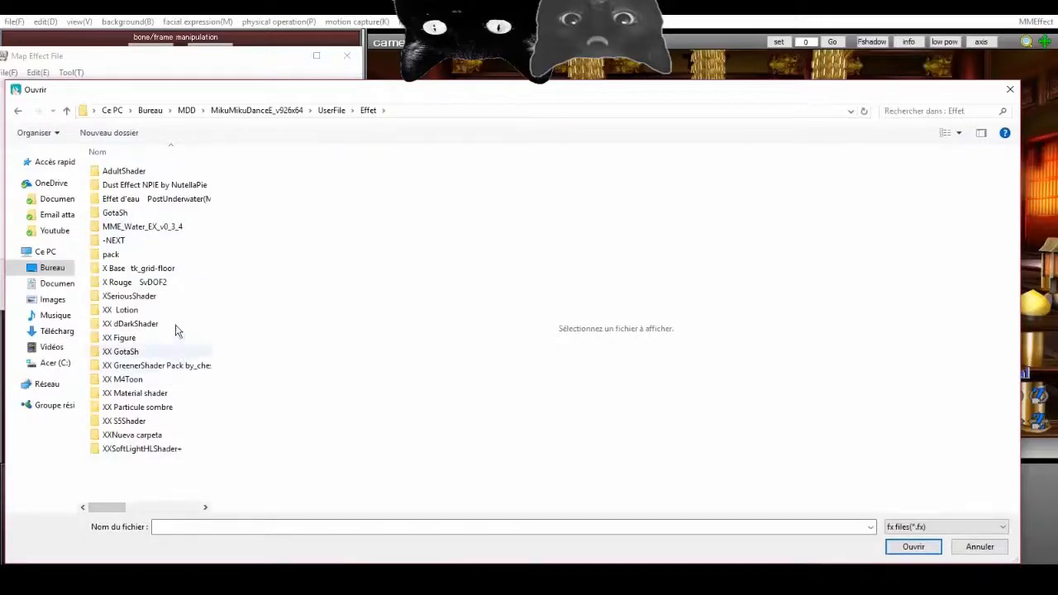
Assign G_SkyShader_01_S2.fx from the 01_NEUTRAL folder of G_Shader_Ver1.11 to Tda IA.pmx and inspect the model from several angles.
{"action": "double_click", "coordinate": [146, 436]}
{"action": "double_click", "coordinate": [149, 187]}
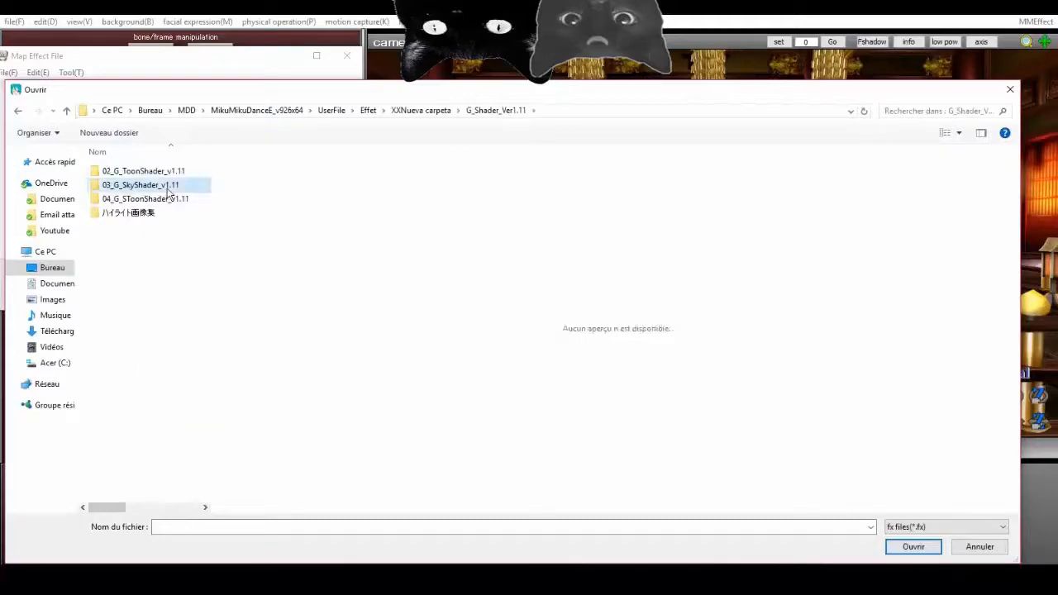
{"action": "double_click", "coordinate": [149, 185]}
{"action": "double_click", "coordinate": [144, 172]}
{"action": "double_click", "coordinate": [136, 238]}
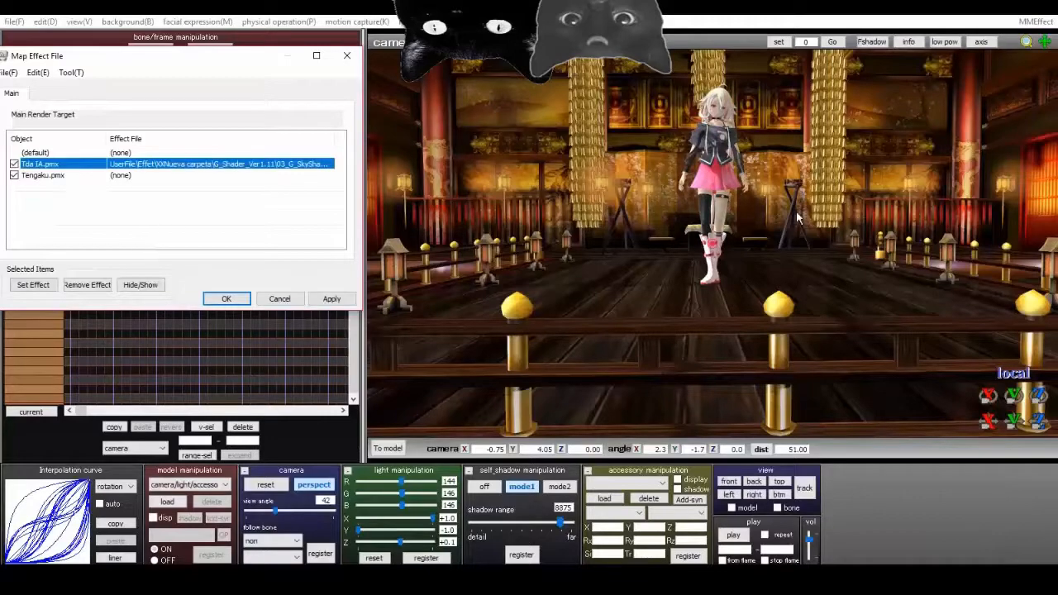
{"action": "right_click_drag", "start_coordinate": [796, 215], "coordinate": [778, 262]}
{"action": "scroll", "coordinate": [790, 232], "scroll_direction": "up", "scroll_amount": 3}
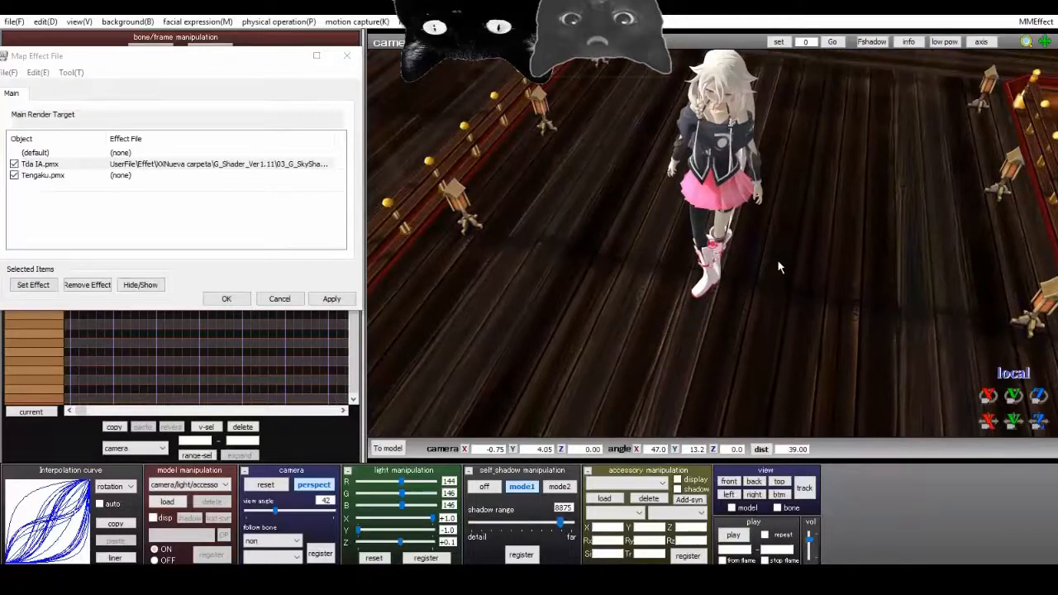
{"action": "right_click_drag", "start_coordinate": [777, 259], "coordinate": [789, 214]}
{"action": "scroll", "coordinate": [780, 231], "scroll_direction": "down", "scroll_amount": 2}
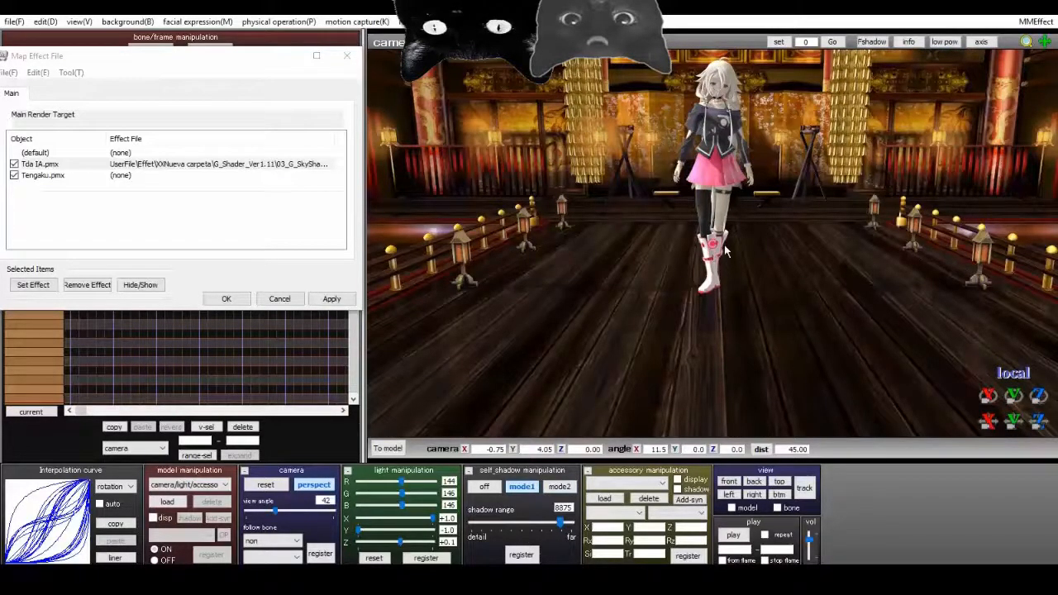
Replace the effect on Tda IA.pmx with G_SkyShader_04_S2_SkinON.fx from the 04_MOON folder.
{"action": "left_click", "coordinate": [144, 177]}
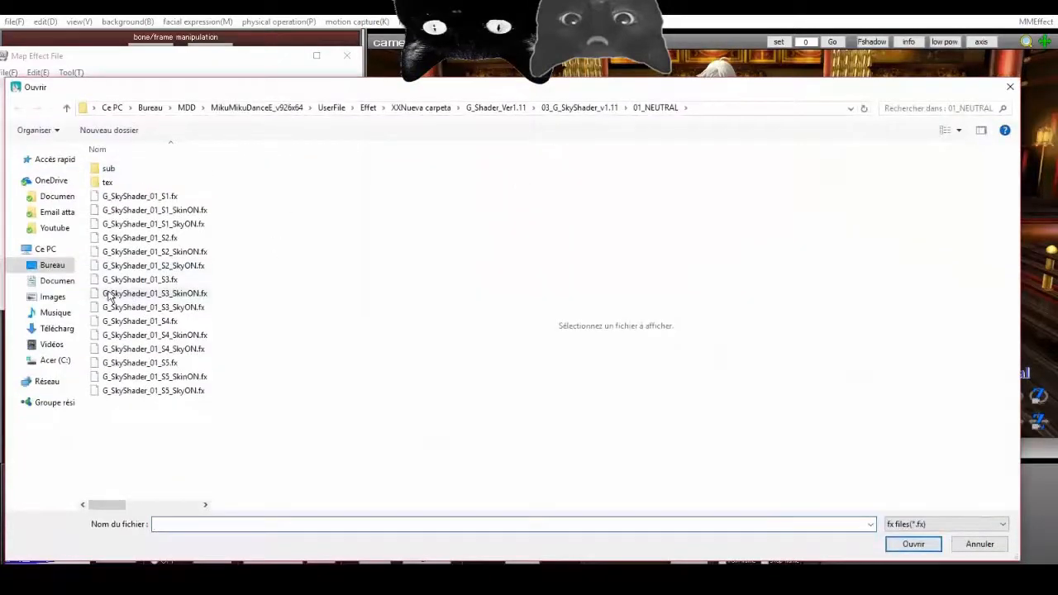
{"action": "left_click", "coordinate": [980, 547]}
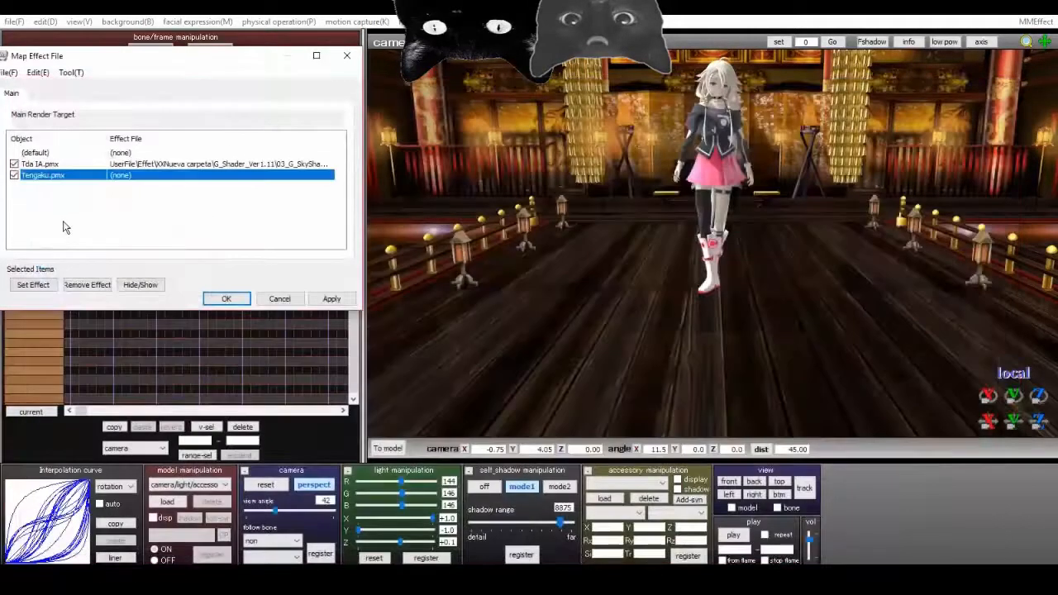
{"action": "double_click", "coordinate": [166, 164]}
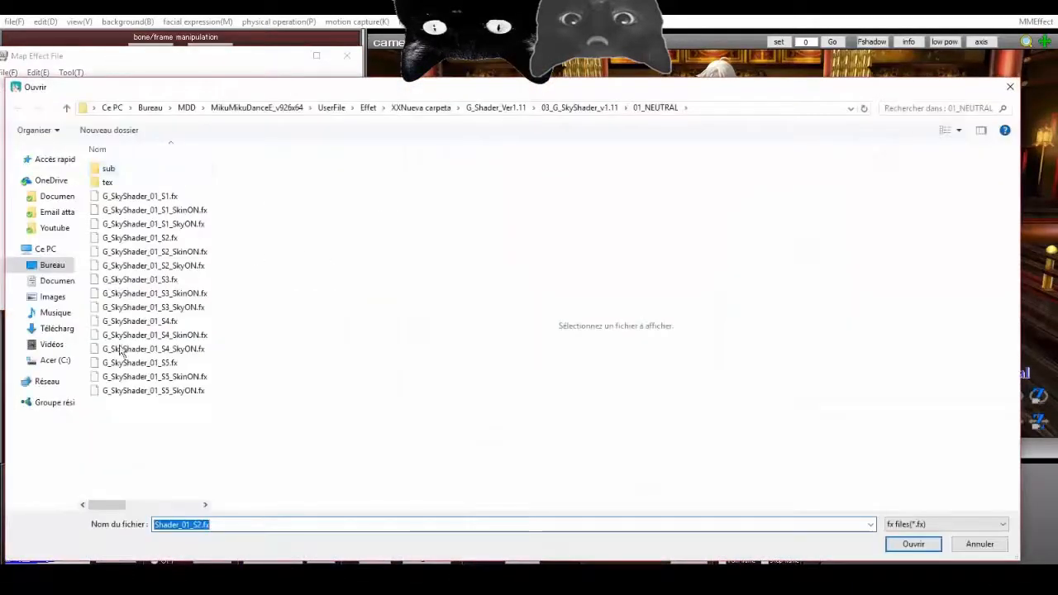
{"action": "left_click", "coordinate": [581, 110]}
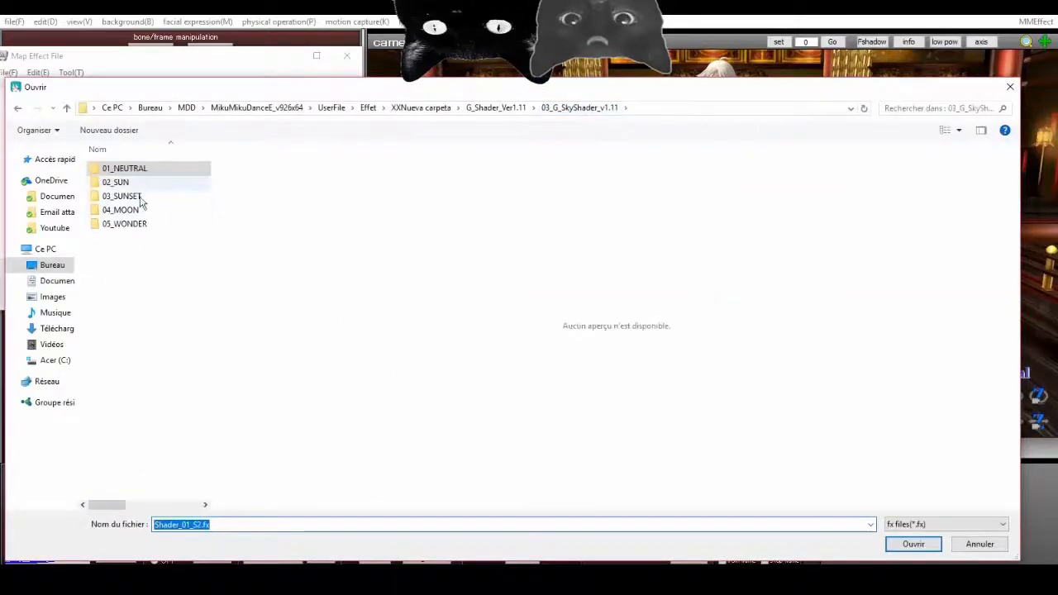
{"action": "double_click", "coordinate": [145, 210]}
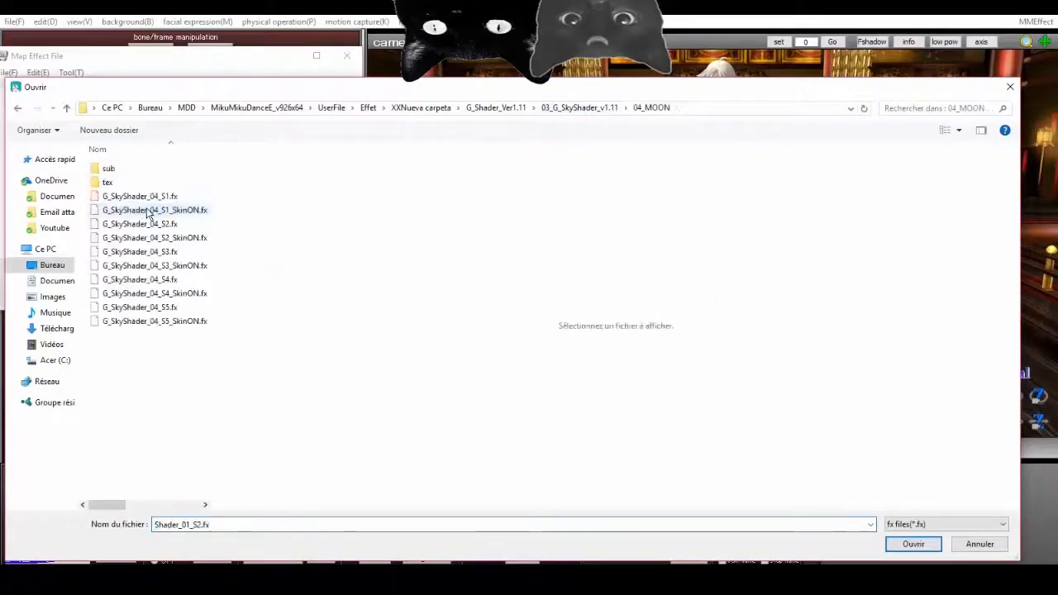
{"action": "double_click", "coordinate": [199, 238]}
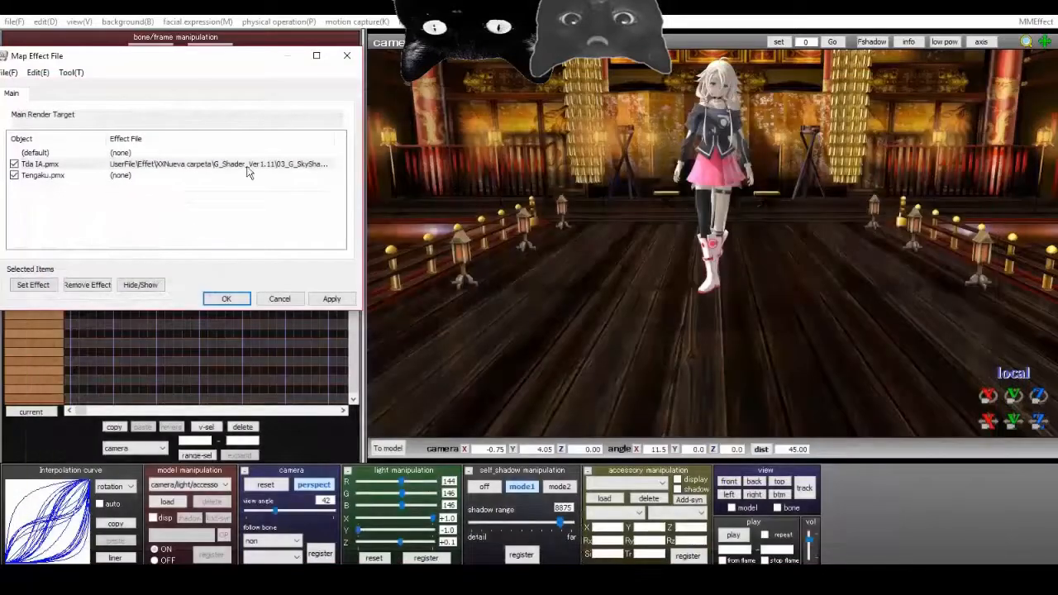
{"action": "left_click", "coordinate": [249, 166]}
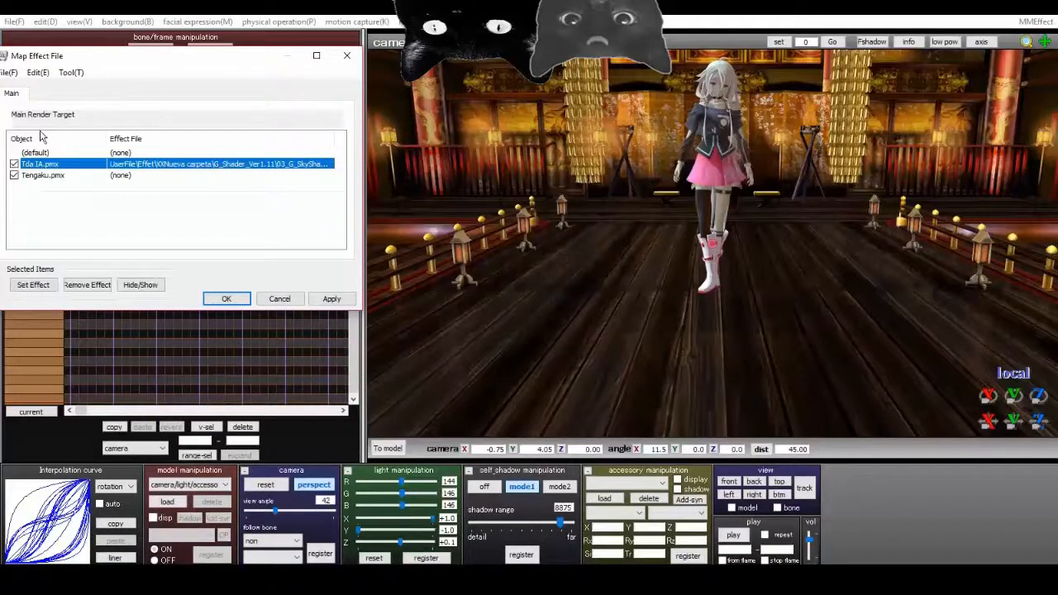
Assign DarkAdultShaderS2.fx from the XX dDarkShader folder to the stage Tengaku.pmx and inspect the scene.
{"action": "double_click", "coordinate": [127, 177]}
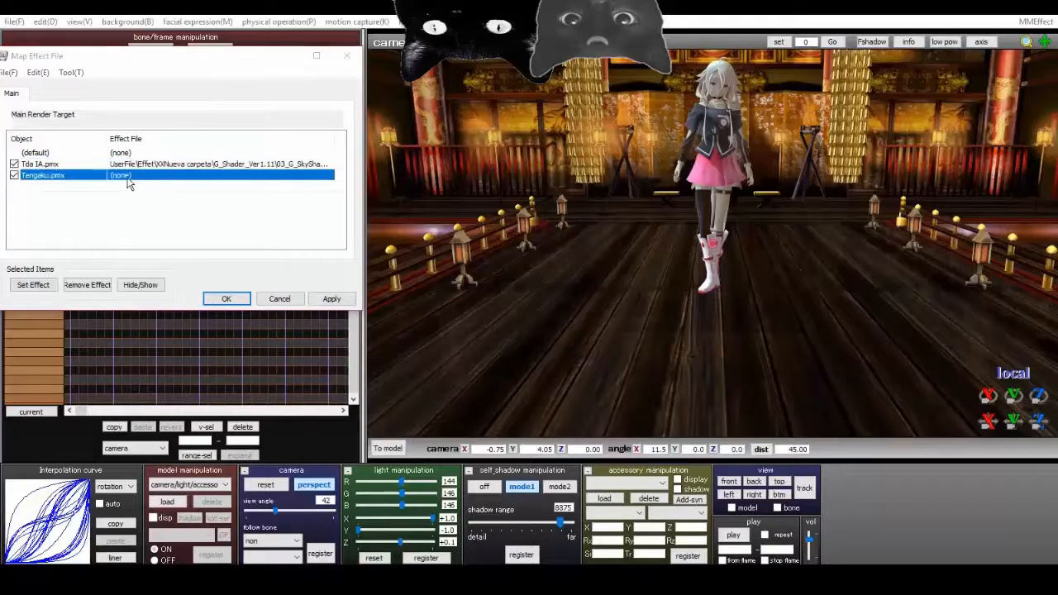
{"action": "left_click", "coordinate": [548, 109]}
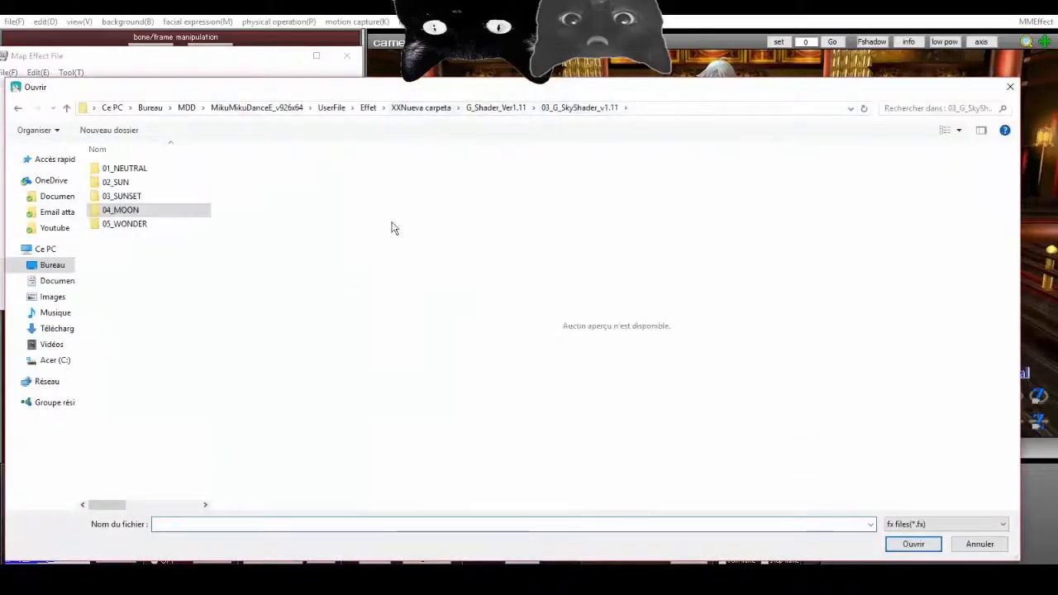
{"action": "left_click", "coordinate": [500, 110]}
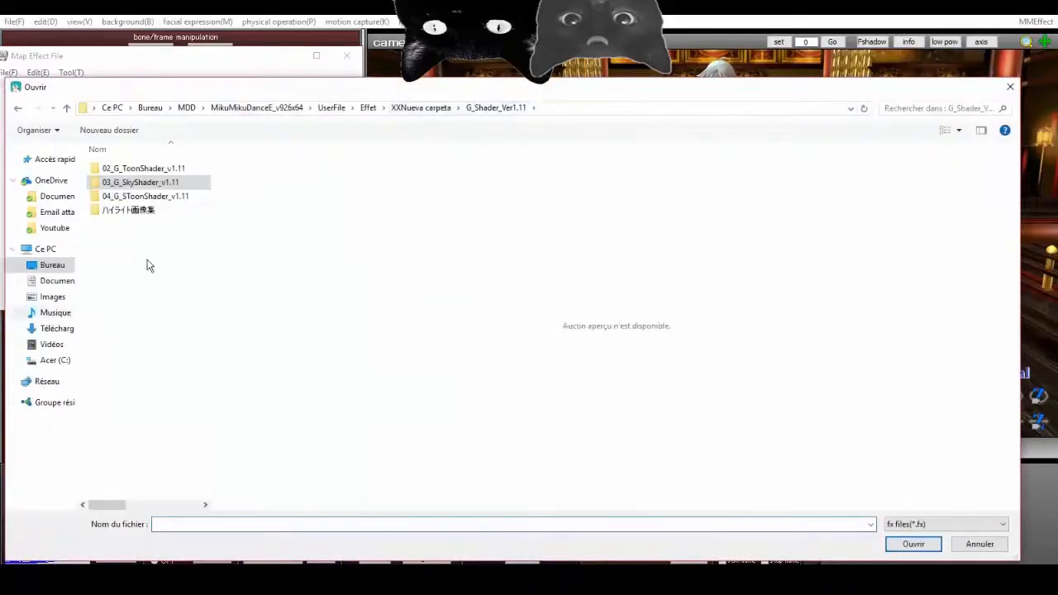
{"action": "left_click", "coordinate": [421, 110]}
{"action": "left_click", "coordinate": [332, 108]}
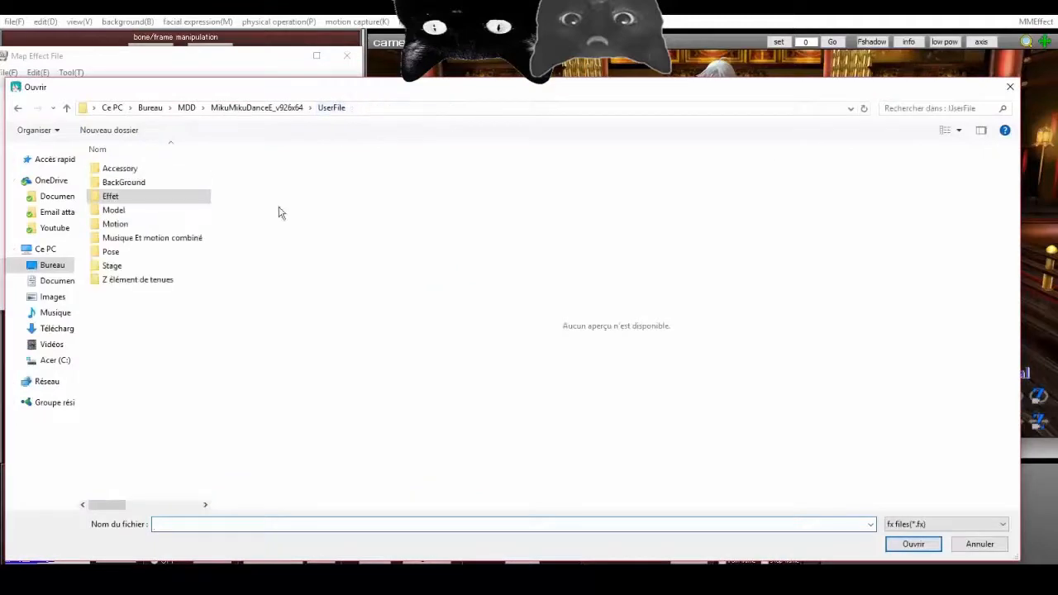
{"action": "double_click", "coordinate": [147, 198]}
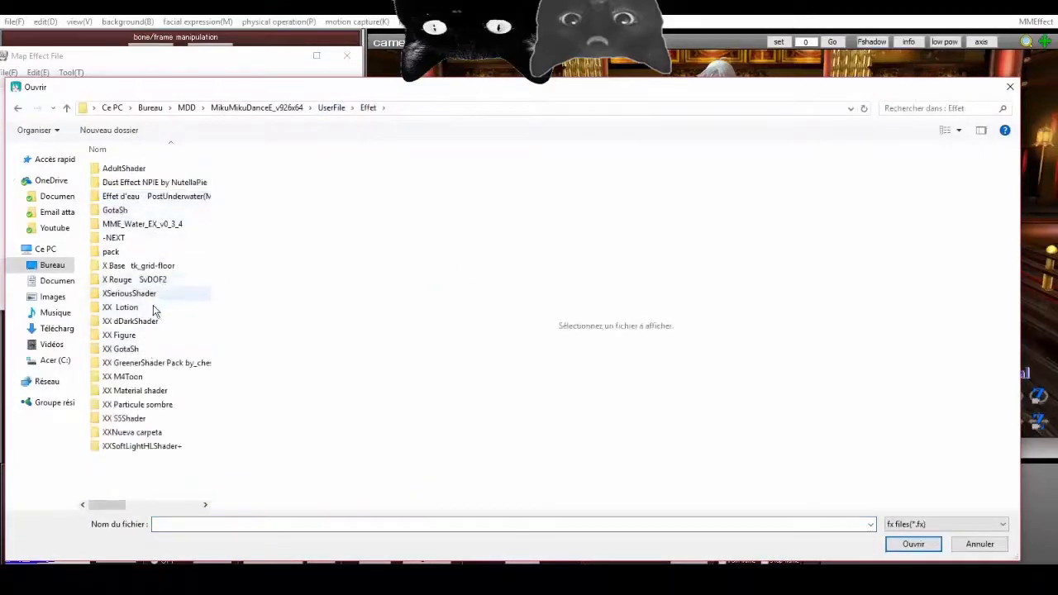
{"action": "double_click", "coordinate": [161, 321]}
{"action": "left_click", "coordinate": [165, 224]}
{"action": "double_click", "coordinate": [162, 225]}
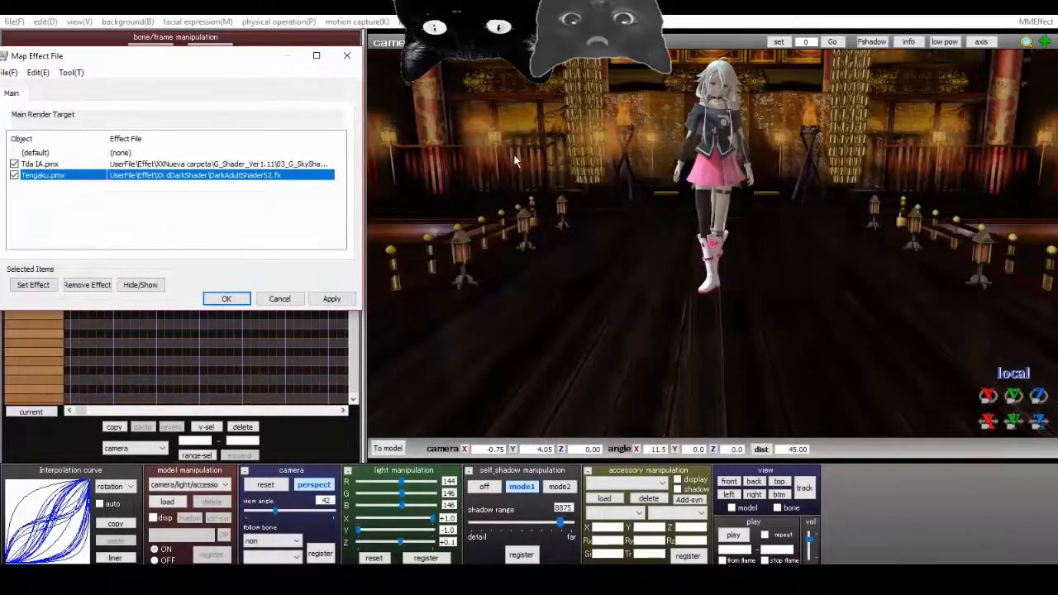
{"action": "right_click_drag", "start_coordinate": [514, 152], "coordinate": [535, 153]}
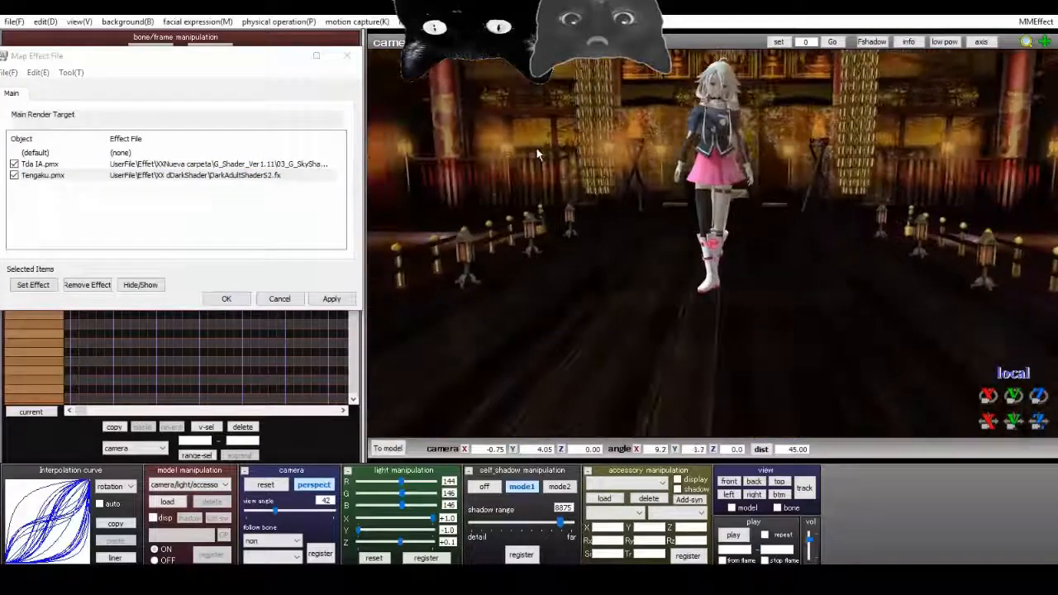
Try to assign HgSAO (2).fx from the HgSAO_v001 folder of NCHLShader2 to Tengaku.pmx.
{"action": "double_click", "coordinate": [234, 177]}
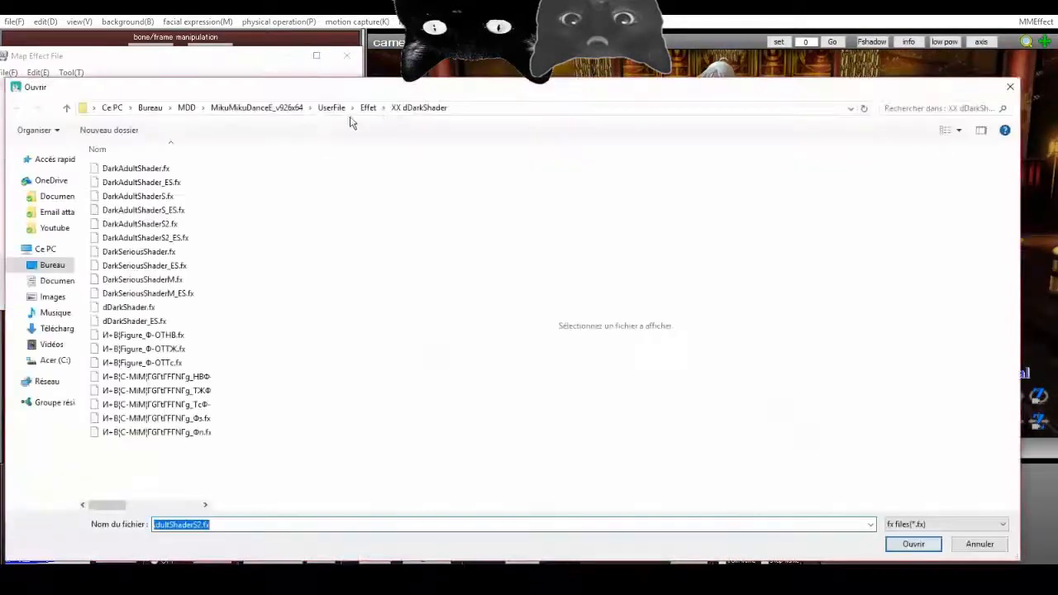
{"action": "left_click", "coordinate": [328, 110]}
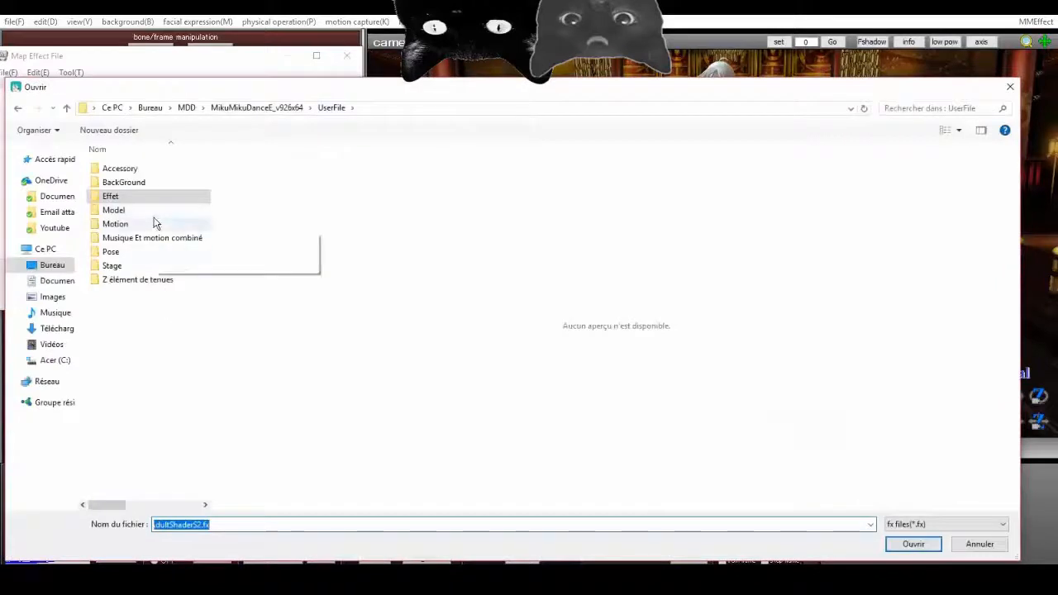
{"action": "double_click", "coordinate": [166, 196]}
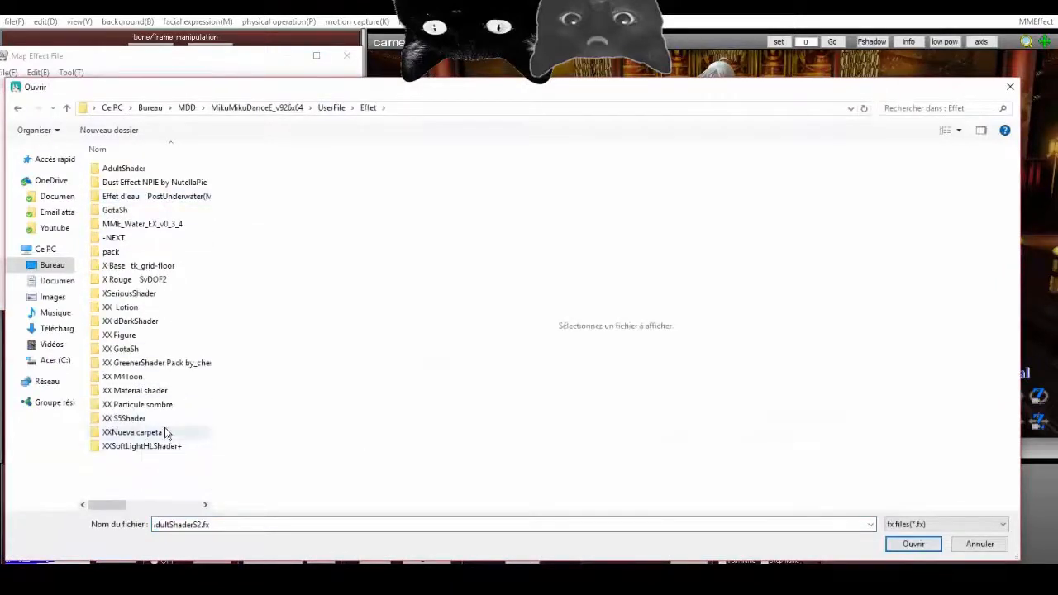
{"action": "double_click", "coordinate": [159, 432]}
{"action": "double_click", "coordinate": [169, 199]}
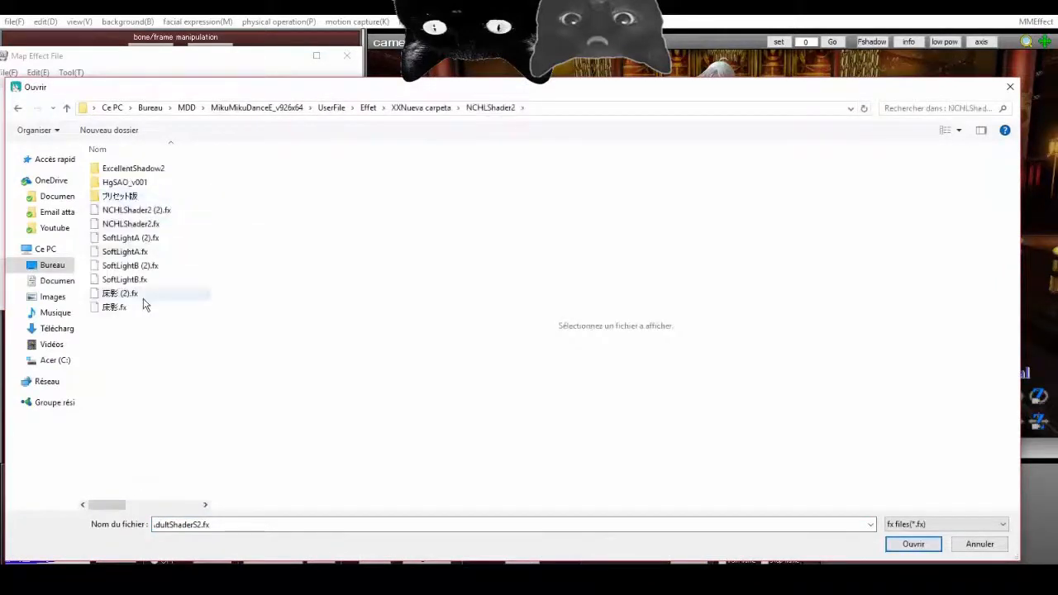
{"action": "double_click", "coordinate": [169, 181]}
{"action": "left_click", "coordinate": [146, 170]}
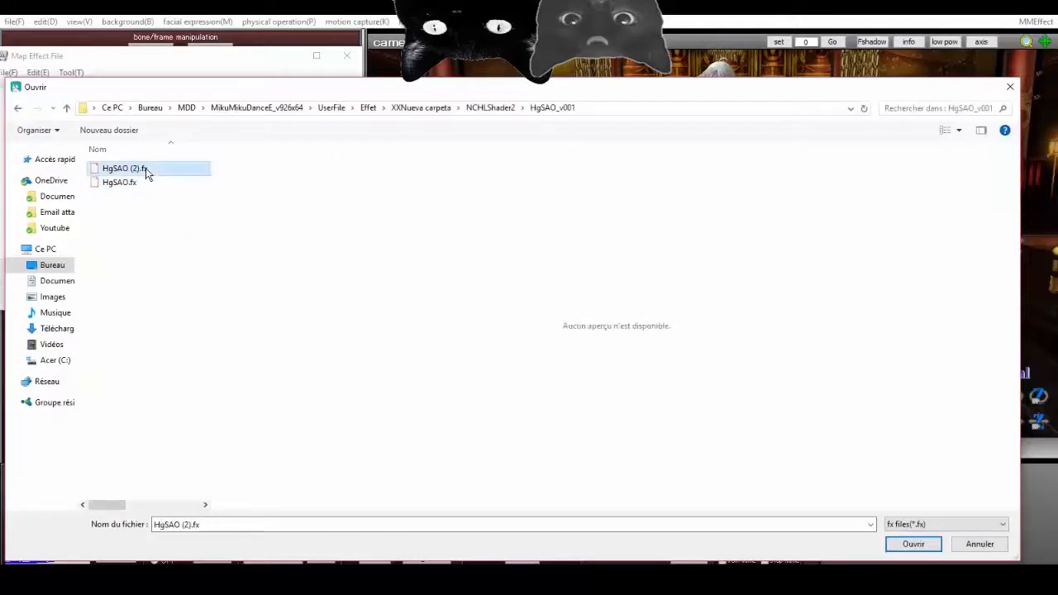
{"action": "double_click", "coordinate": [147, 170]}
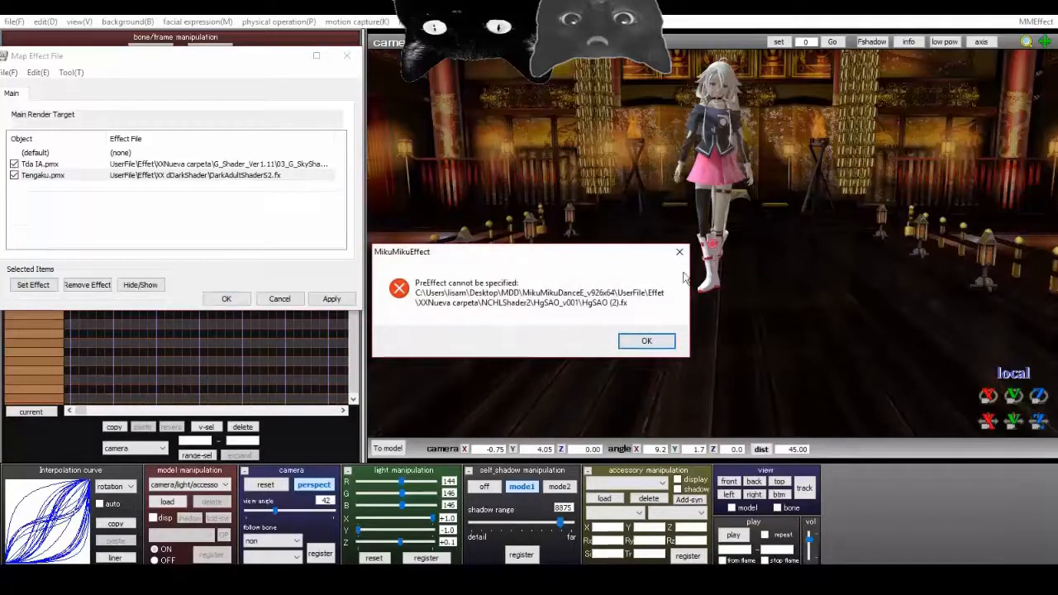
{"action": "left_click", "coordinate": [644, 341]}
Replace the effect on Tengaku.pmx with a shader from the 14_FIRE folder of 01_G_Shader_v1.11 and accept the mapping.
{"action": "double_click", "coordinate": [197, 176]}
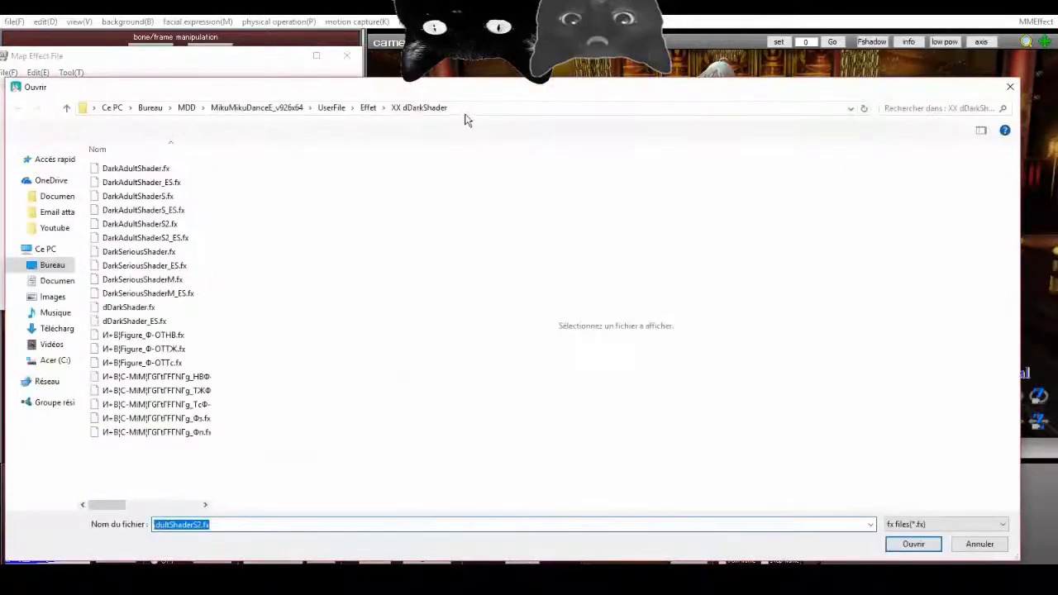
{"action": "left_click", "coordinate": [368, 108]}
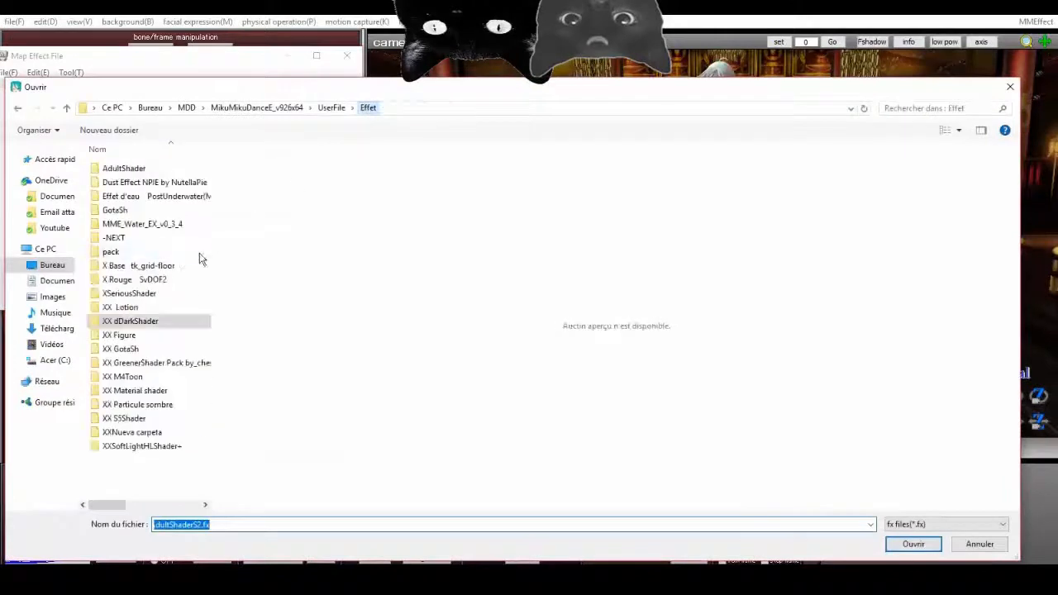
{"action": "double_click", "coordinate": [157, 433]}
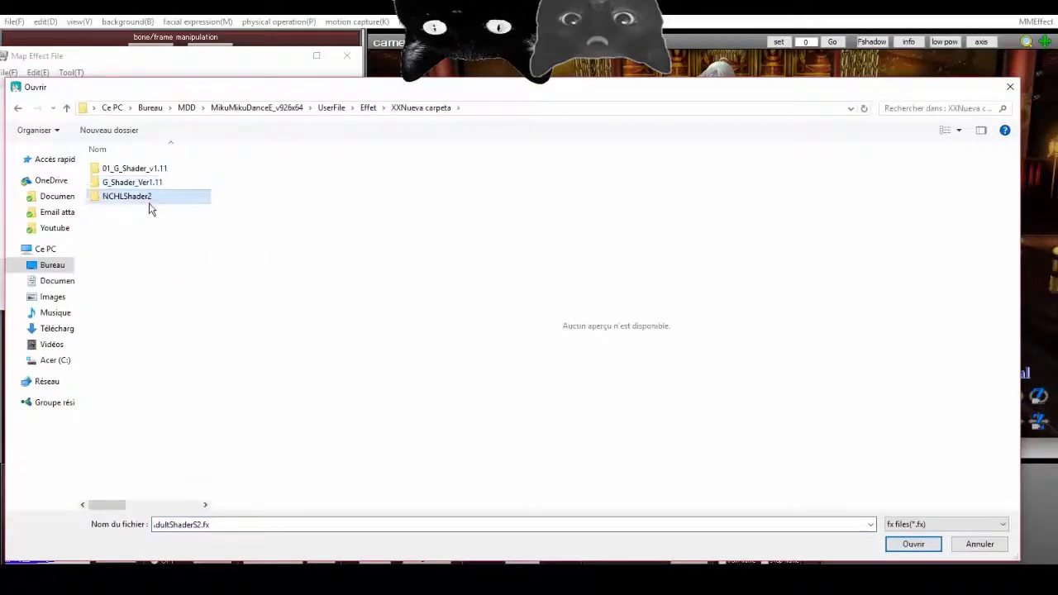
{"action": "double_click", "coordinate": [161, 168]}
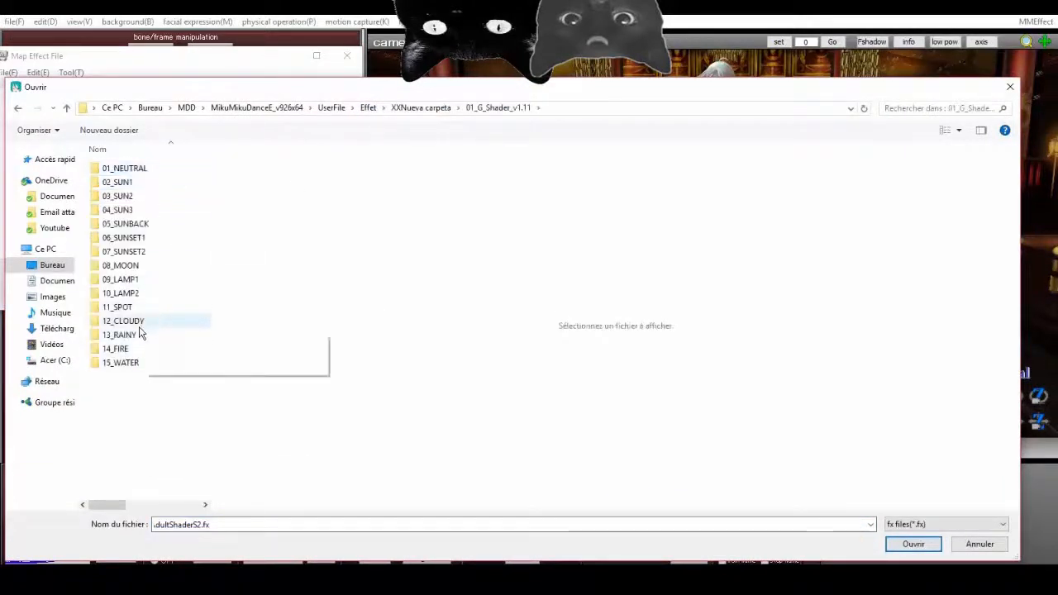
{"action": "double_click", "coordinate": [115, 349]}
{"action": "double_click", "coordinate": [157, 281]}
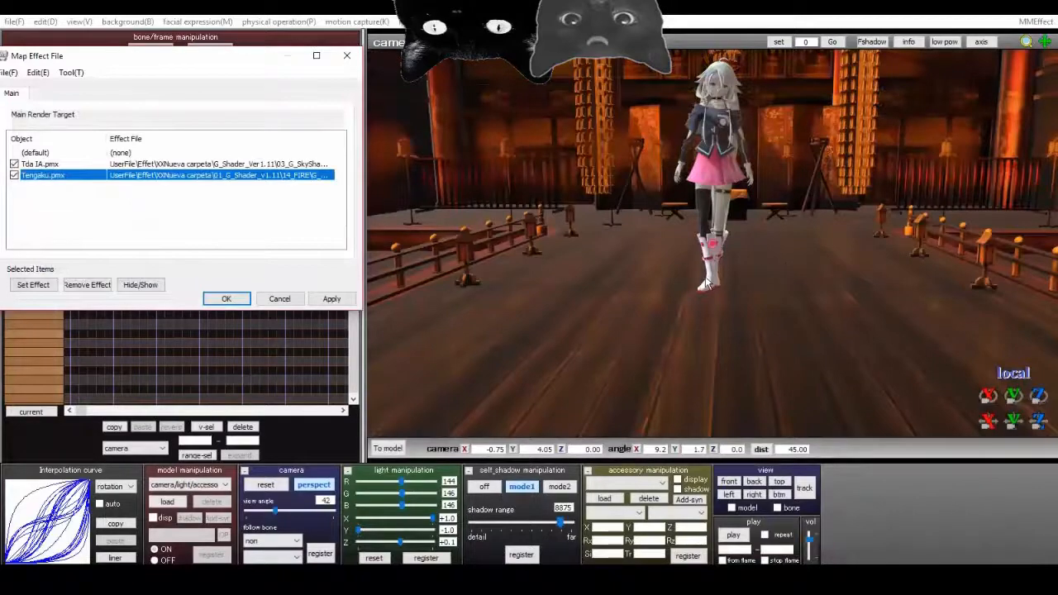
{"action": "left_click", "coordinate": [227, 298]}
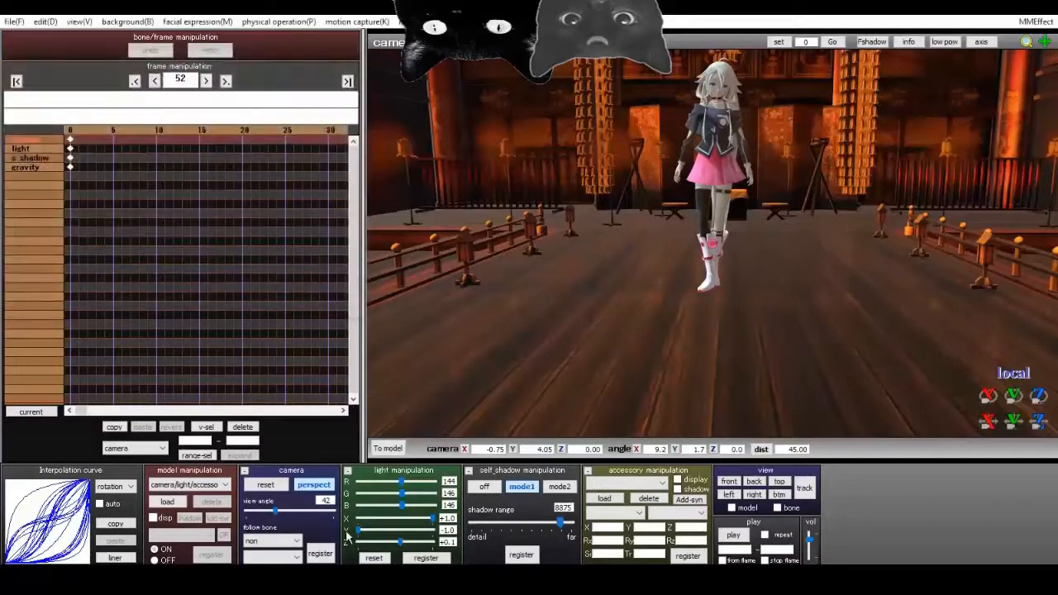
Set the light direction to X +0.8 and Z +1.0, raise the self-shadow range to 9999, and register the light.
{"action": "right_click_drag", "start_coordinate": [857, 225], "coordinate": [780, 263]}
{"action": "scroll", "coordinate": [780, 263], "scroll_direction": "down", "scroll_amount": 14}
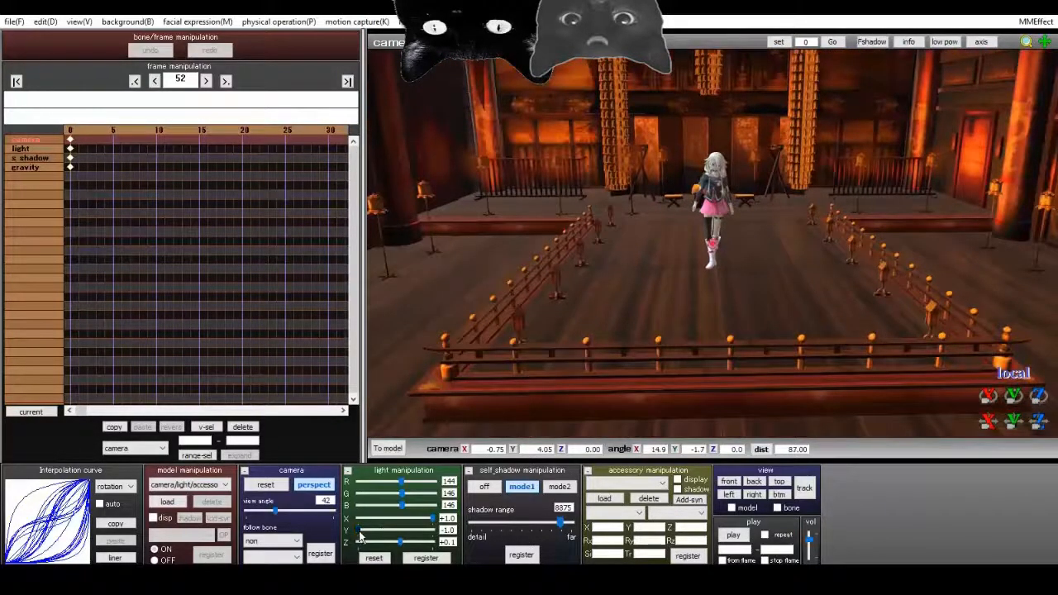
{"action": "left_click_drag", "start_coordinate": [359, 531], "coordinate": [316, 555]}
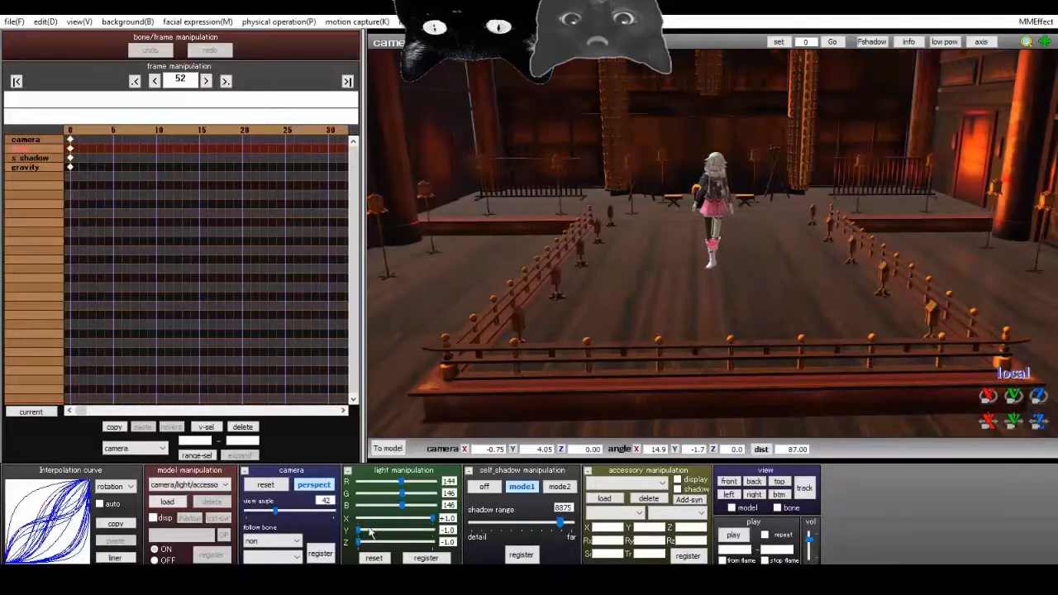
{"action": "left_click_drag", "start_coordinate": [361, 550], "coordinate": [559, 563]}
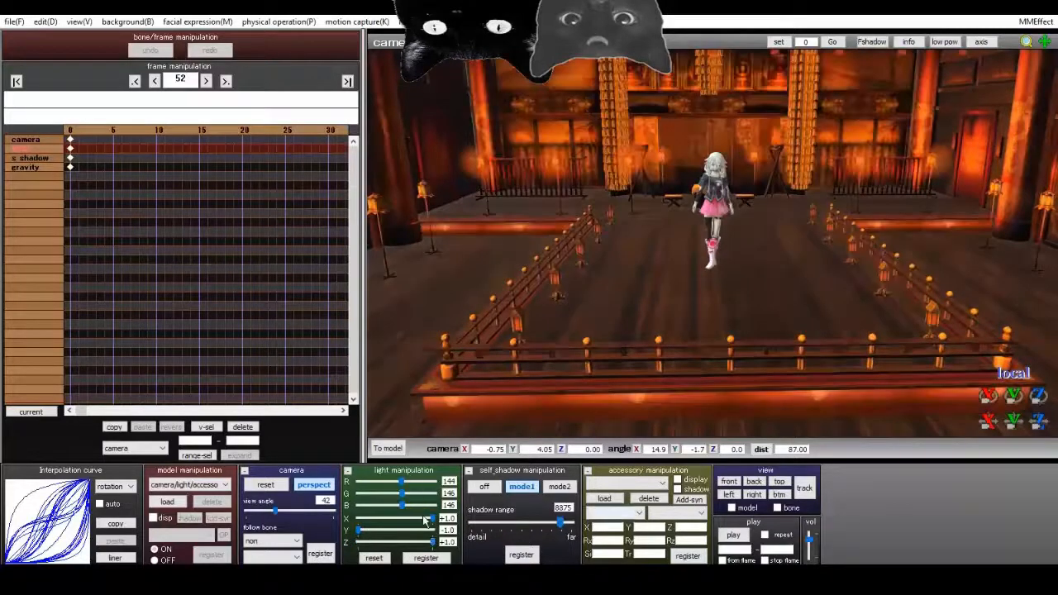
{"action": "mouse_move", "coordinate": [431, 519]}
{"action": "left_mouse_down"}
{"action": "mouse_move", "coordinate": [371, 529]}
{"action": "mouse_move", "coordinate": [428, 537]}
{"action": "left_mouse_up"}
{"action": "left_click_drag", "start_coordinate": [570, 526], "coordinate": [573, 552]}
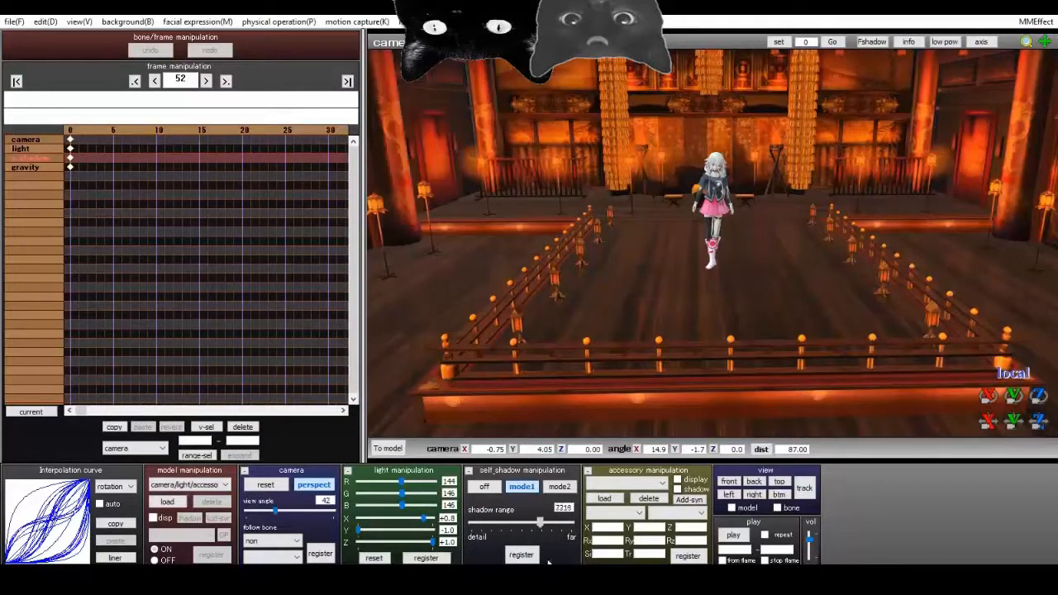
{"action": "left_click", "coordinate": [426, 558]}
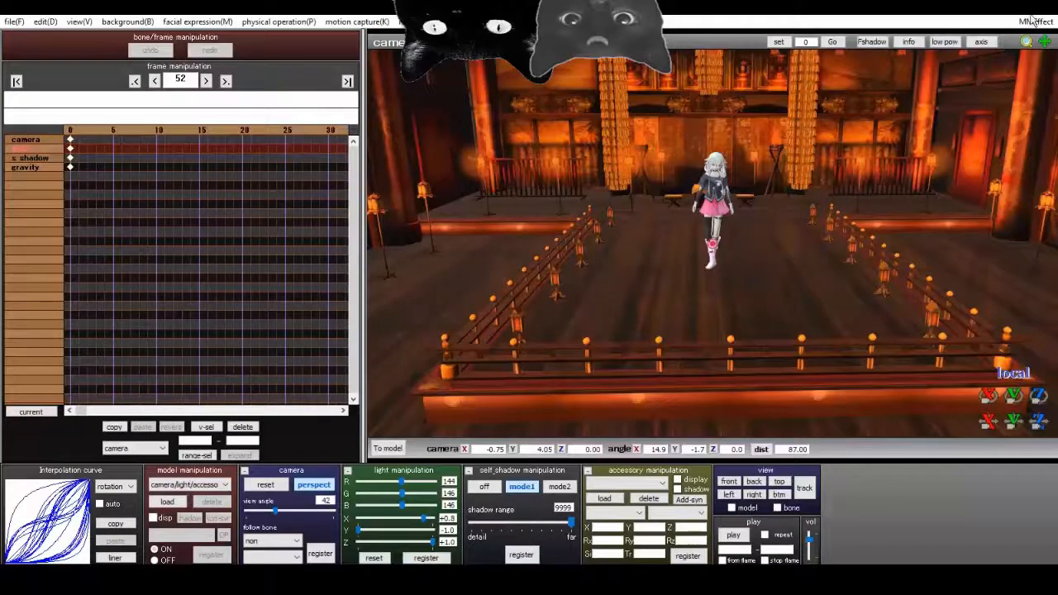
Review the effect files mapped to Tda IA.pmx and Tengaku.pmx.
{"action": "left_click", "coordinate": [1033, 18]}
{"action": "left_click", "coordinate": [909, 35]}
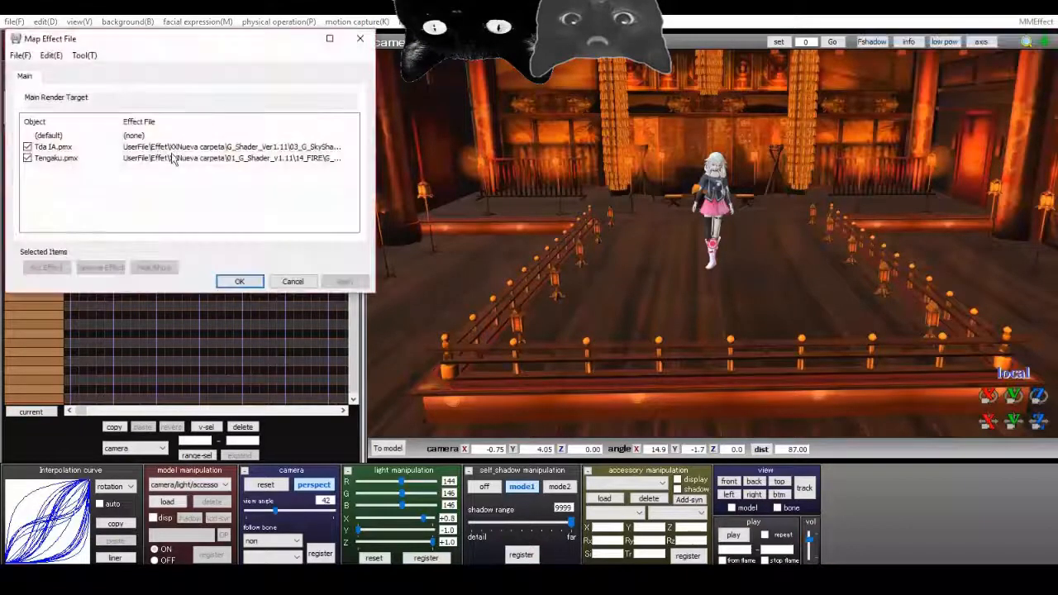
{"action": "left_click", "coordinate": [239, 282]}
Compare the light direction Y at -1.0 and +1.0, keep +1.0, and register the light and self-shadow settings.
{"action": "left_click_drag", "start_coordinate": [361, 533], "coordinate": [450, 556]}
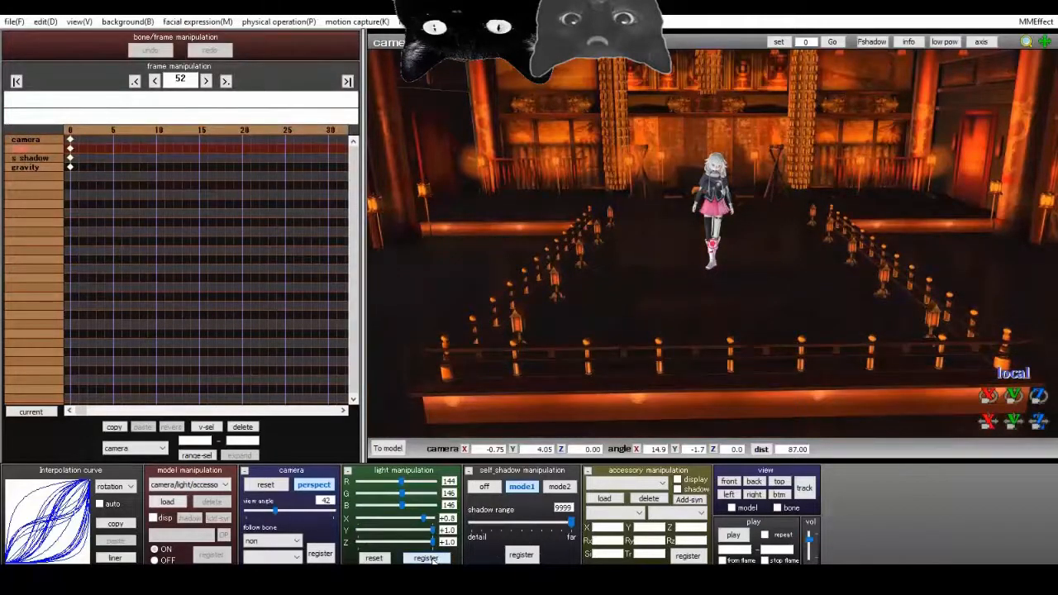
{"action": "left_click", "coordinate": [516, 556]}
{"action": "left_click_drag", "start_coordinate": [431, 532], "coordinate": [299, 530]}
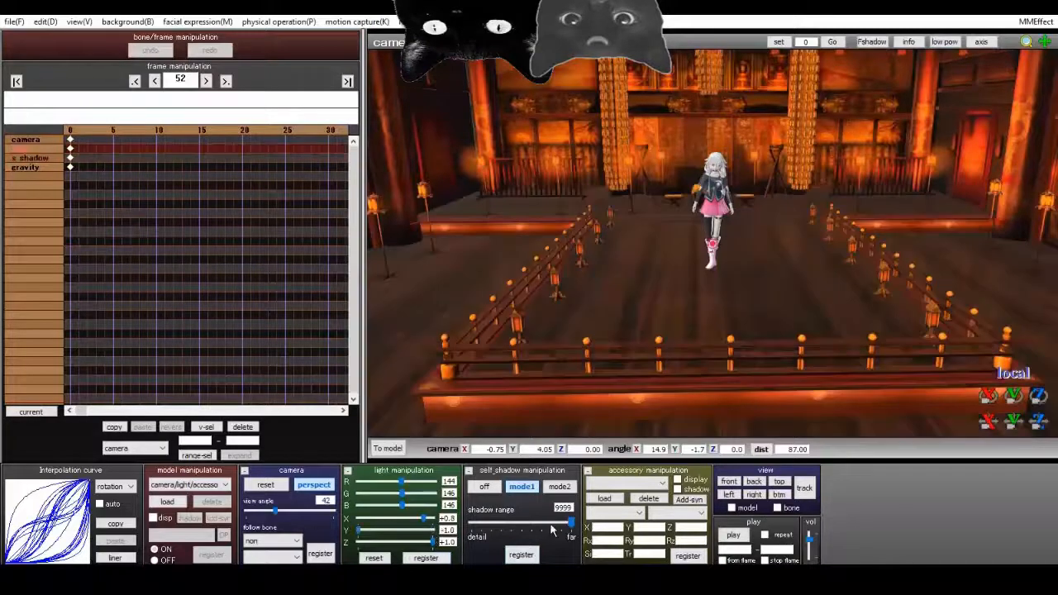
{"action": "left_click_drag", "start_coordinate": [570, 524], "coordinate": [927, 552]}
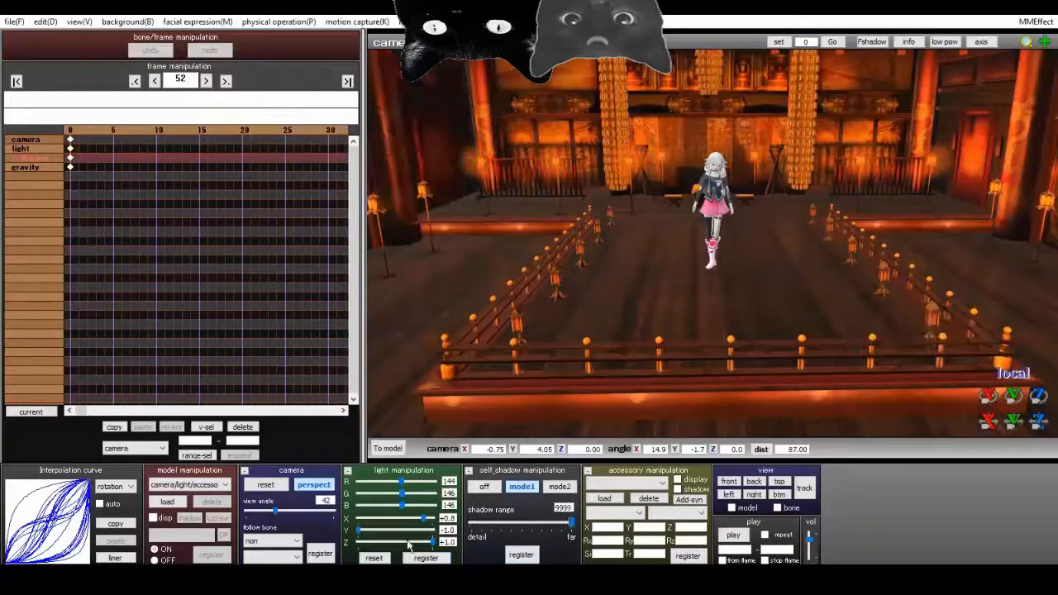
{"action": "left_click_drag", "start_coordinate": [369, 534], "coordinate": [503, 540]}
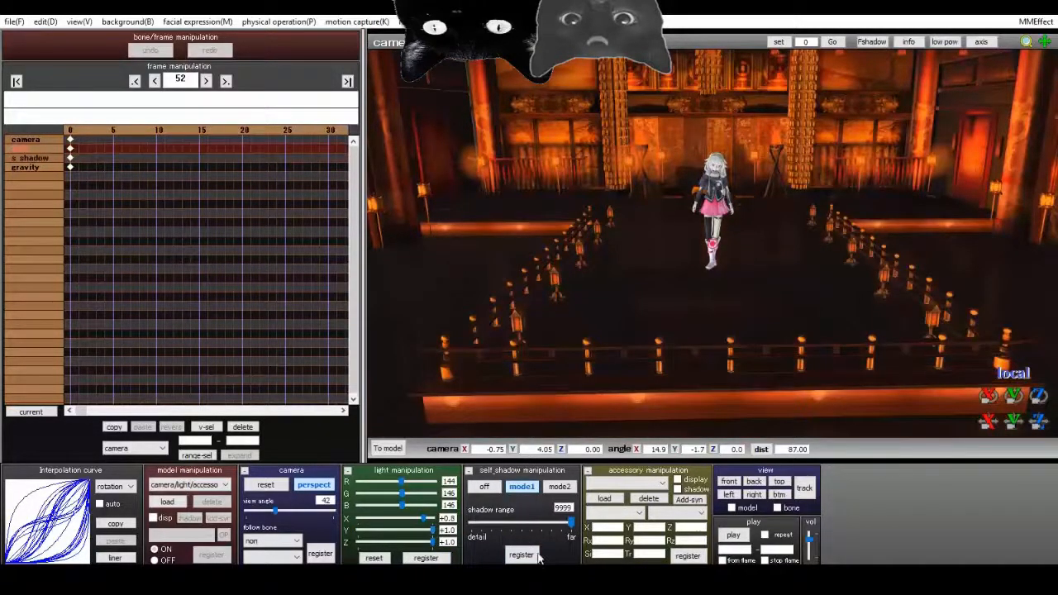
{"action": "left_click", "coordinate": [519, 556]}
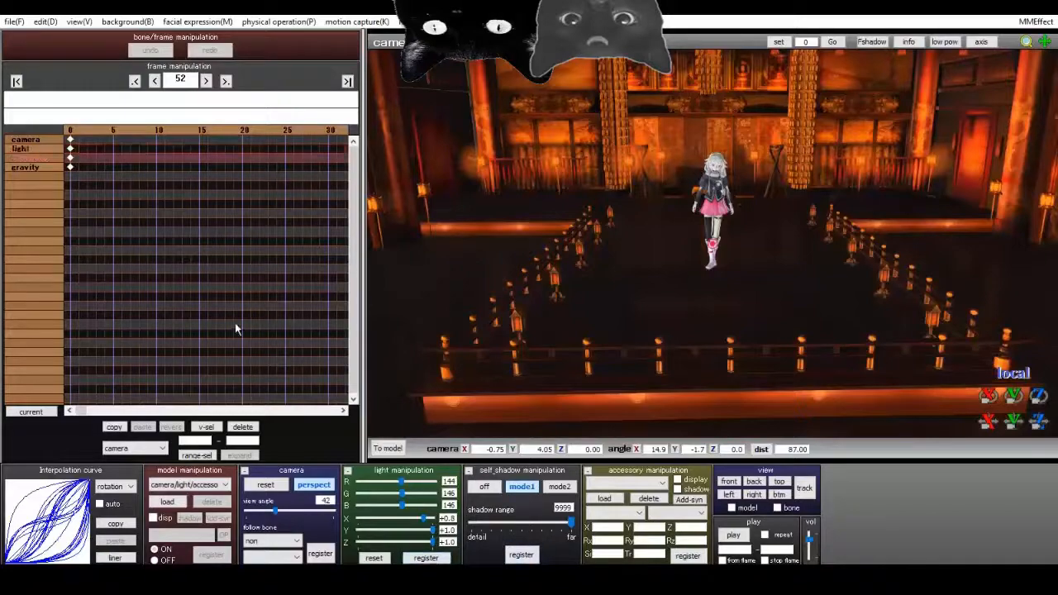
Play the animation briefly, stop it, and inspect the lit model and stage.
{"action": "left_click", "coordinate": [734, 536]}
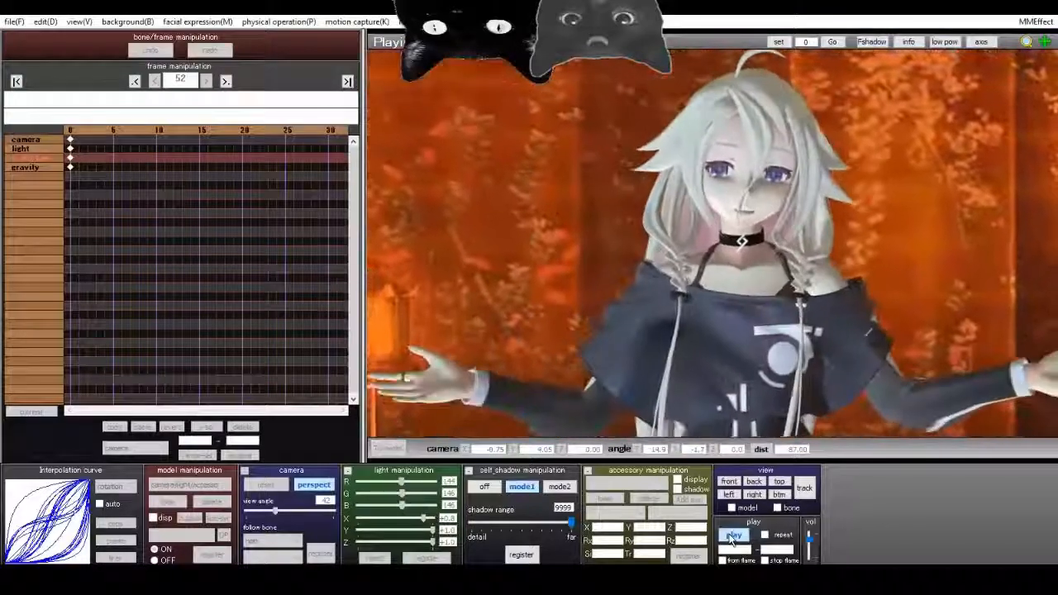
{"action": "left_click", "coordinate": [732, 536]}
{"action": "scroll", "coordinate": [629, 347], "scroll_direction": "up", "scroll_amount": 8}
{"action": "right_click_drag", "start_coordinate": [639, 231], "coordinate": [669, 259]}
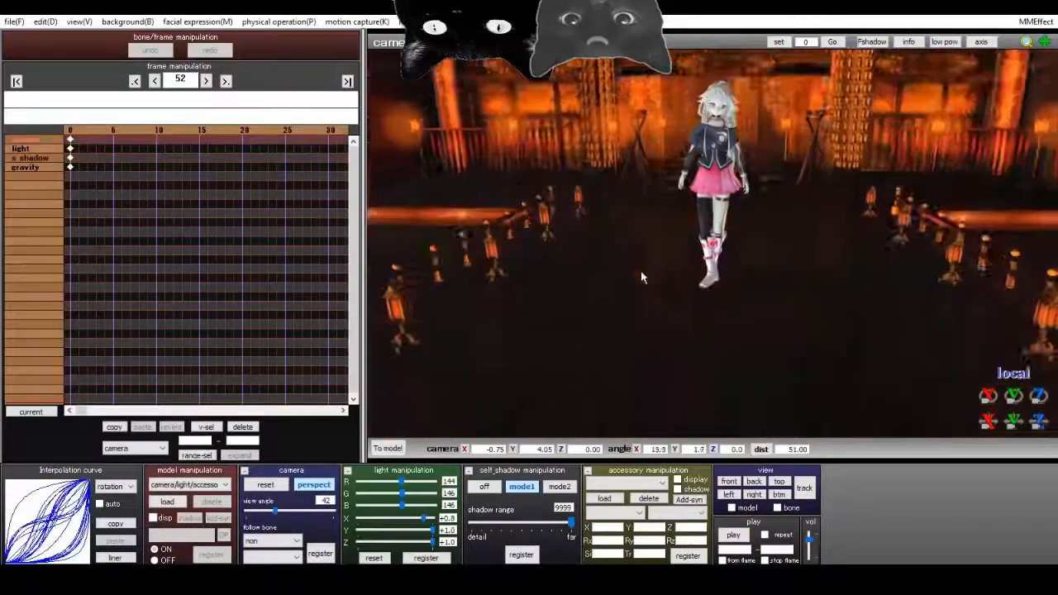
{"action": "scroll", "coordinate": [645, 261], "scroll_direction": "down", "scroll_amount": 4}
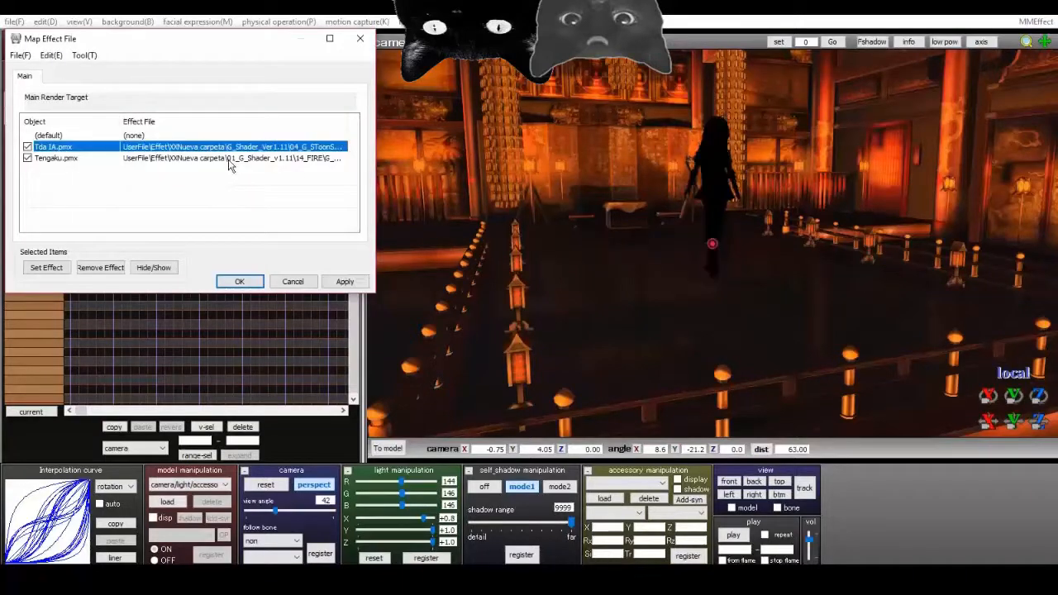
Try a G_SToon shader from G_Shader_Ver1.11 on Tda IA.pmx.
{"action": "double_click", "coordinate": [250, 149]}
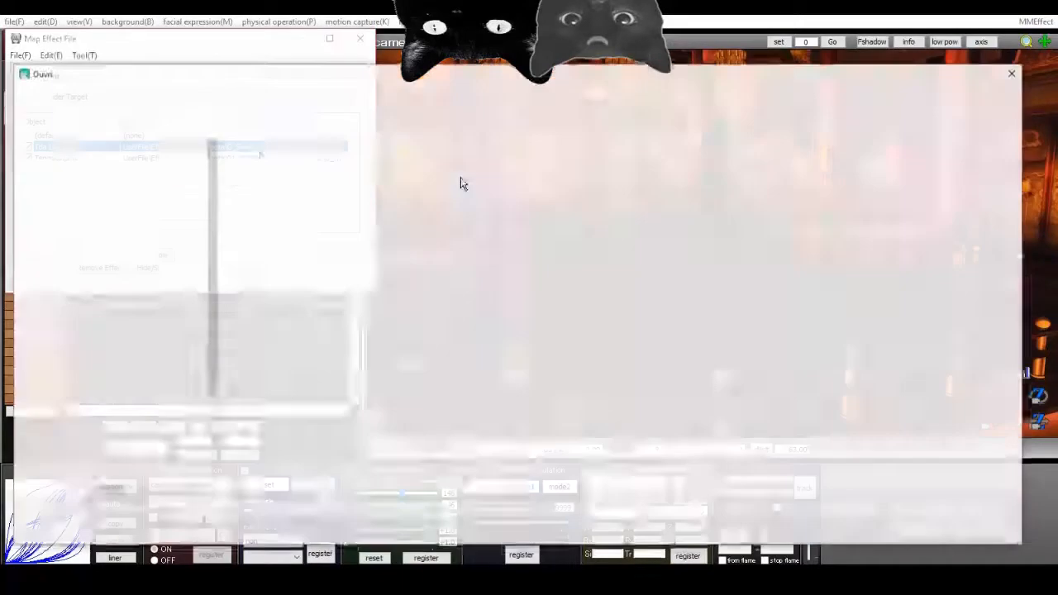
{"action": "left_click", "coordinate": [521, 94]}
{"action": "double_click", "coordinate": [184, 156]}
{"action": "double_click", "coordinate": [161, 184]}
{"action": "double_click", "coordinate": [162, 223]}
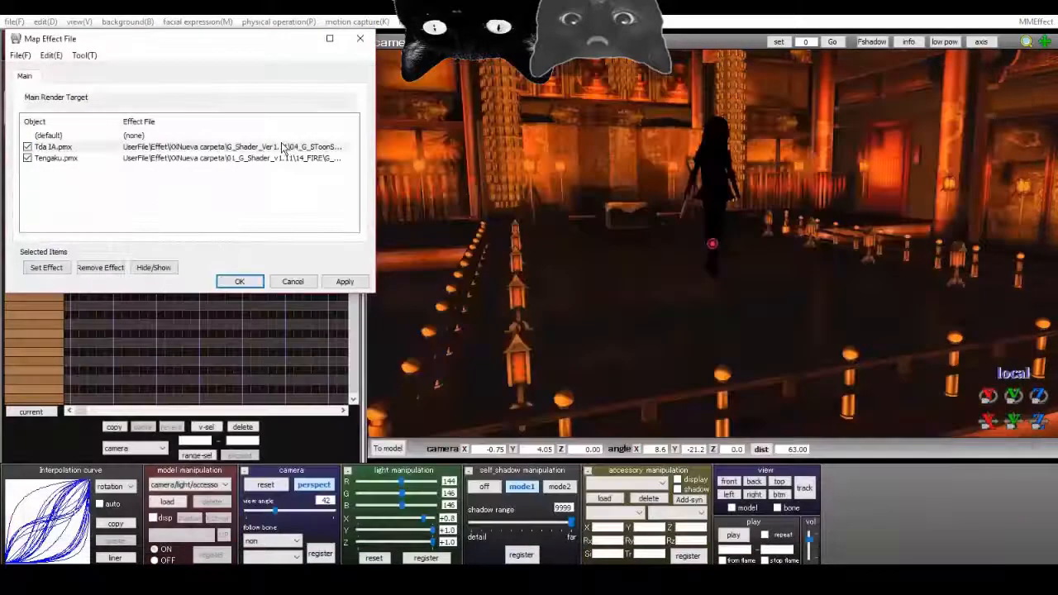
Assign G_Shader_Ver1.11 effects, a 02_G_Toon shader to Tda IA.pmx and a 03_G_Sky shader to Tengaku.pmx, and accept the mapping.
{"action": "left_click", "coordinate": [282, 146]}
{"action": "double_click", "coordinate": [276, 157]}
{"action": "left_click", "coordinate": [426, 93]}
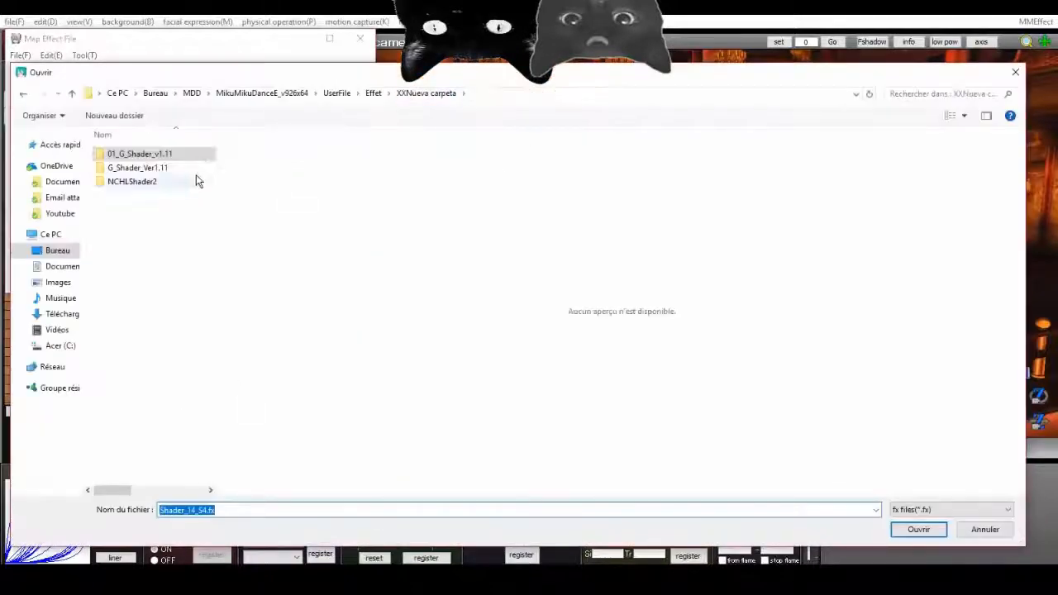
{"action": "double_click", "coordinate": [190, 169]}
{"action": "double_click", "coordinate": [190, 168]}
{"action": "double_click", "coordinate": [173, 195]}
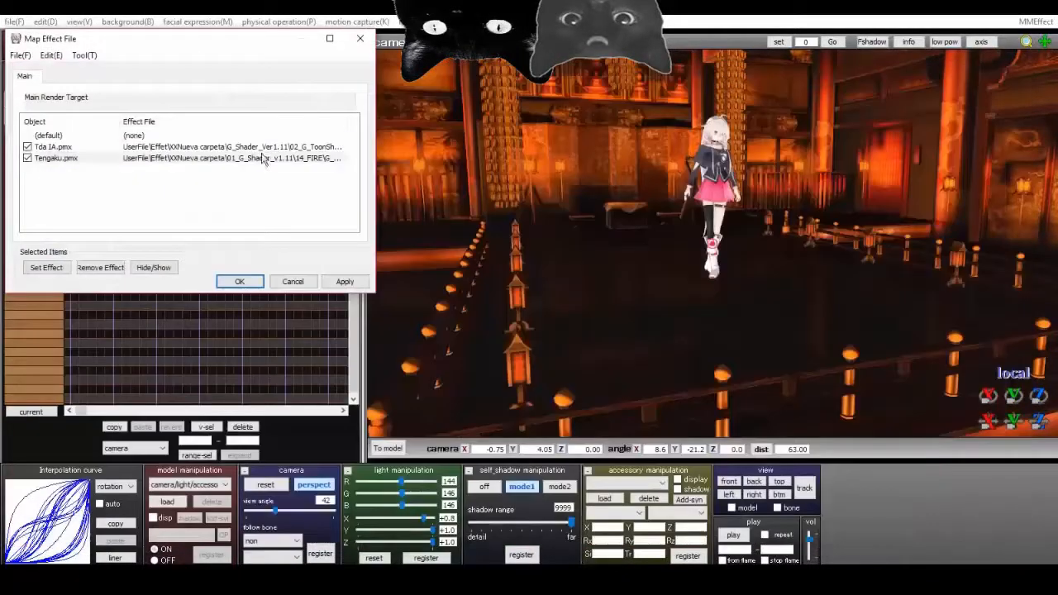
{"action": "left_click", "coordinate": [263, 159]}
{"action": "left_click", "coordinate": [239, 282]}
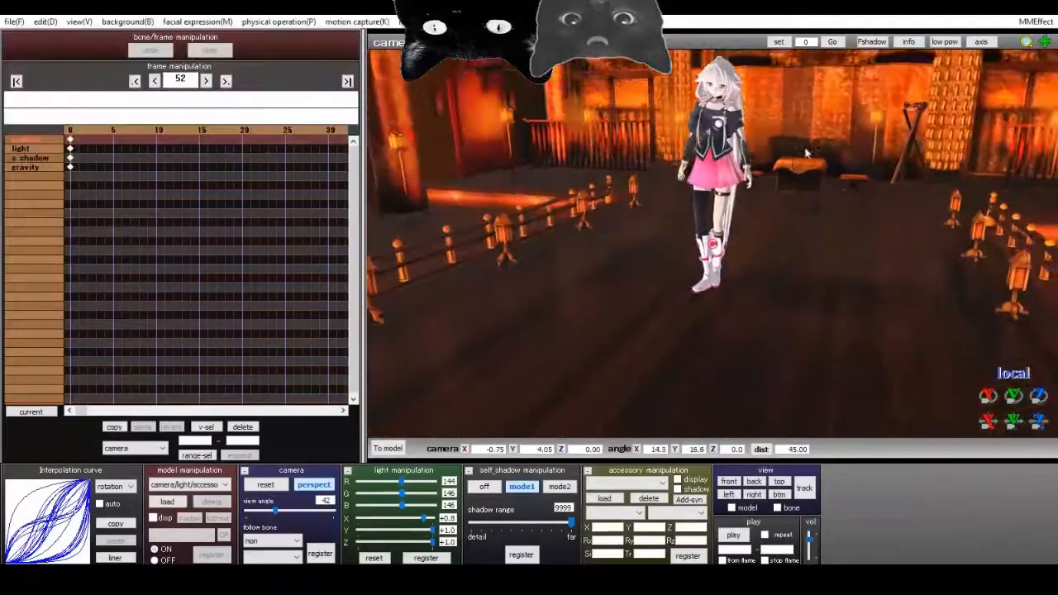
Replace the effect on Tda IA.pmx with Lotion.fx from the XX Lotion folder and accept the mapping.
{"action": "left_click", "coordinate": [1036, 20]}
{"action": "left_click", "coordinate": [989, 39]}
{"action": "double_click", "coordinate": [264, 146]}
{"action": "left_click", "coordinate": [343, 93]}
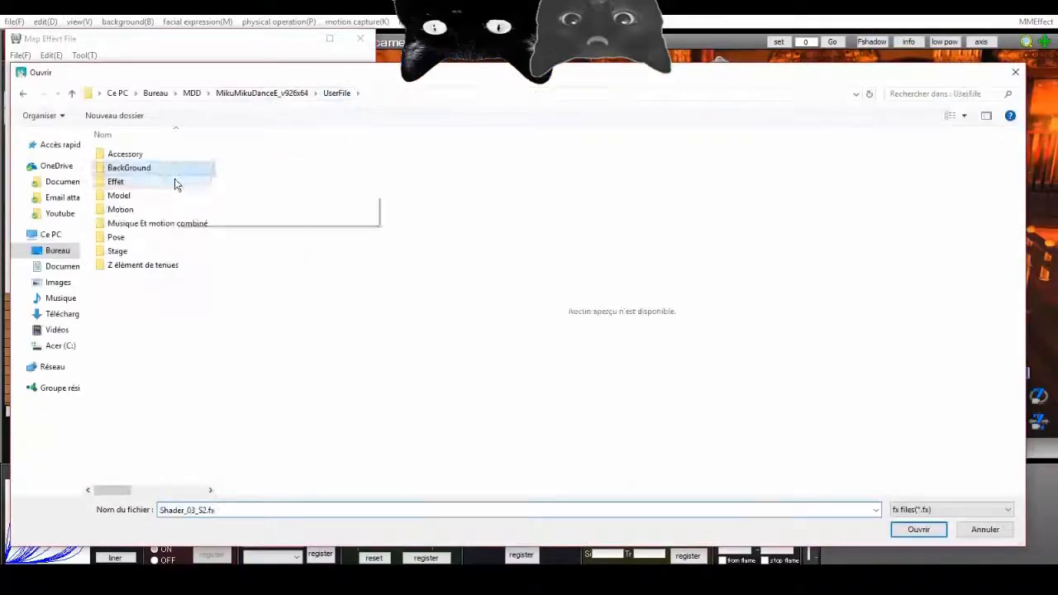
{"action": "double_click", "coordinate": [176, 181]}
{"action": "double_click", "coordinate": [125, 293]}
{"action": "double_click", "coordinate": [132, 188]}
{"action": "left_click", "coordinate": [275, 148]}
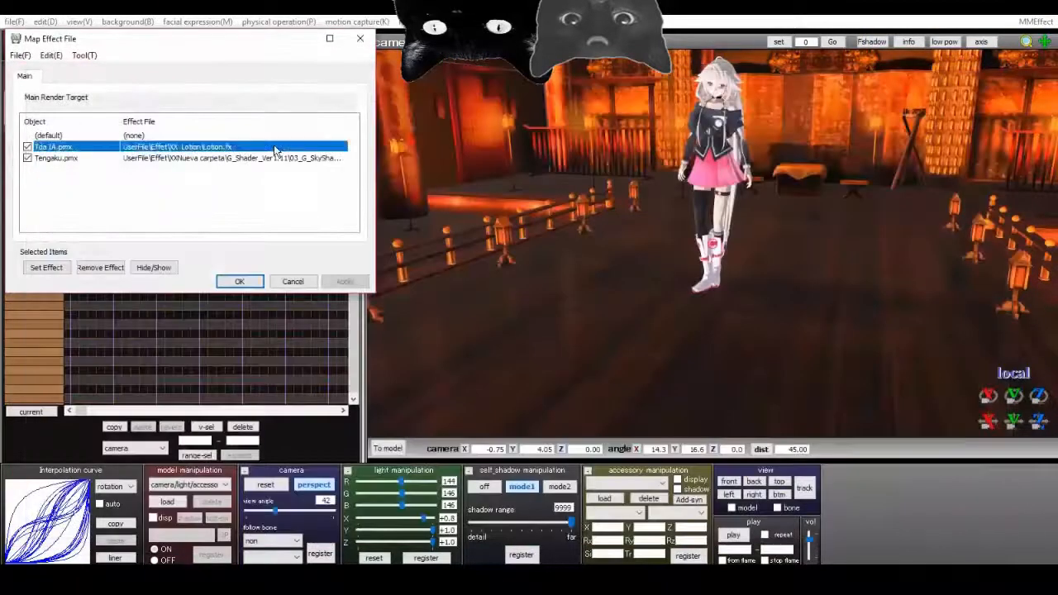
{"action": "left_click", "coordinate": [239, 281]}
Set the light direction to X -1.0, Y -1.0, Z +1.0 and the self-shadow range to 8873, and register the light.
{"action": "right_click_drag", "start_coordinate": [554, 234], "coordinate": [871, 174]}
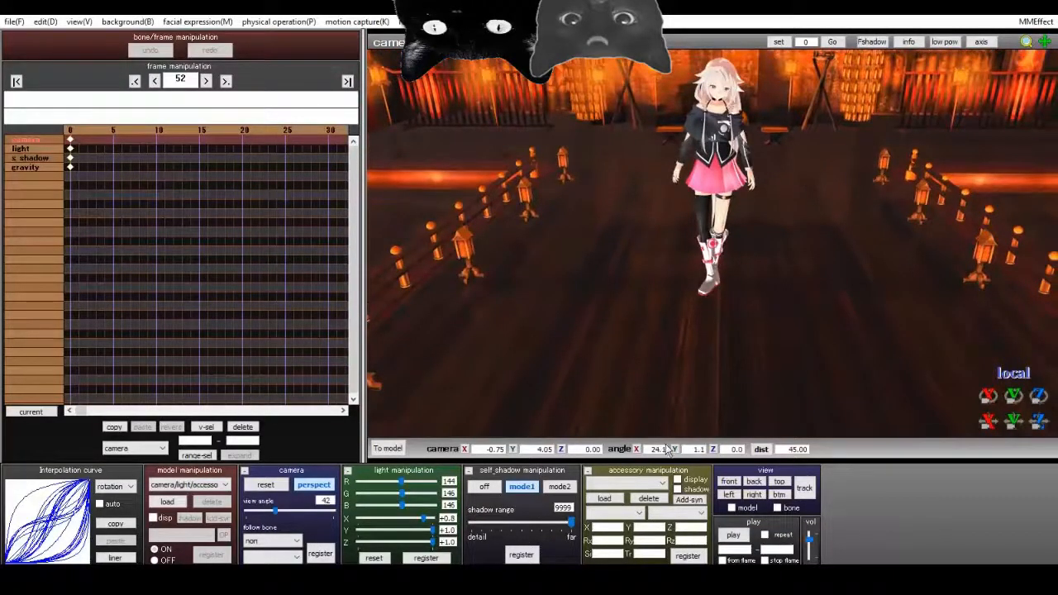
{"action": "left_click_drag", "start_coordinate": [431, 531], "coordinate": [357, 531]}
{"action": "left_click_drag", "start_coordinate": [419, 523], "coordinate": [348, 530]}
{"action": "left_click_drag", "start_coordinate": [432, 541], "coordinate": [558, 532]}
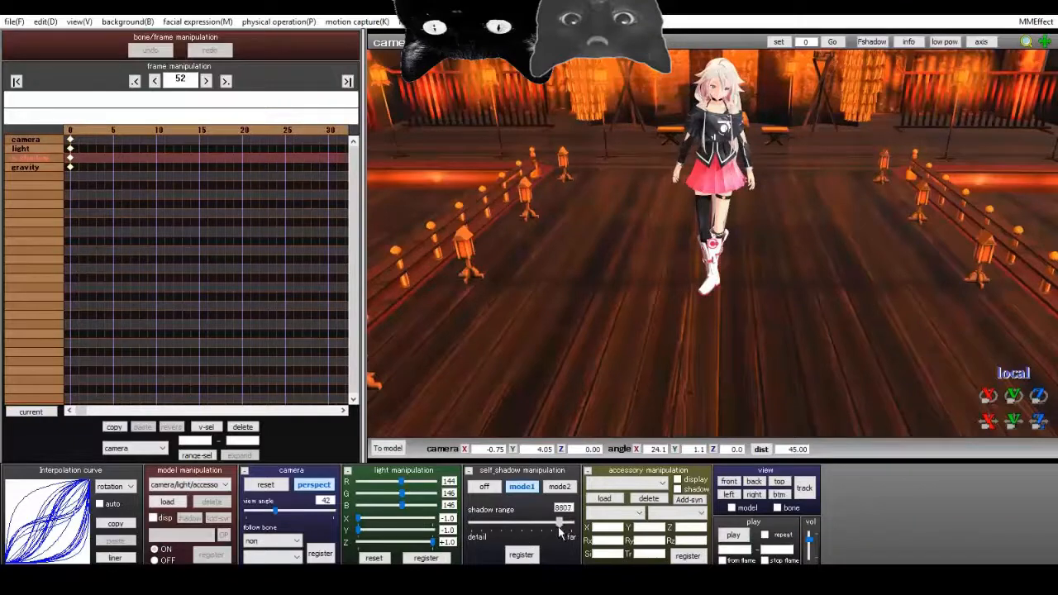
{"action": "left_click", "coordinate": [426, 559]}
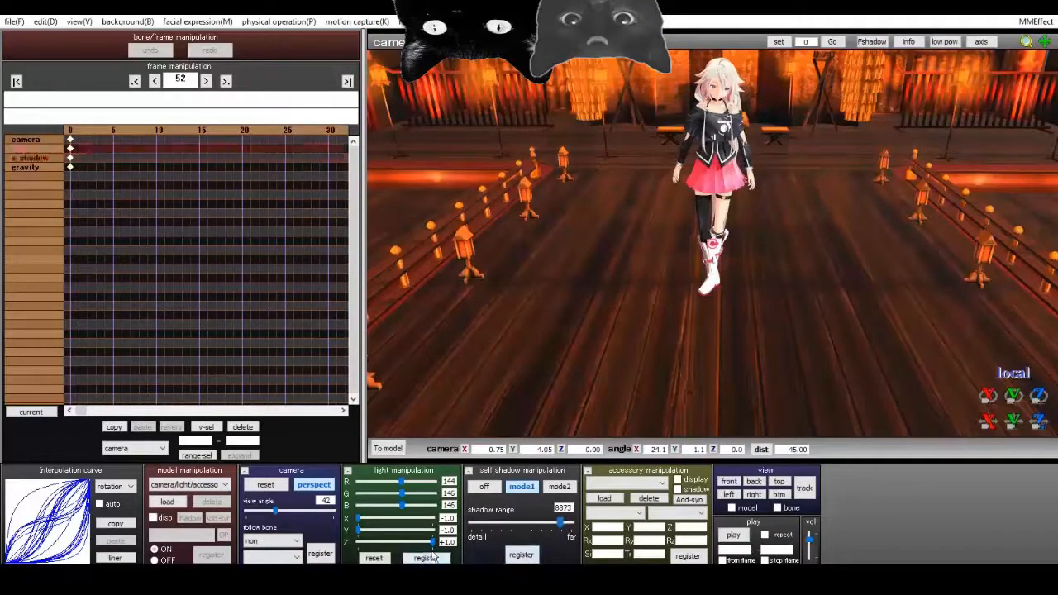
Inspect the shaded model and stage up close, from above and from the front.
{"action": "scroll", "coordinate": [760, 94], "scroll_direction": "up", "scroll_amount": 9}
{"action": "right_click_drag", "start_coordinate": [814, 101], "coordinate": [808, 75]}
{"action": "scroll", "coordinate": [812, 125], "scroll_direction": "down", "scroll_amount": 5}
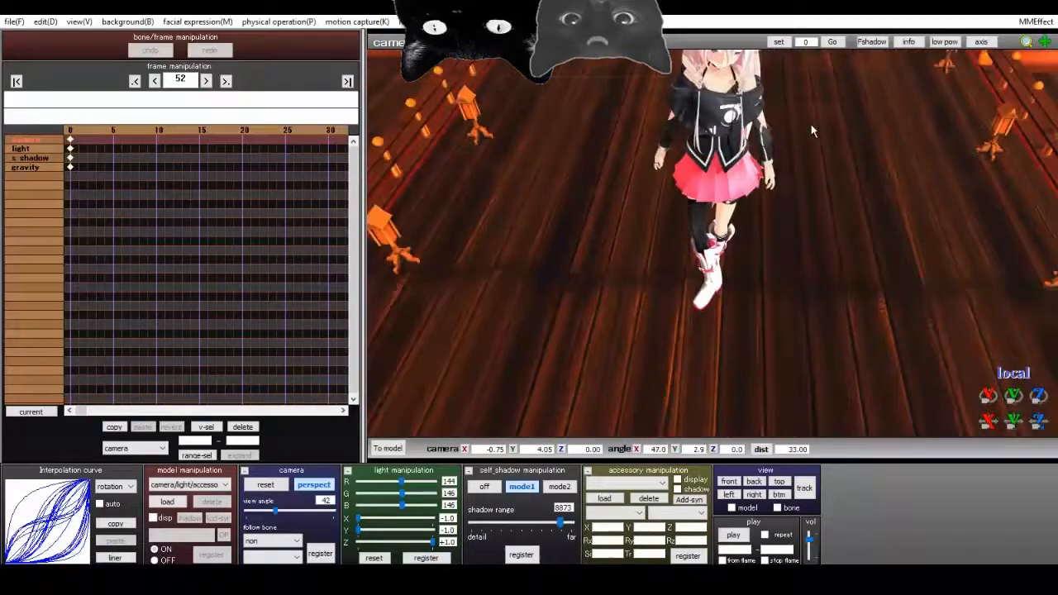
{"action": "scroll", "coordinate": [811, 124], "scroll_direction": "down", "scroll_amount": 4}
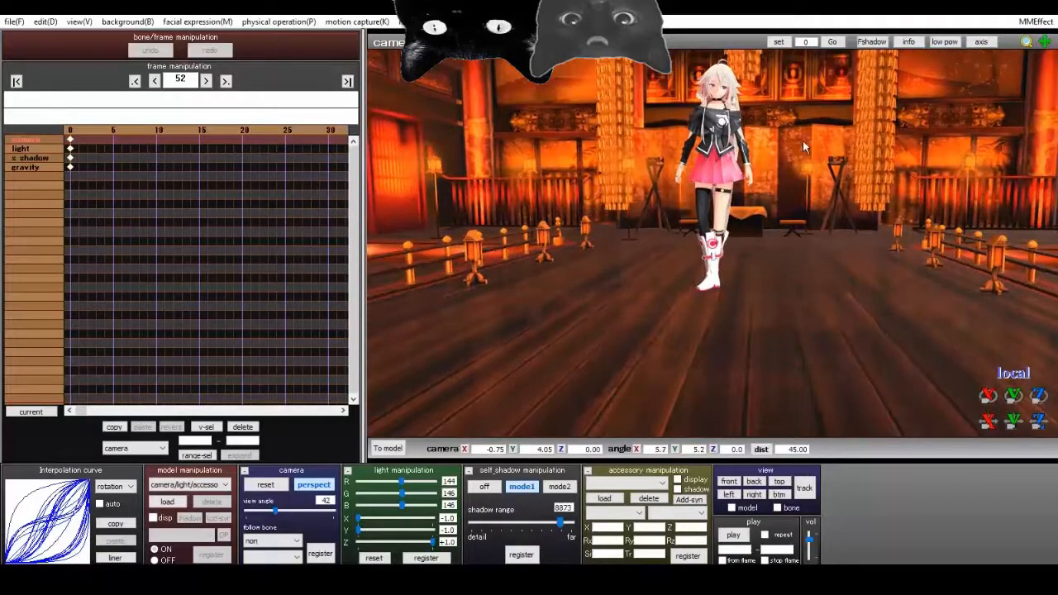
{"action": "mouse_move", "coordinate": [803, 140]}
{"action": "right_mouse_down"}
{"action": "mouse_move", "coordinate": [761, 142]}
{"action": "mouse_move", "coordinate": [783, 159]}
{"action": "mouse_move", "coordinate": [805, 142]}
{"action": "right_mouse_up"}
{"action": "scroll", "coordinate": [785, 160], "scroll_direction": "up", "scroll_amount": 4}
{"action": "scroll", "coordinate": [785, 161], "scroll_direction": "down", "scroll_amount": 4}
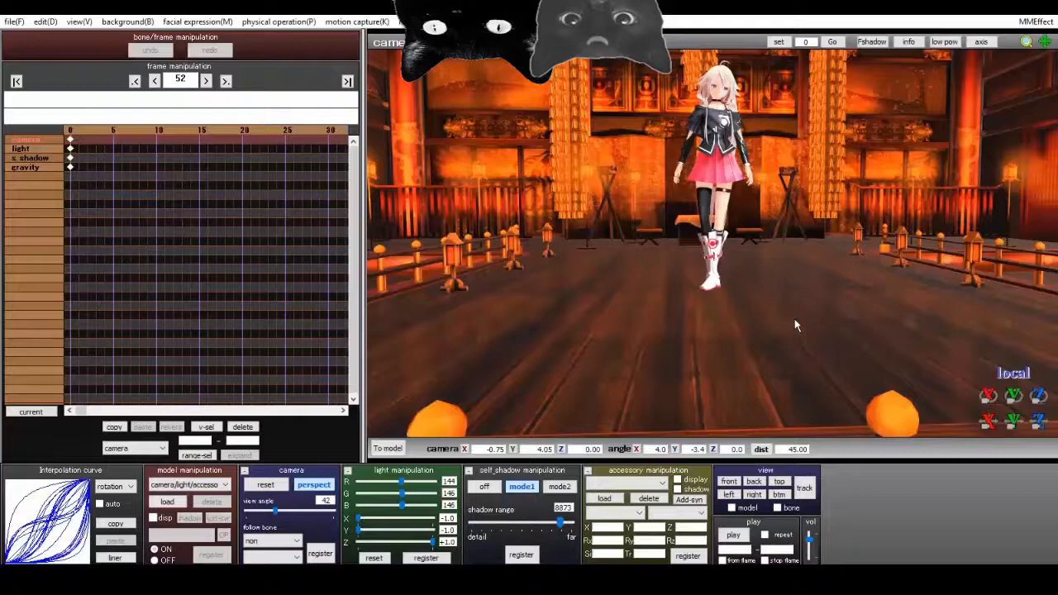
Load the Sakura.x accessory from the blue rose petals folder in UserFile > Accessory.
{"action": "left_click", "coordinate": [608, 501]}
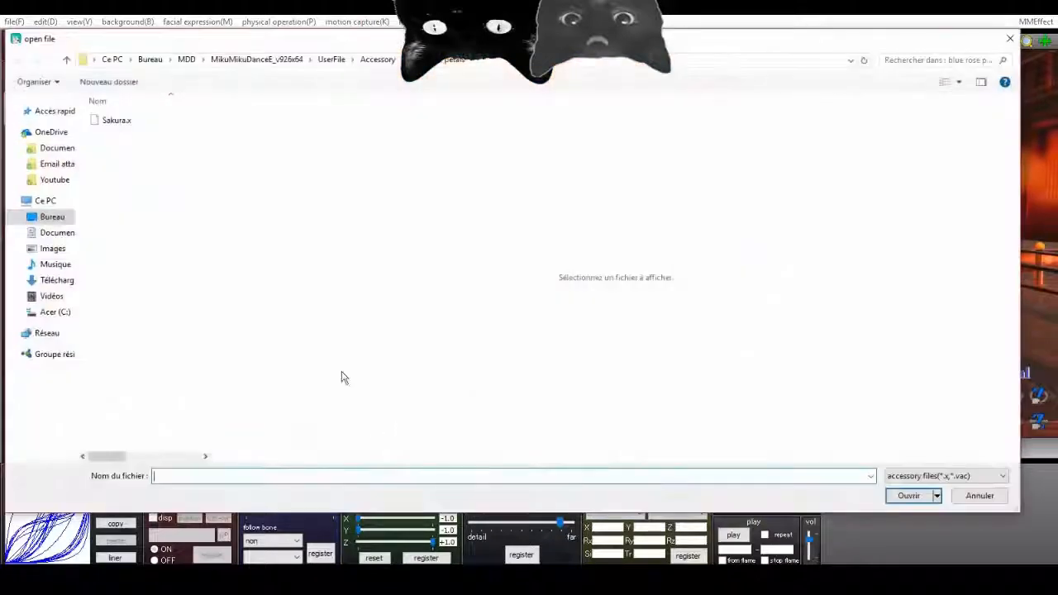
{"action": "left_click", "coordinate": [377, 60]}
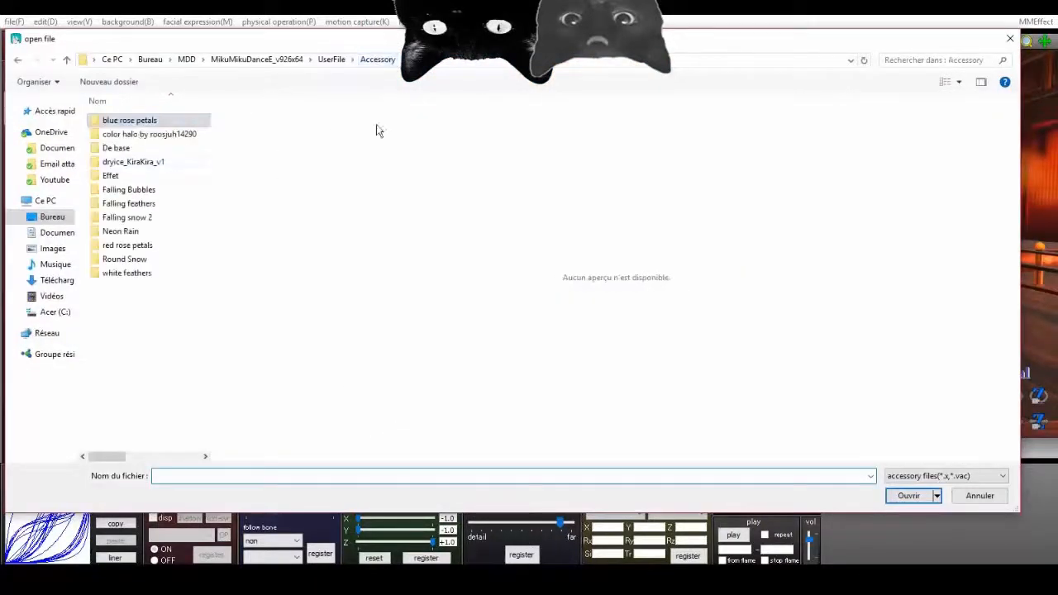
{"action": "left_click", "coordinate": [331, 62]}
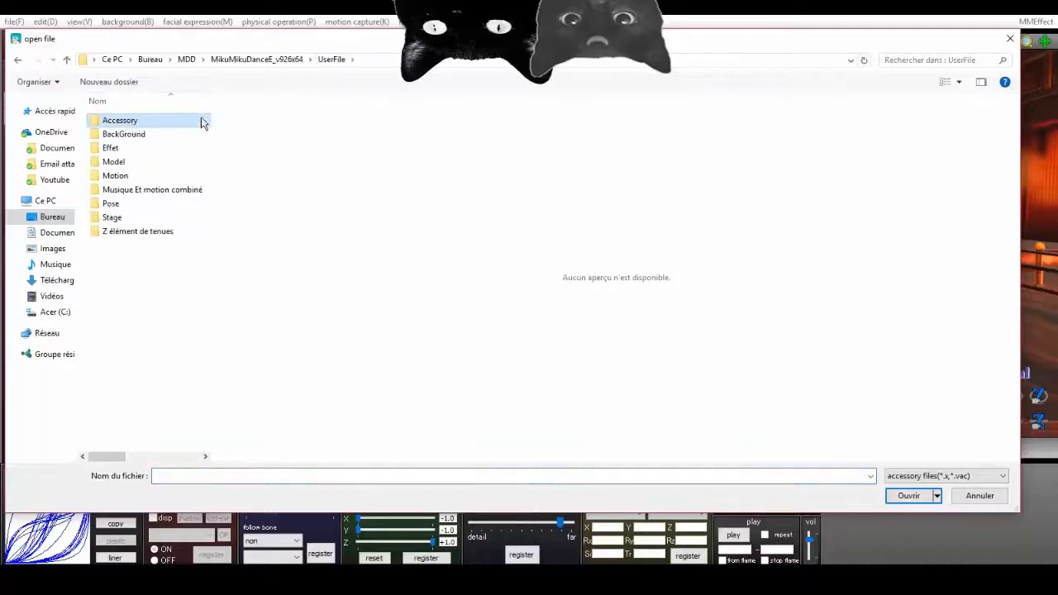
{"action": "double_click", "coordinate": [151, 127]}
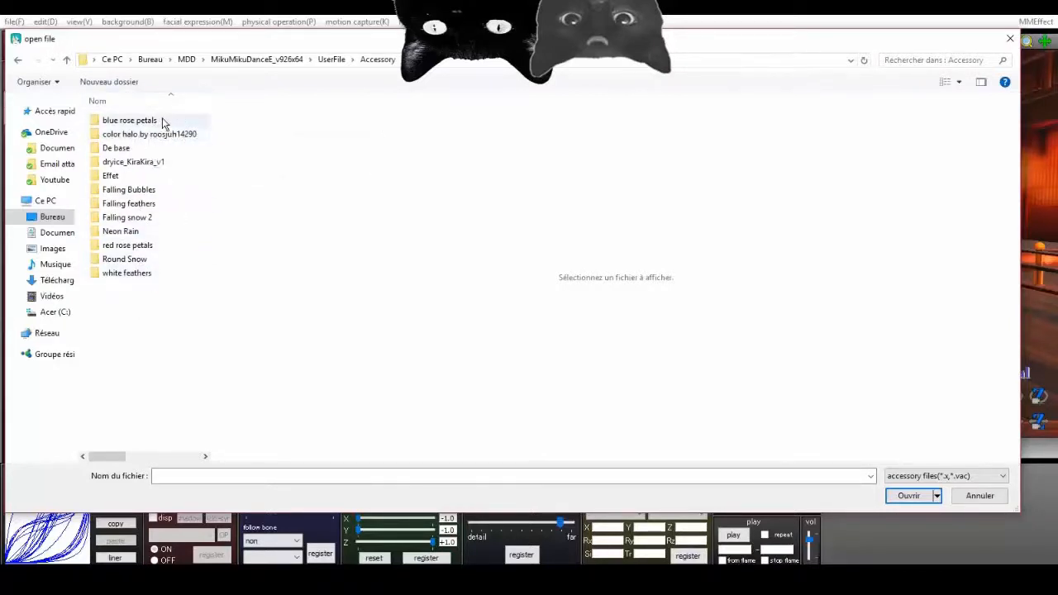
{"action": "double_click", "coordinate": [162, 123]}
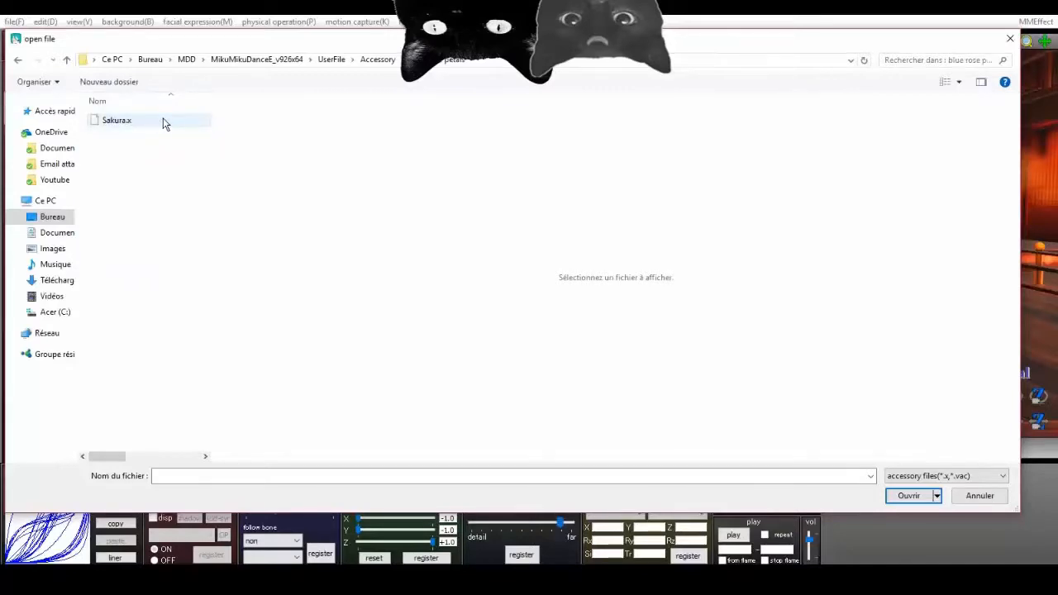
{"action": "double_click", "coordinate": [162, 123]}
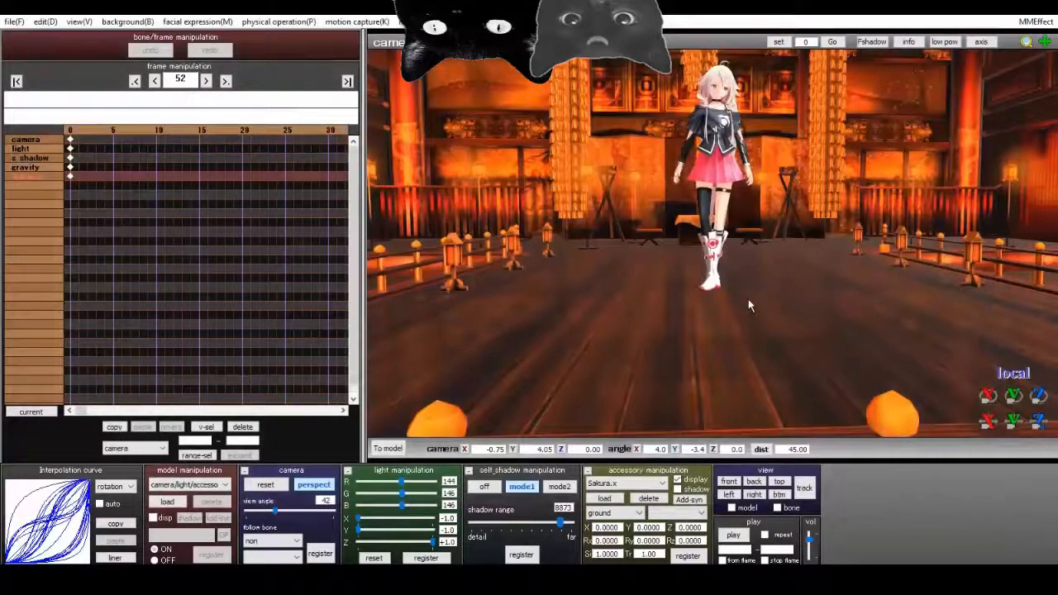
{"action": "right_click_drag", "start_coordinate": [810, 145], "coordinate": [824, 198]}
{"action": "scroll", "coordinate": [826, 194], "scroll_direction": "up", "scroll_amount": 2}
{"action": "scroll", "coordinate": [826, 193], "scroll_direction": "down", "scroll_amount": 4}
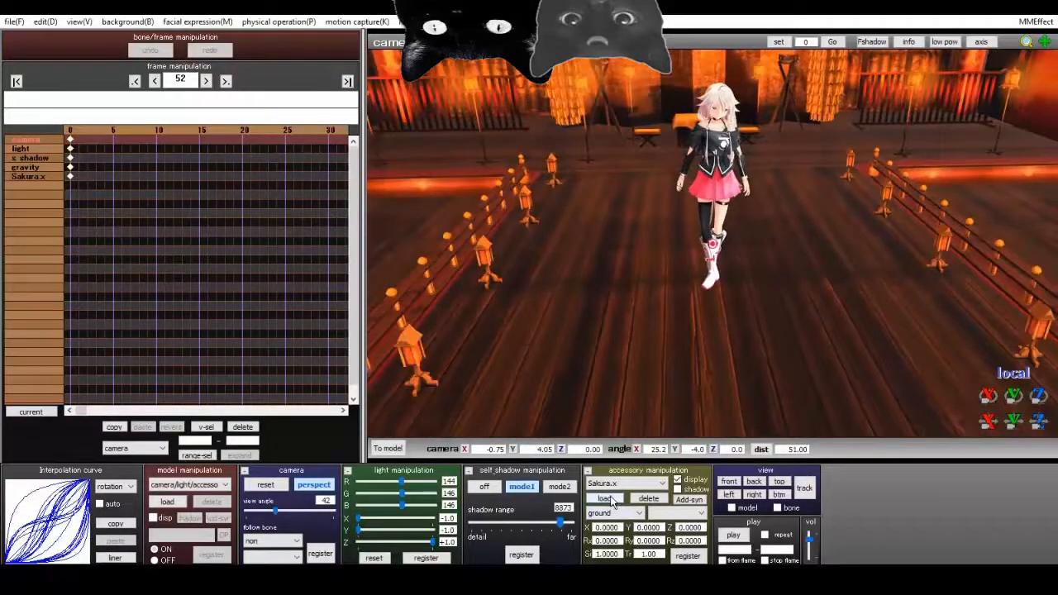
Load a second Sakura.x accessory from the red rose petals folder.
{"action": "left_click", "coordinate": [607, 500]}
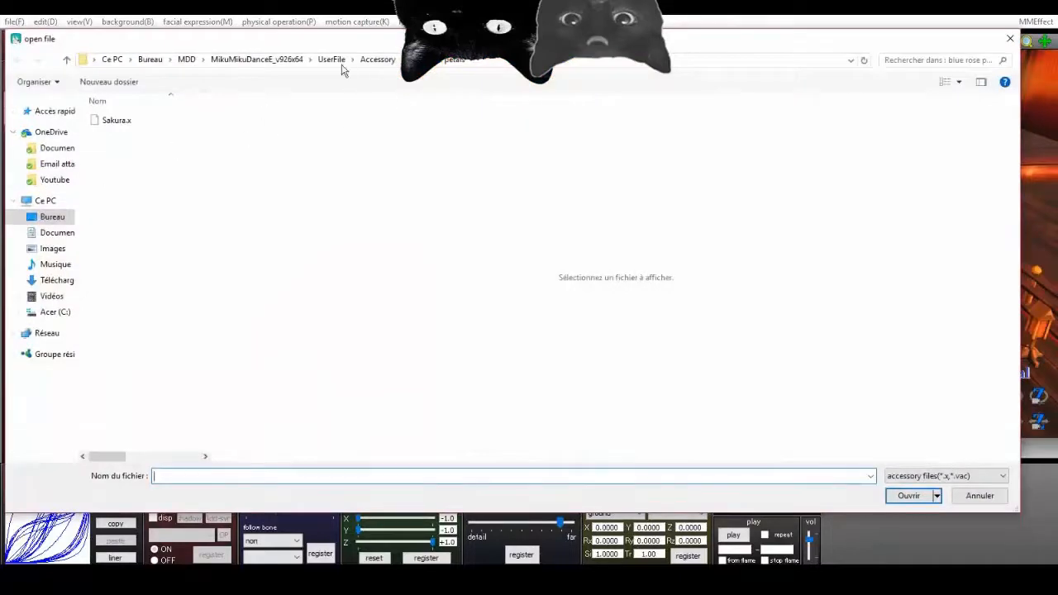
{"action": "left_click", "coordinate": [377, 60]}
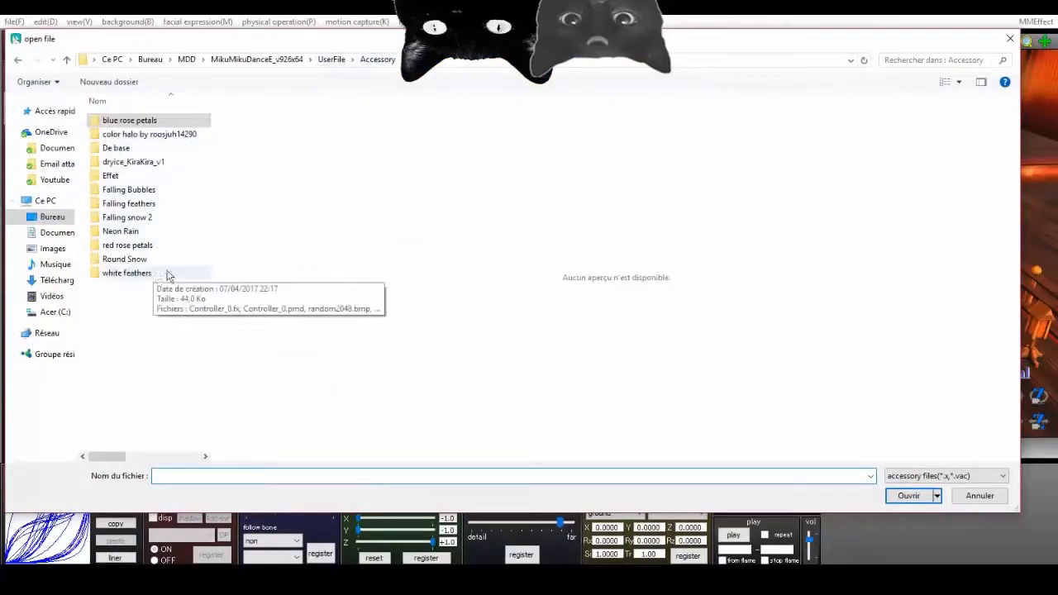
{"action": "double_click", "coordinate": [153, 246]}
{"action": "double_click", "coordinate": [142, 129]}
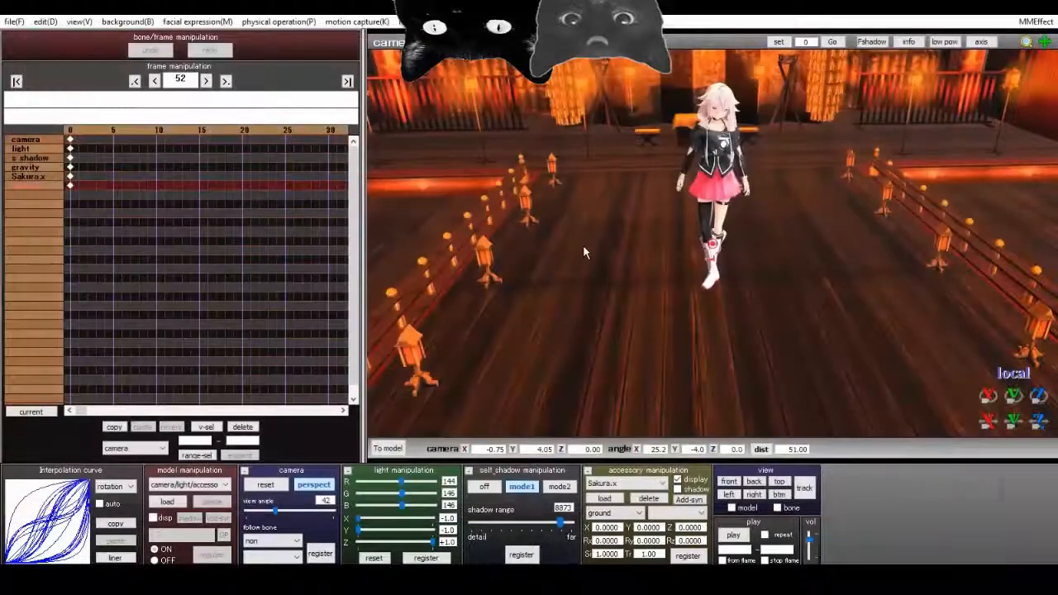
{"action": "mouse_move", "coordinate": [767, 229]}
{"action": "right_mouse_down"}
{"action": "mouse_move", "coordinate": [755, 201]}
{"action": "mouse_move", "coordinate": [761, 239]}
{"action": "mouse_move", "coordinate": [761, 228]}
{"action": "right_mouse_up"}
{"action": "scroll", "coordinate": [761, 228], "scroll_direction": "down", "scroll_amount": 4}
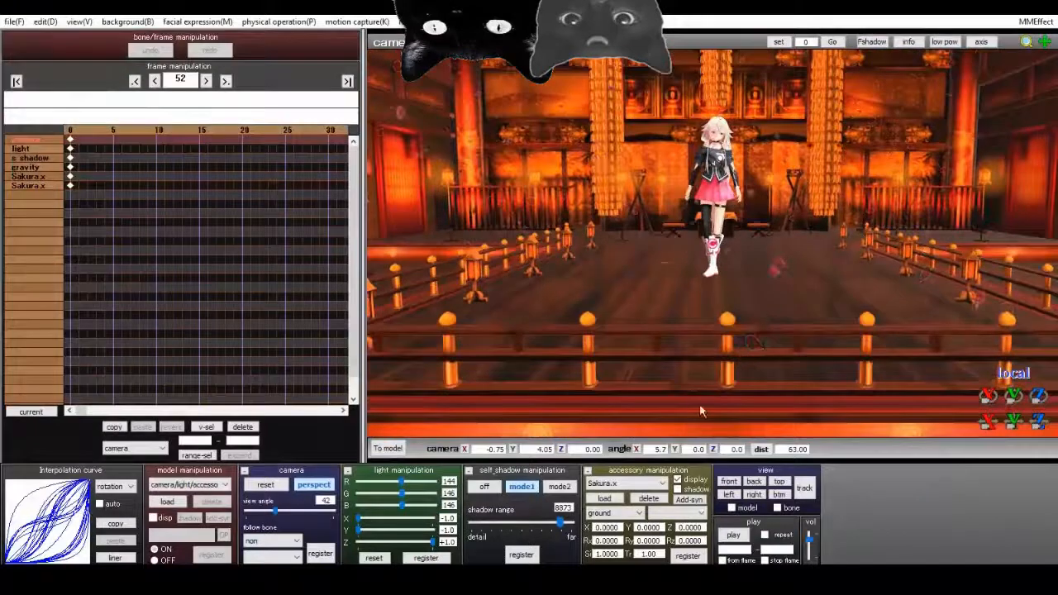
Select the second Sakura.x accessory, set its Si size to 10 and check the petals on the stage.
{"action": "left_click", "coordinate": [639, 497]}
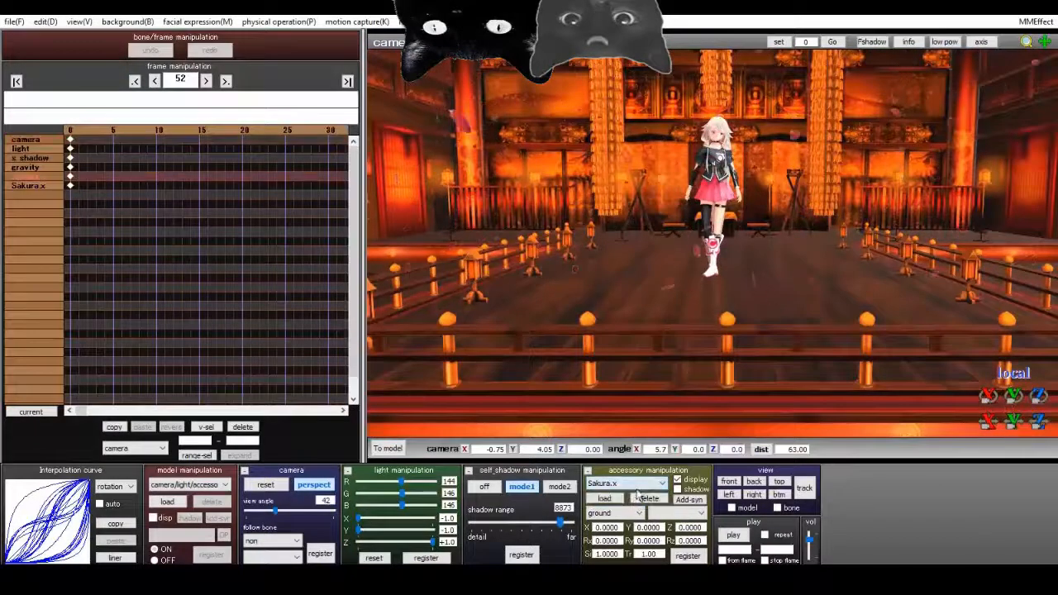
{"action": "left_click", "coordinate": [630, 485]}
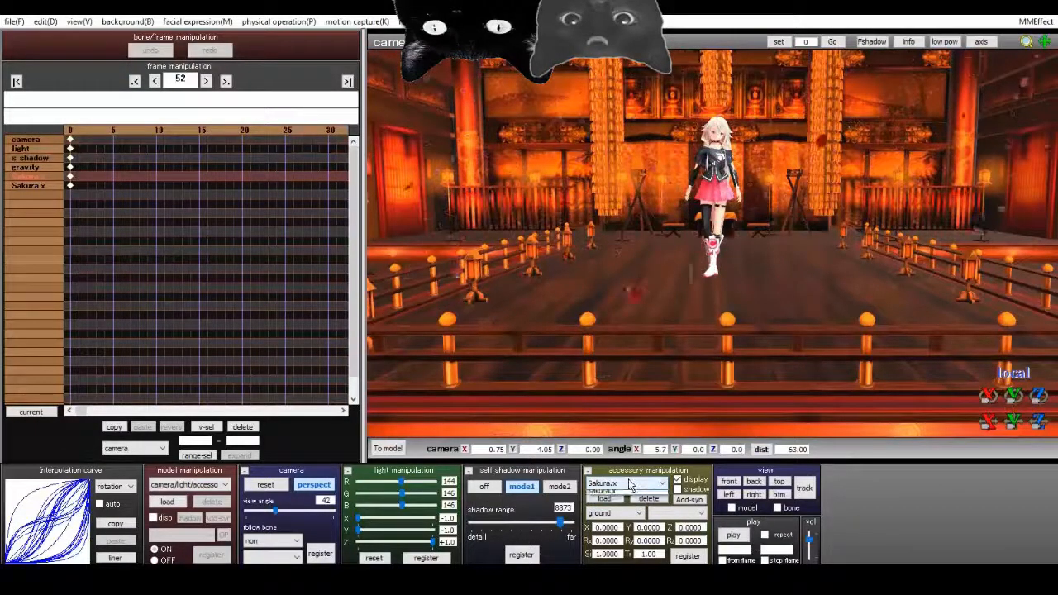
{"action": "left_click", "coordinate": [612, 492]}
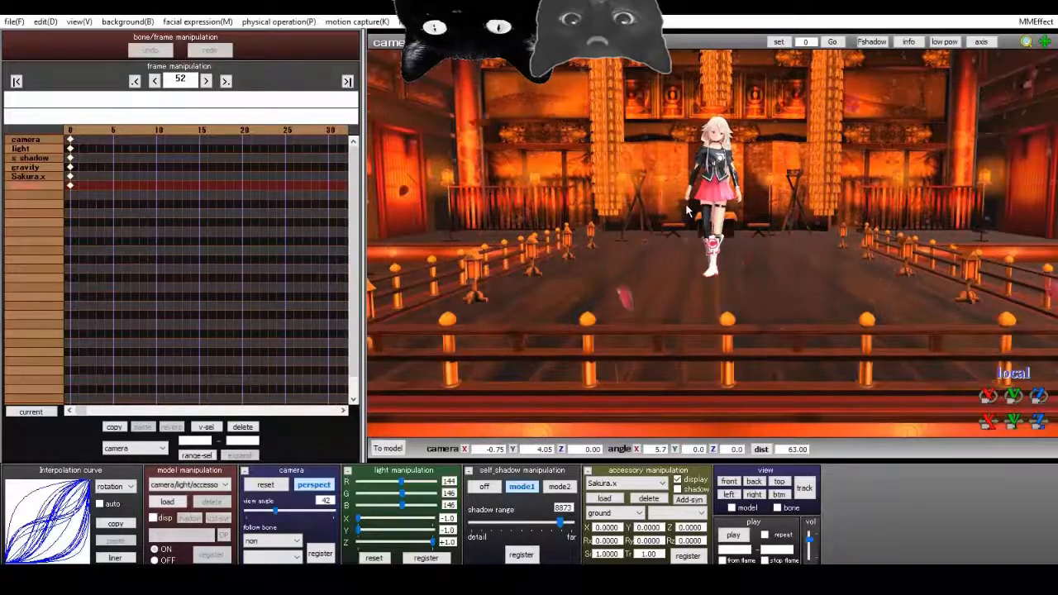
{"action": "right_click_drag", "start_coordinate": [686, 203], "coordinate": [768, 232]}
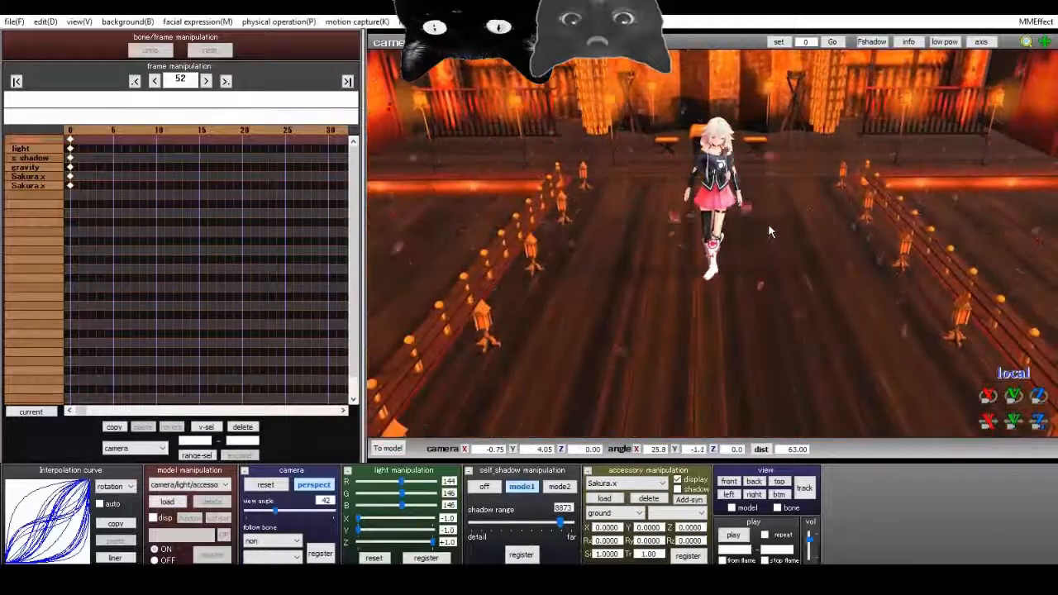
{"action": "right_click_drag", "start_coordinate": [733, 338], "coordinate": [783, 297]}
{"action": "double_click", "coordinate": [612, 554]}
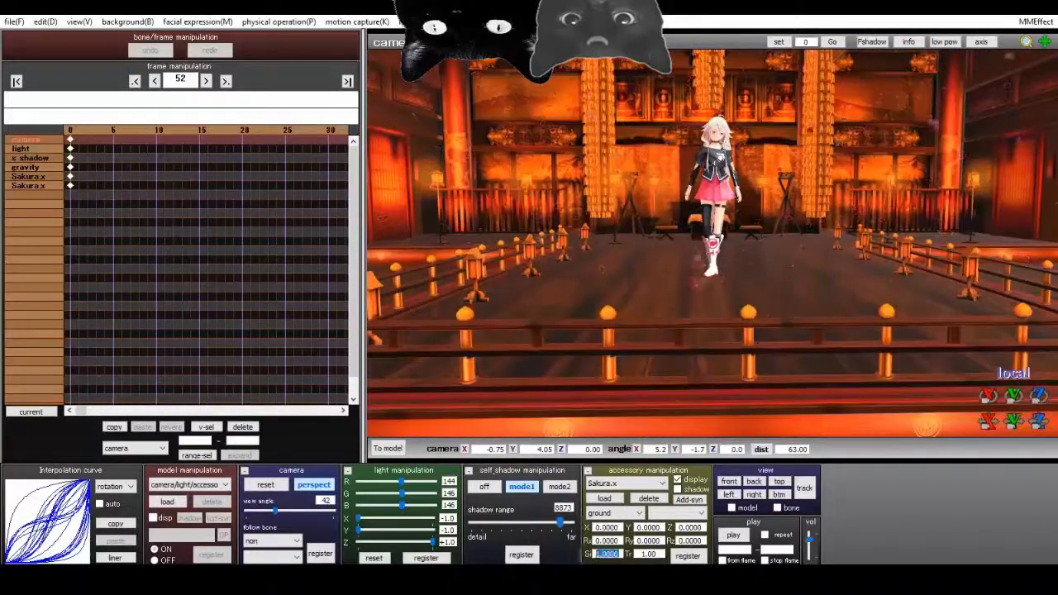
{"action": "left_click", "coordinate": [601, 558]}
{"action": "key", "text": "Return"}
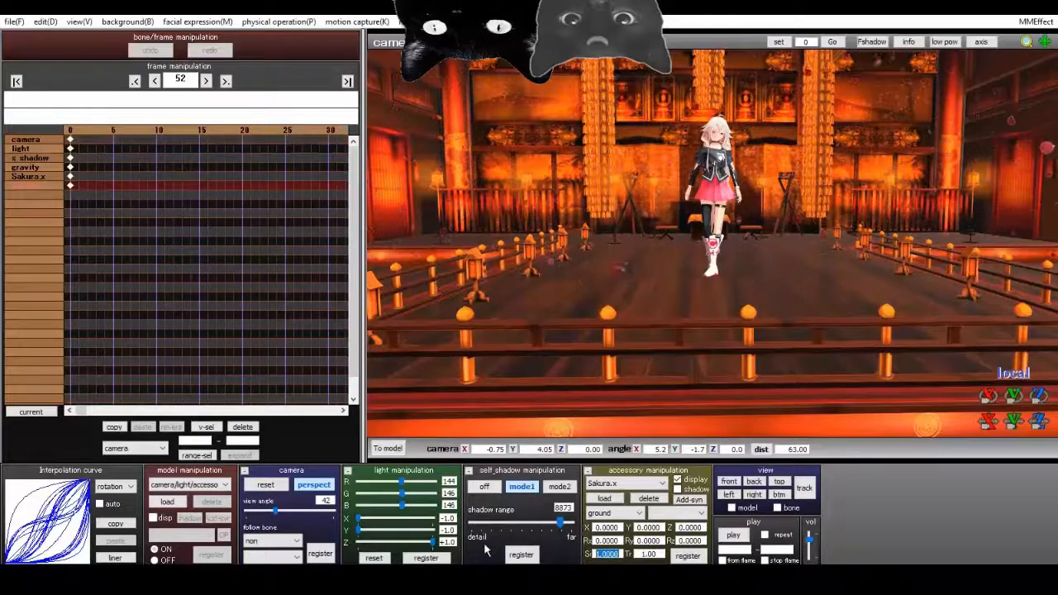
{"action": "type", "text": "40"}
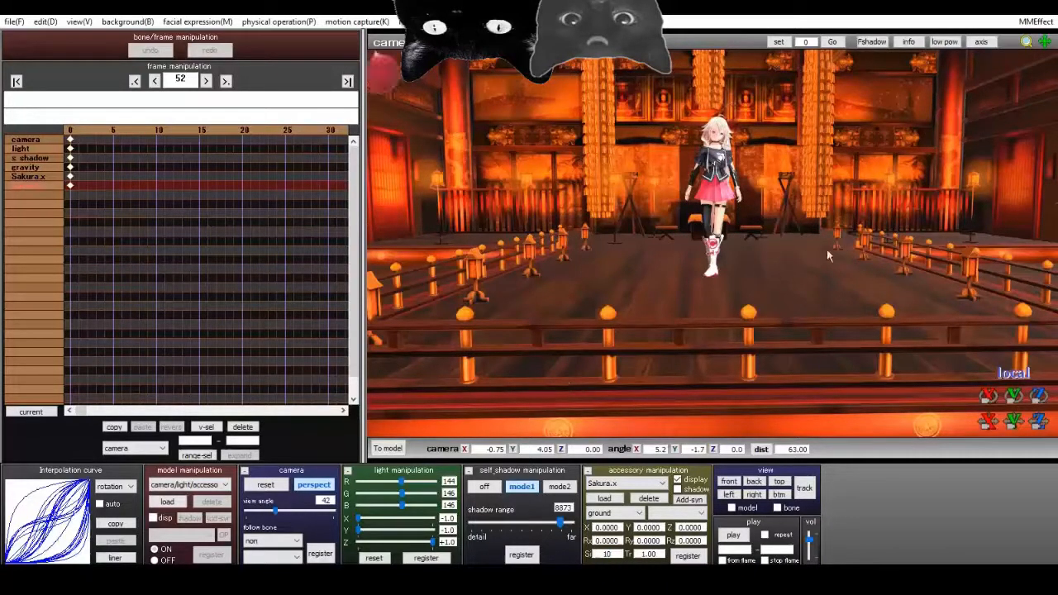
{"action": "scroll", "coordinate": [825, 237], "scroll_direction": "down", "scroll_amount": 10}
{"action": "scroll", "coordinate": [825, 237], "scroll_direction": "up", "scroll_amount": 8}
{"action": "right_click_drag", "start_coordinate": [835, 237], "coordinate": [823, 256]}
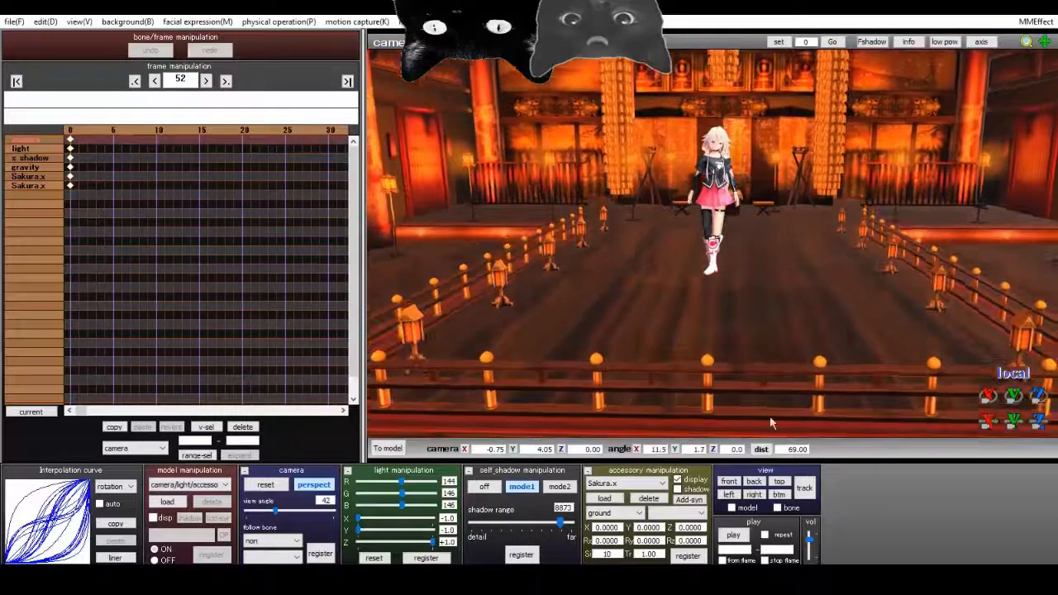
Set the second Sakura.x accessory's Si size to 6 and register it.
{"action": "left_click", "coordinate": [529, 557]}
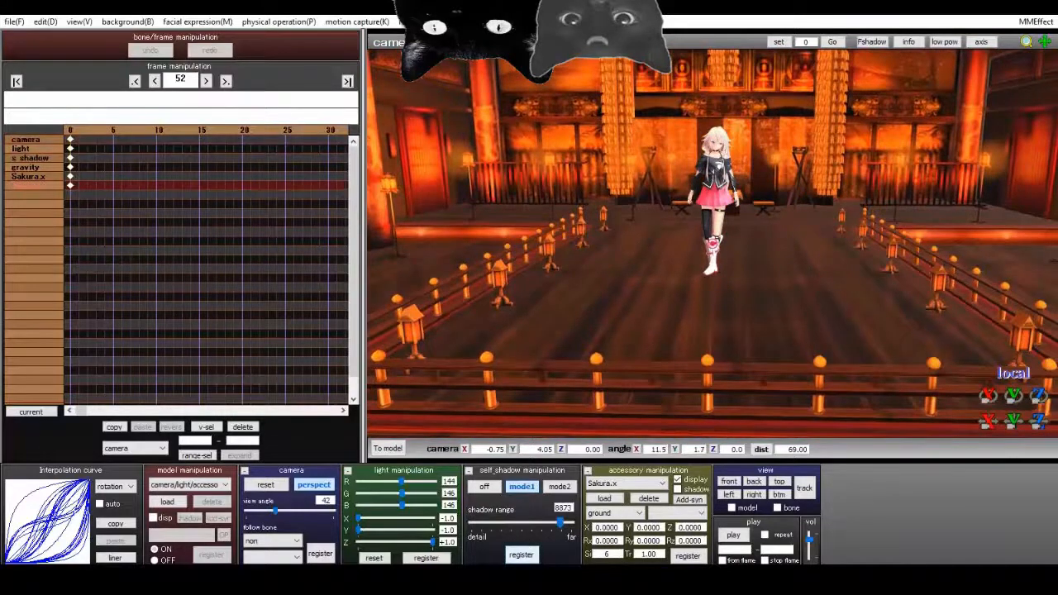
{"action": "right_click_drag", "start_coordinate": [741, 315], "coordinate": [747, 304]}
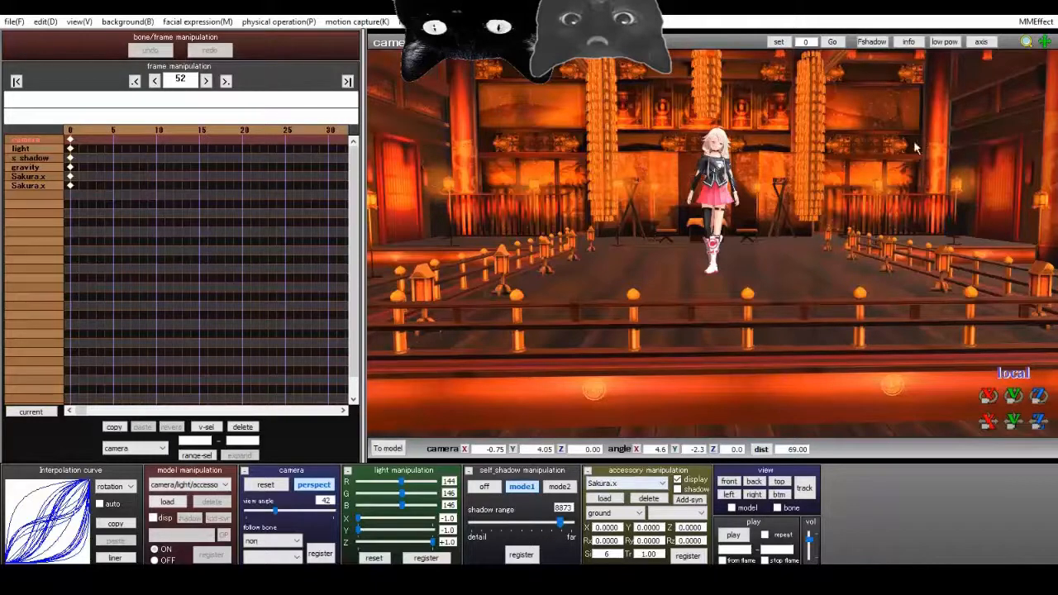
{"action": "left_click", "coordinate": [675, 560]}
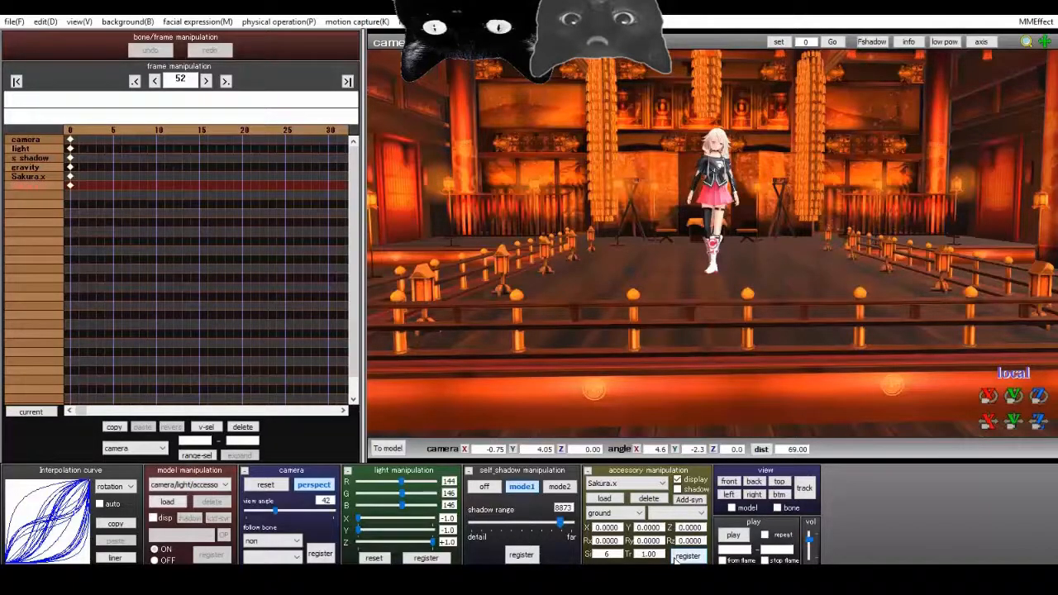
{"action": "scroll", "coordinate": [676, 560], "scroll_direction": "up", "scroll_amount": 2}
{"action": "scroll", "coordinate": [675, 560], "scroll_direction": "down", "scroll_amount": 4}
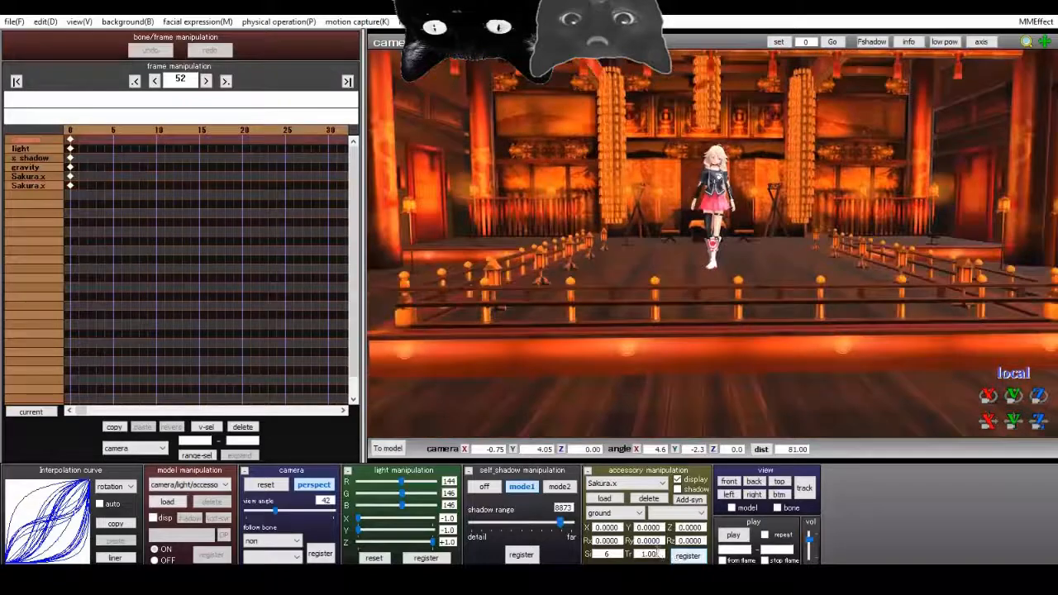
Load the base.x accessory from the nested dryice_KiraKira_v1 folder.
{"action": "left_click", "coordinate": [603, 498]}
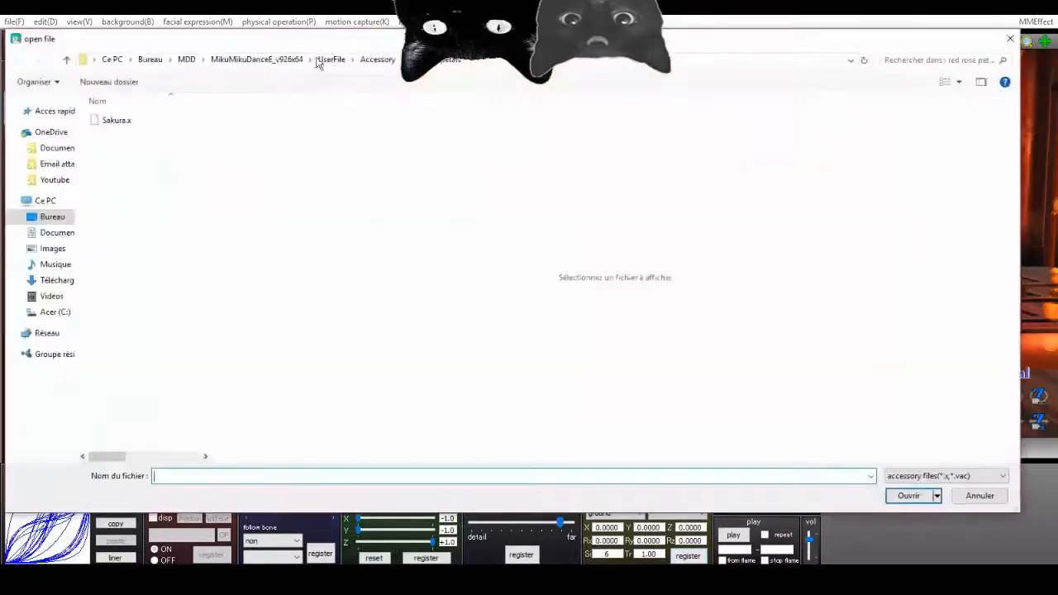
{"action": "left_click", "coordinate": [368, 63]}
{"action": "double_click", "coordinate": [166, 160]}
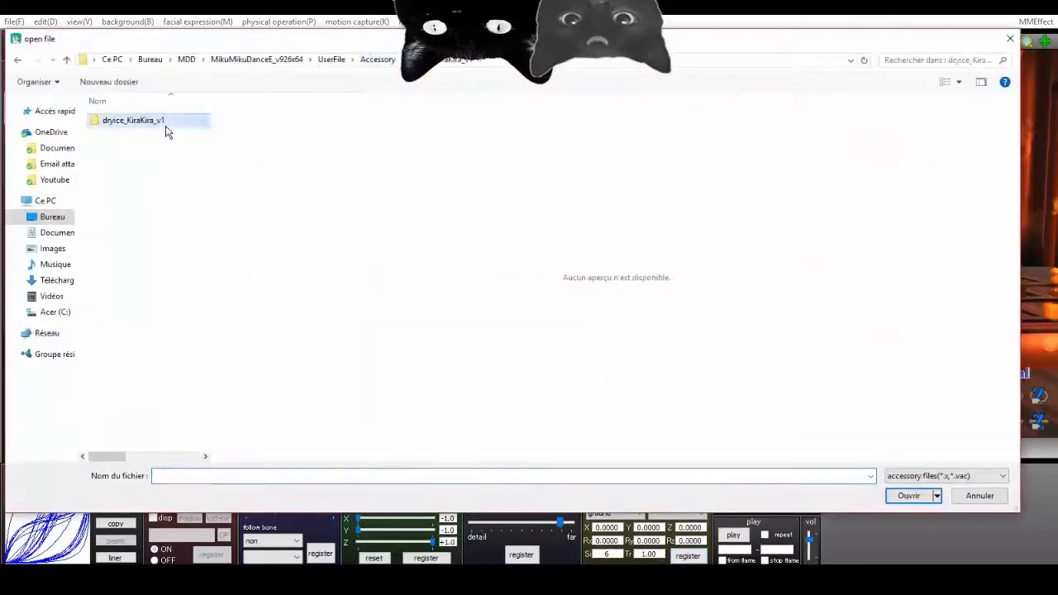
{"action": "double_click", "coordinate": [163, 124]}
{"action": "double_click", "coordinate": [135, 204]}
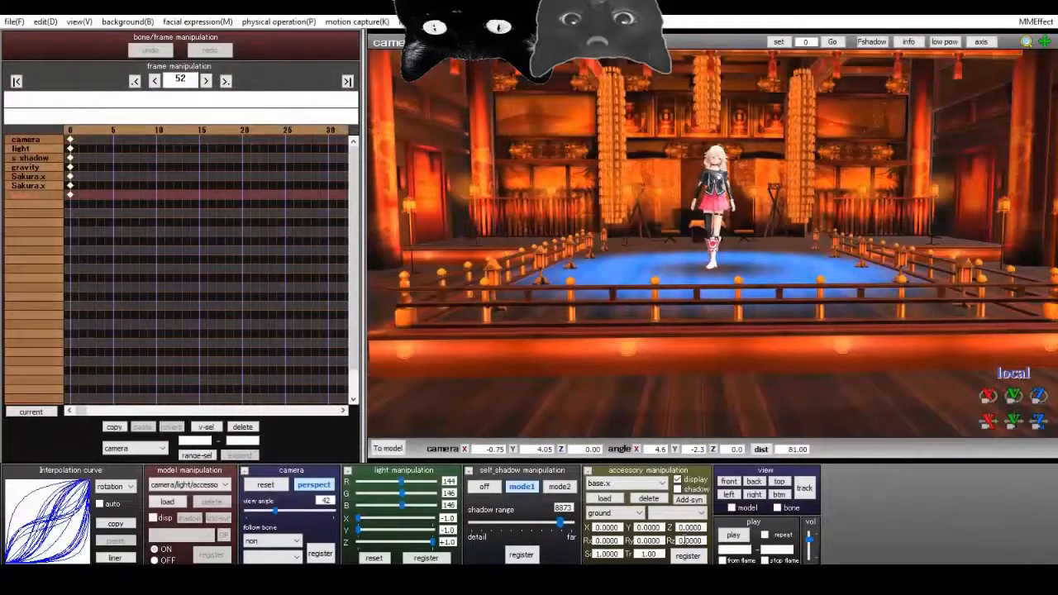
{"action": "right_click_drag", "start_coordinate": [766, 207], "coordinate": [799, 220]}
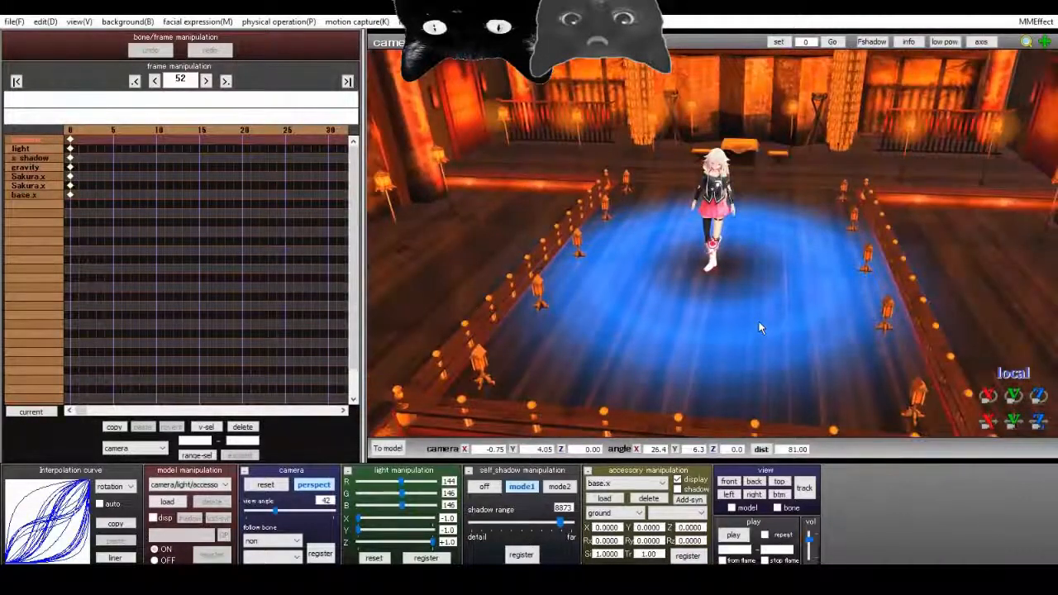
Set the Z position of the base.x accessory to 20.
{"action": "left_click", "coordinate": [704, 529]}
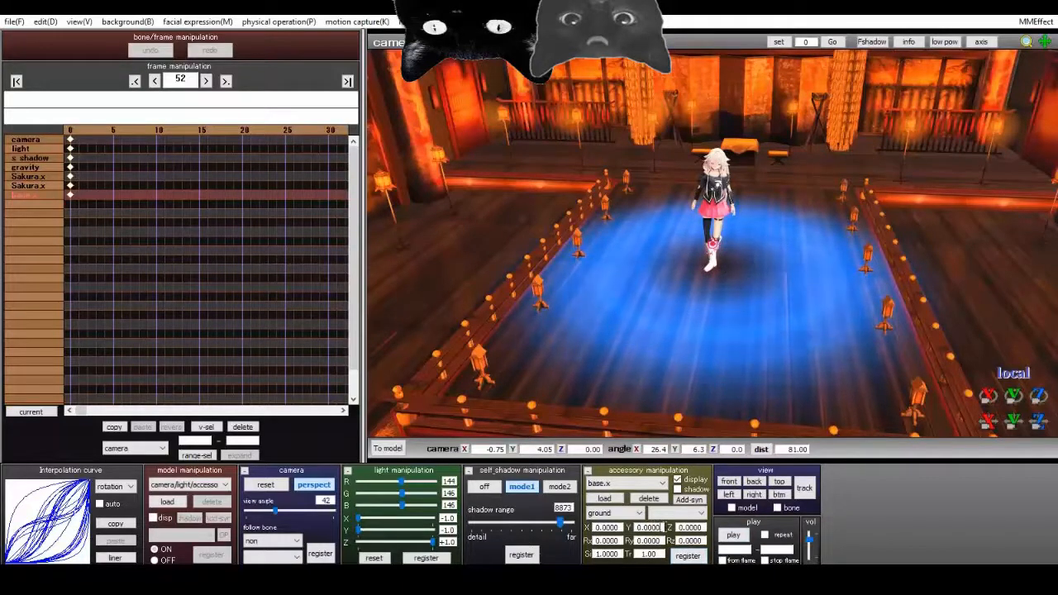
{"action": "left_click", "coordinate": [703, 528]}
{"action": "key", "text": "Return"}
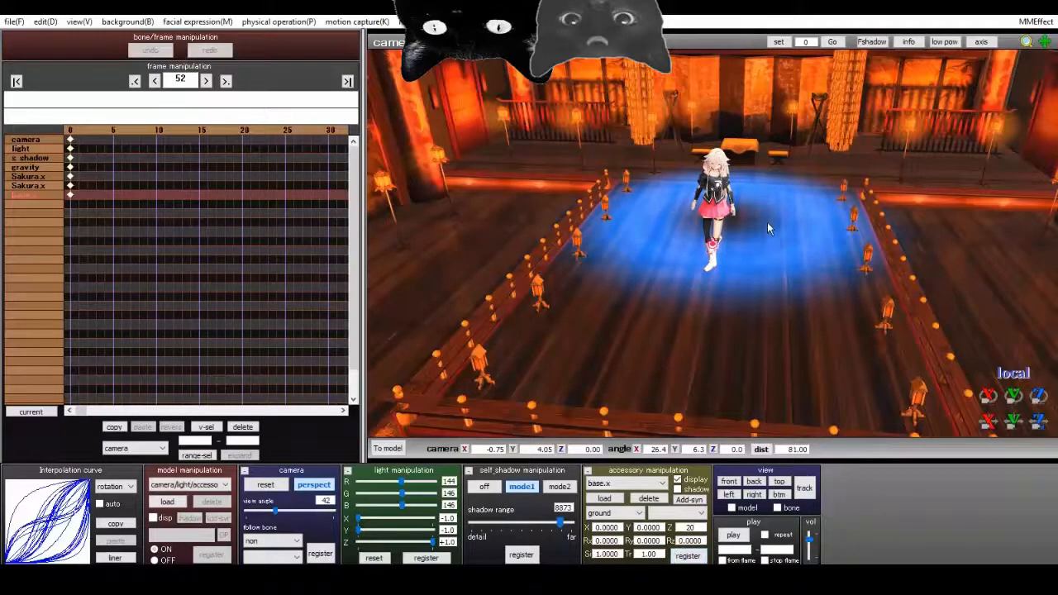
{"action": "right_click_drag", "start_coordinate": [782, 221], "coordinate": [798, 193]}
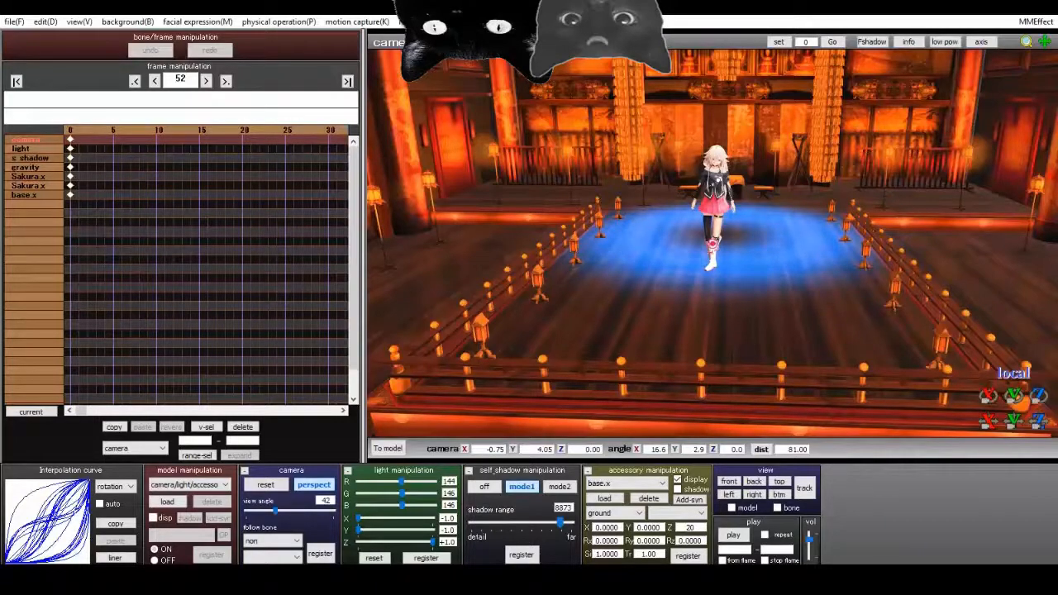
Make the Tda IA model active, move it back along Z to about 14.44 into the blue circle, and turn off bone selection mode.
{"action": "left_click", "coordinate": [188, 485]}
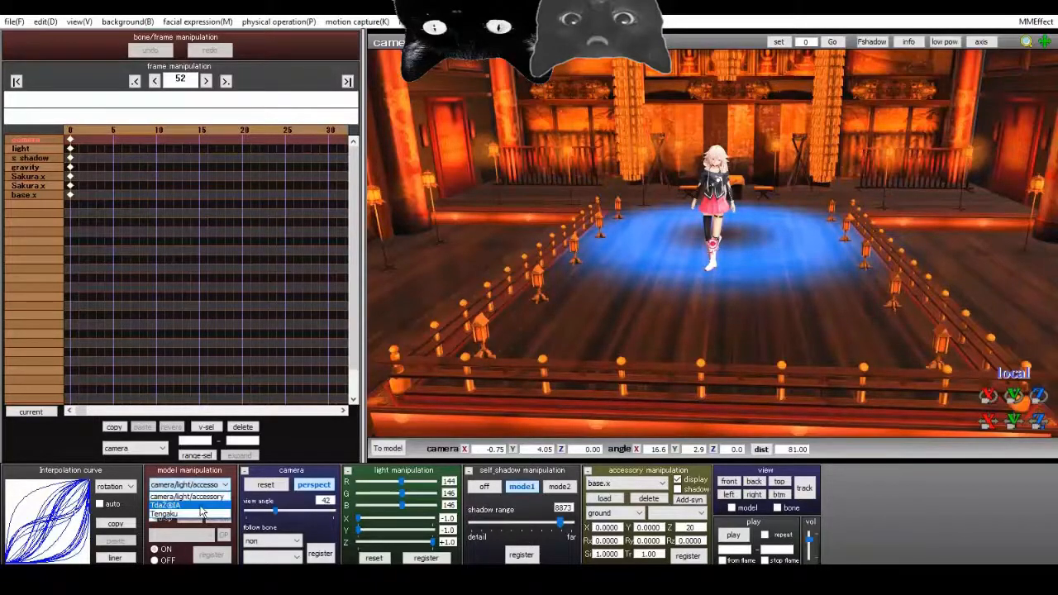
{"action": "left_click", "coordinate": [200, 506]}
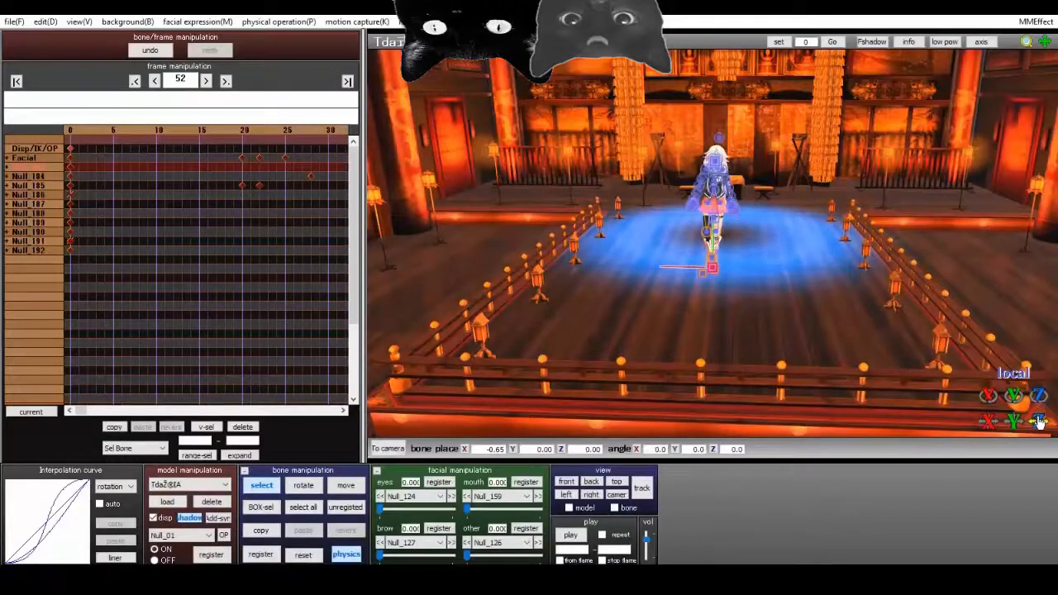
{"action": "left_click_drag", "start_coordinate": [1042, 423], "coordinate": [1042, 293]}
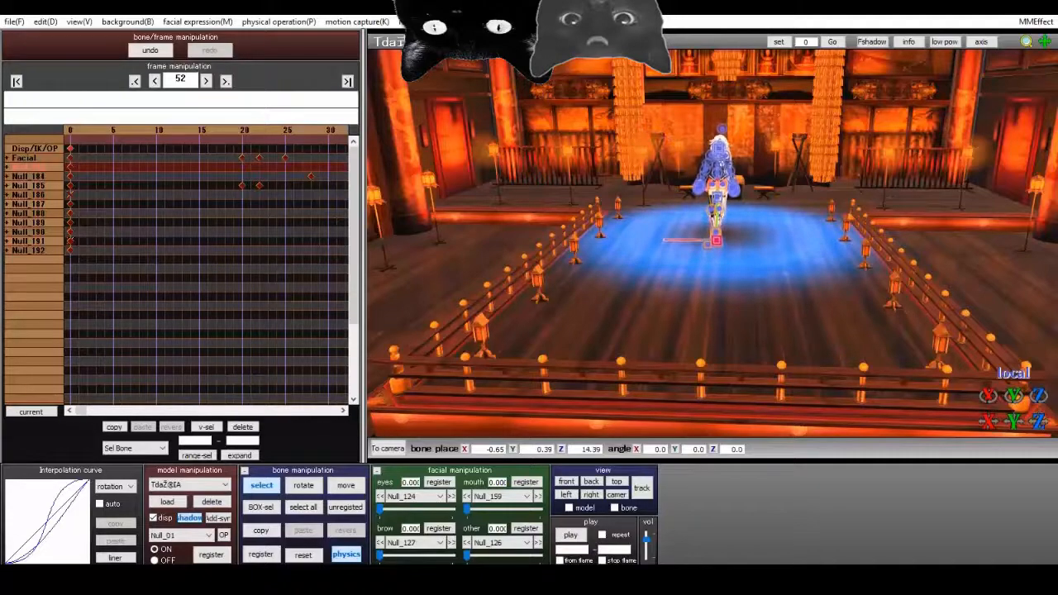
{"action": "right_click_drag", "start_coordinate": [659, 291], "coordinate": [777, 247]}
{"action": "left_click", "coordinate": [260, 487]}
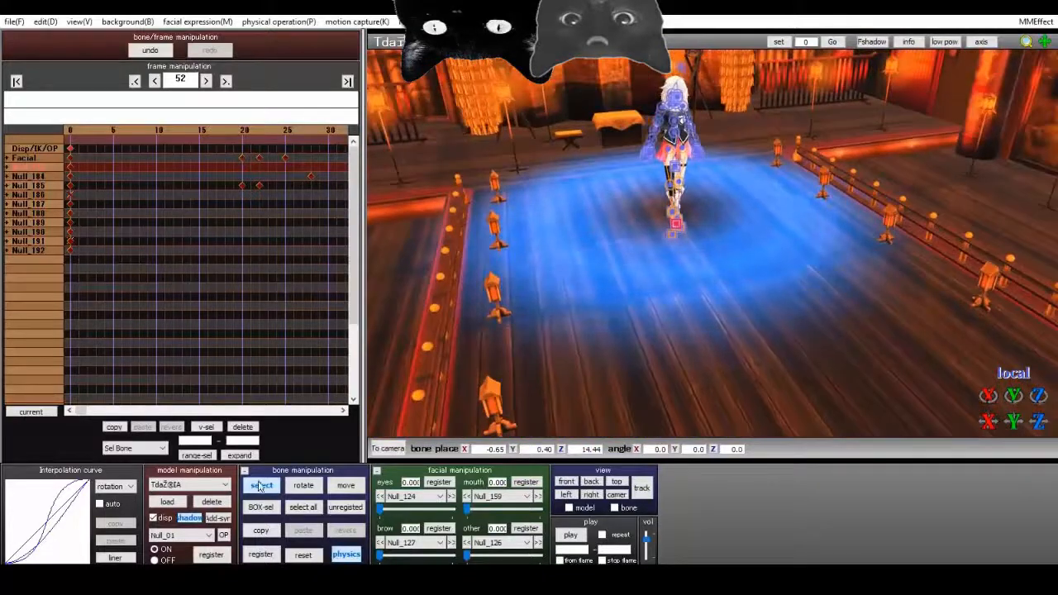
{"action": "left_click", "coordinate": [246, 488]}
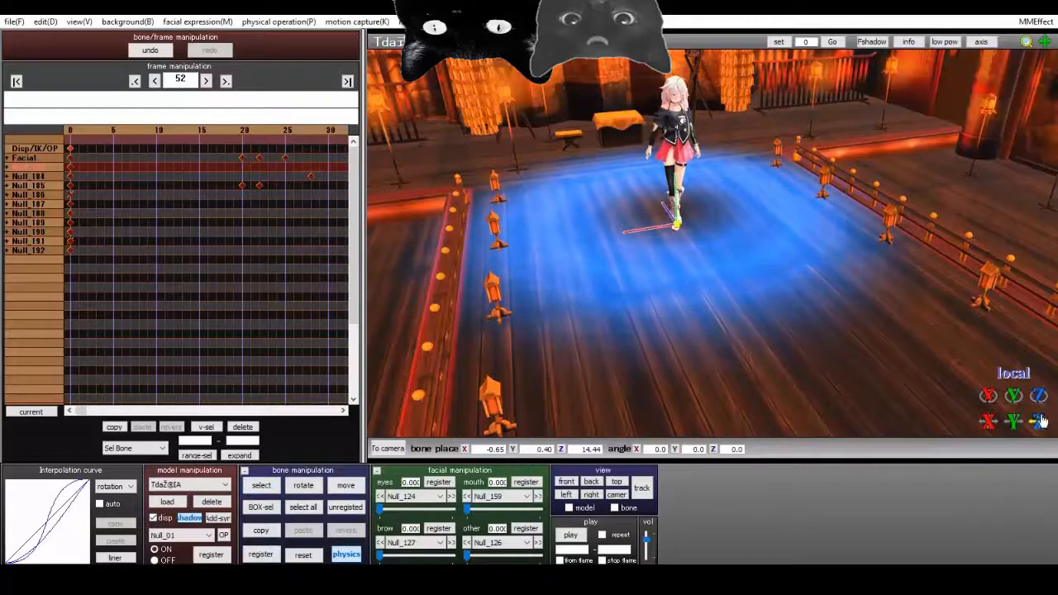
Move the Tda IA model to about X -0.05 and Z 18.19 in the middle of the blue circle and register its position.
{"action": "left_click_drag", "start_coordinate": [1038, 421], "coordinate": [1038, 386]}
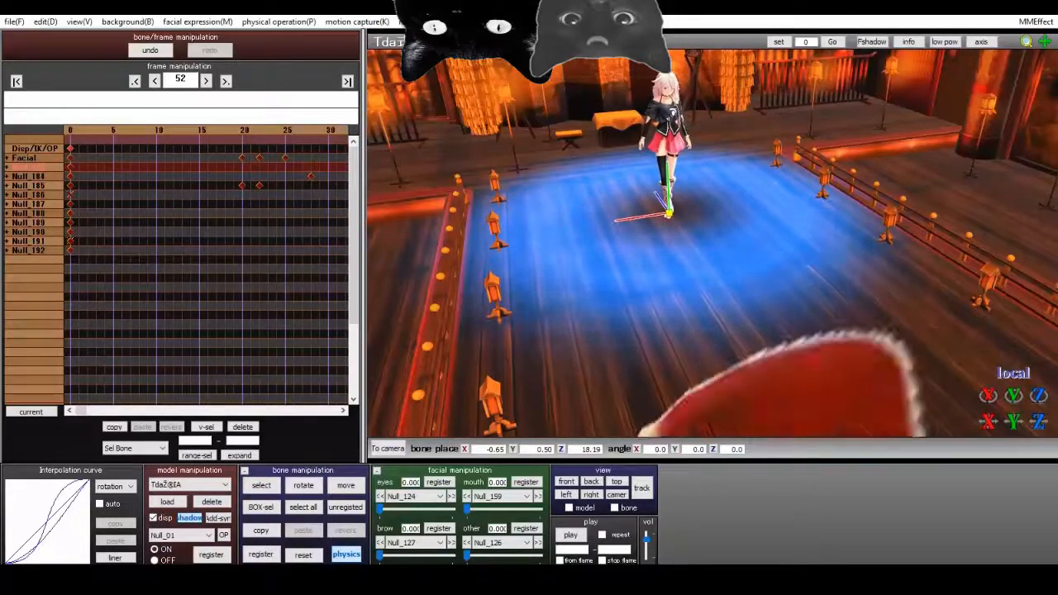
{"action": "right_click_drag", "start_coordinate": [816, 329], "coordinate": [499, 386]}
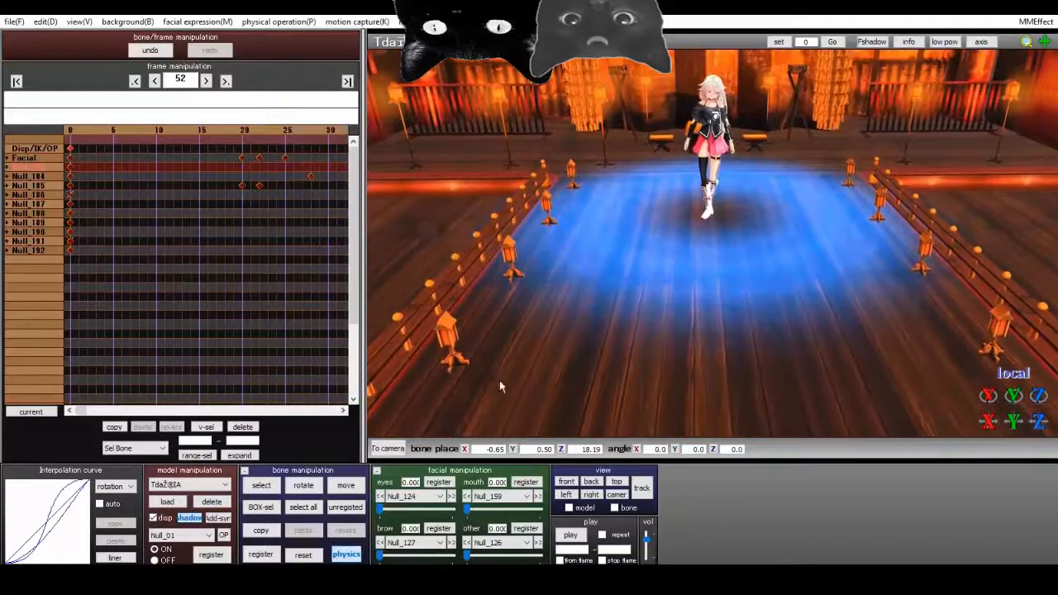
{"action": "left_click", "coordinate": [259, 554]}
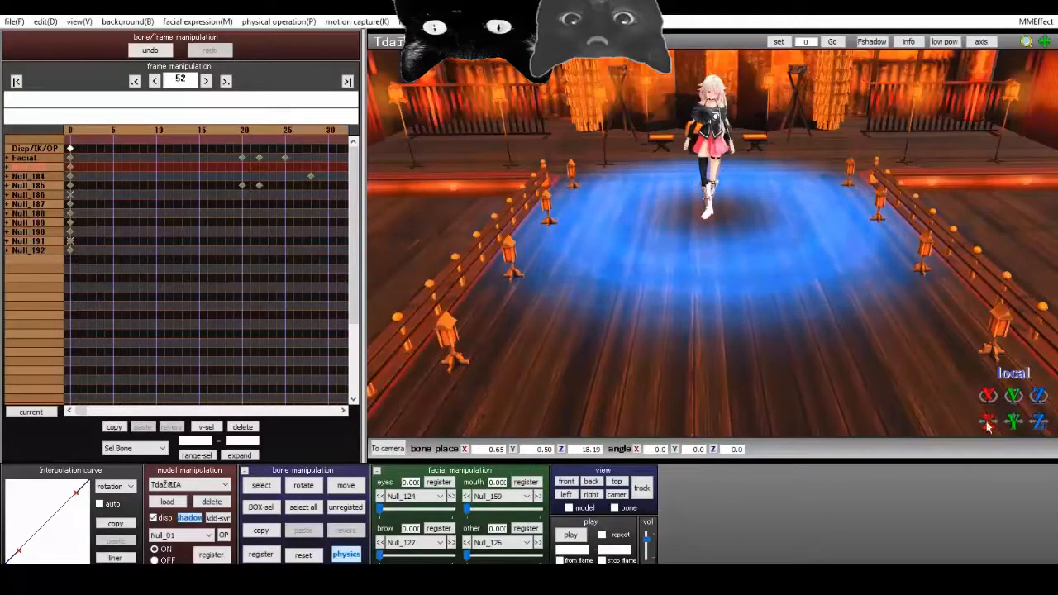
{"action": "left_click_drag", "start_coordinate": [988, 424], "coordinate": [645, 207]}
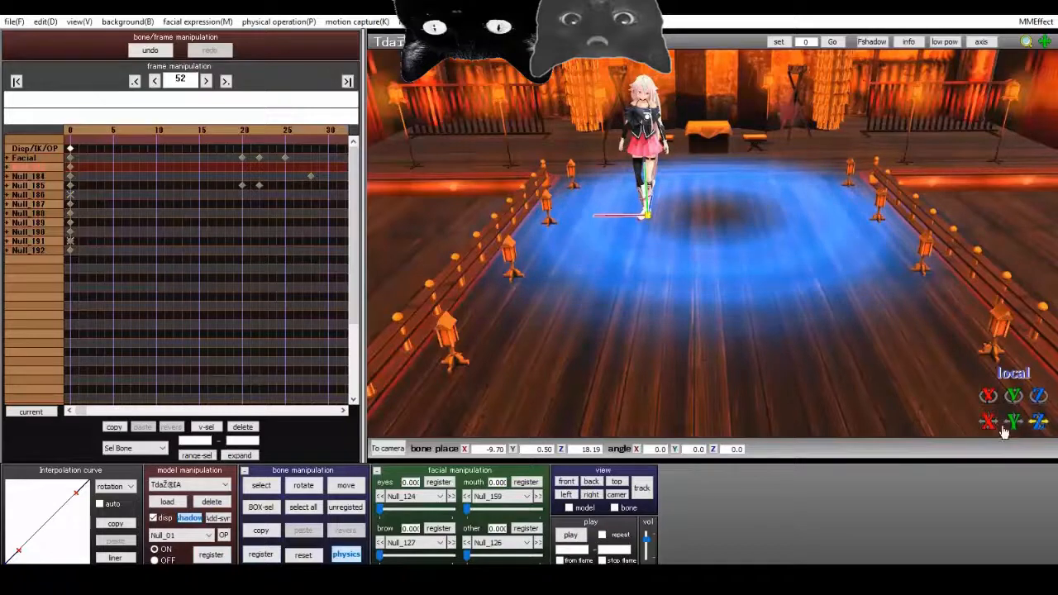
{"action": "left_click_drag", "start_coordinate": [995, 426], "coordinate": [996, 331]}
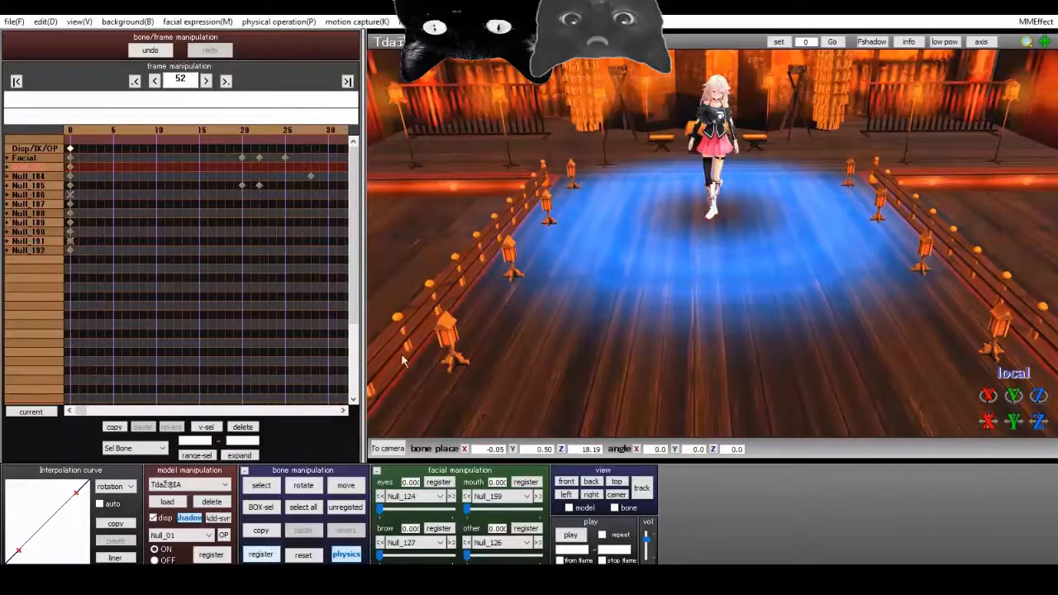
Switch from the Tda IA model to camera/light/accessory editing and play the animation to preview the scene.
{"action": "left_click", "coordinate": [191, 486]}
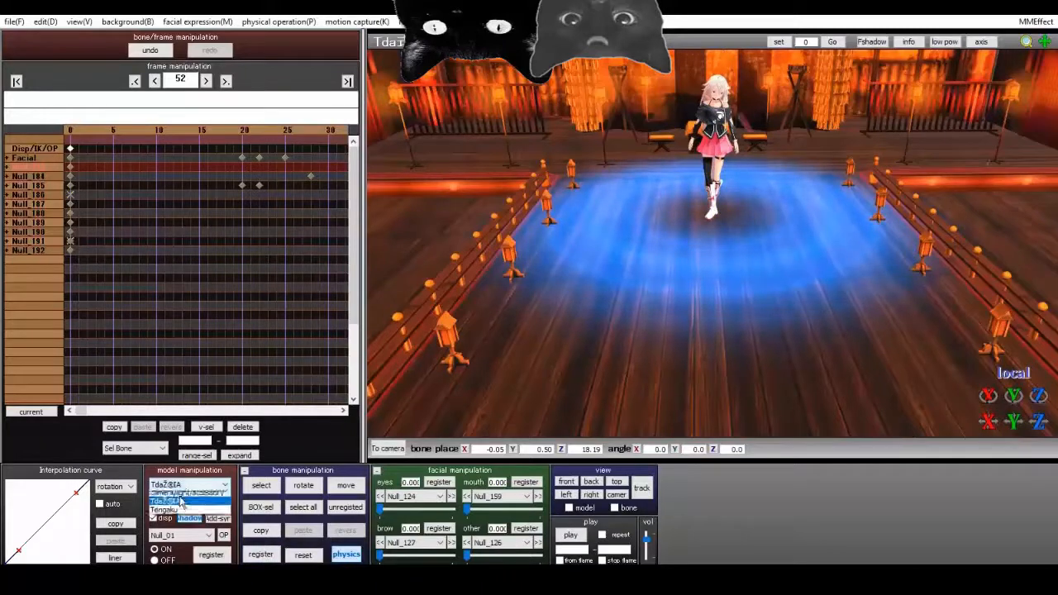
{"action": "left_click", "coordinate": [183, 497]}
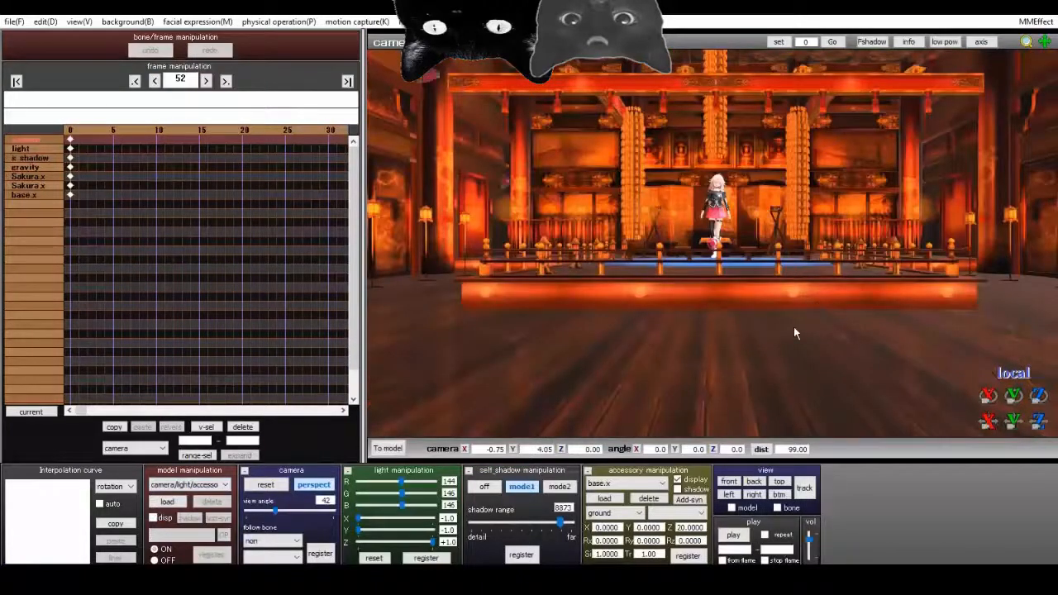
{"action": "scroll", "coordinate": [796, 240], "scroll_direction": "up", "scroll_amount": 3}
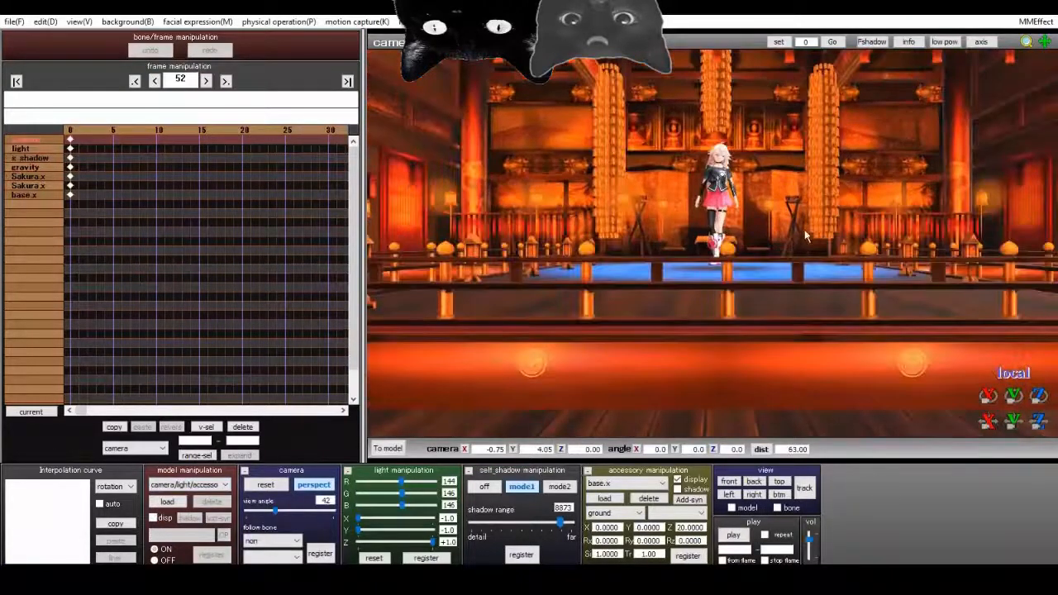
{"action": "right_click_drag", "start_coordinate": [793, 239], "coordinate": [802, 259]}
{"action": "scroll", "coordinate": [806, 253], "scroll_direction": "up", "scroll_amount": 10}
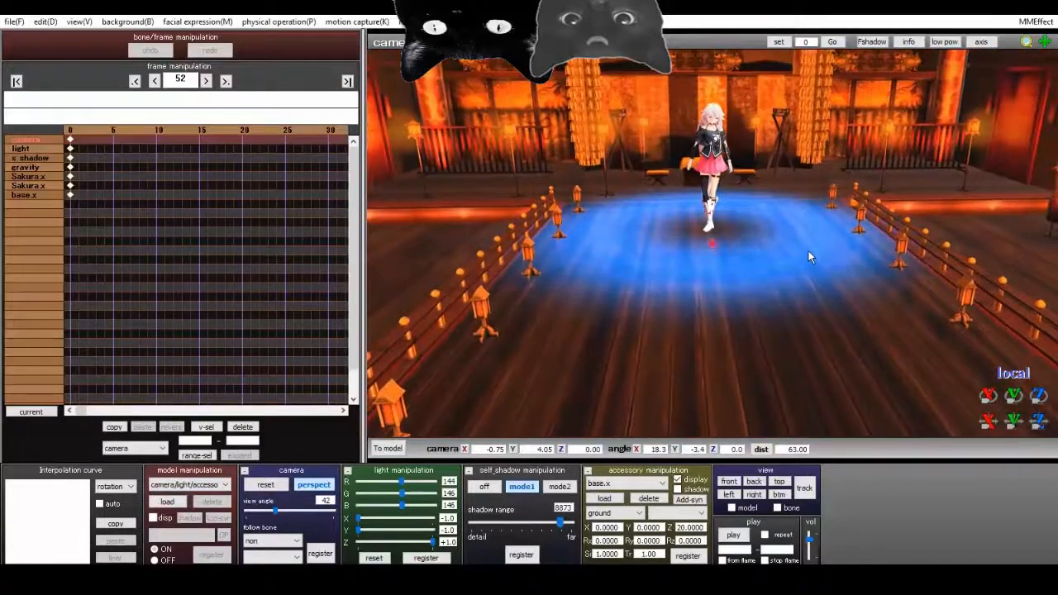
{"action": "left_click", "coordinate": [734, 536]}
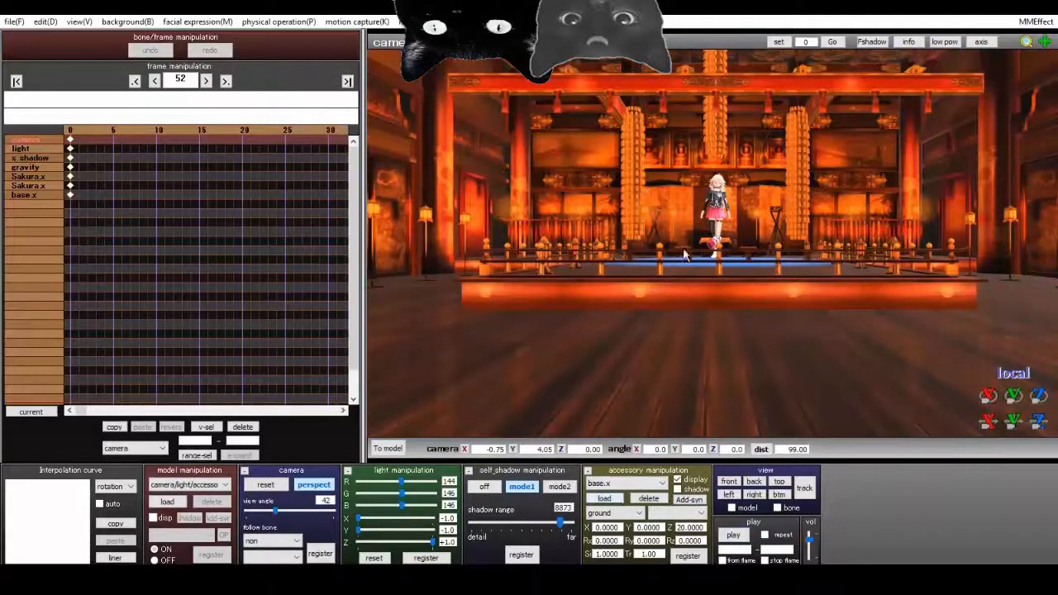
Load the PostUnderwater.x accessory from within the Accessory folder, and play the animation briefly to preview the underwater effect.
{"action": "scroll", "coordinate": [724, 216], "scroll_direction": "up", "scroll_amount": 8}
{"action": "right_click_drag", "start_coordinate": [762, 201], "coordinate": [762, 232]}
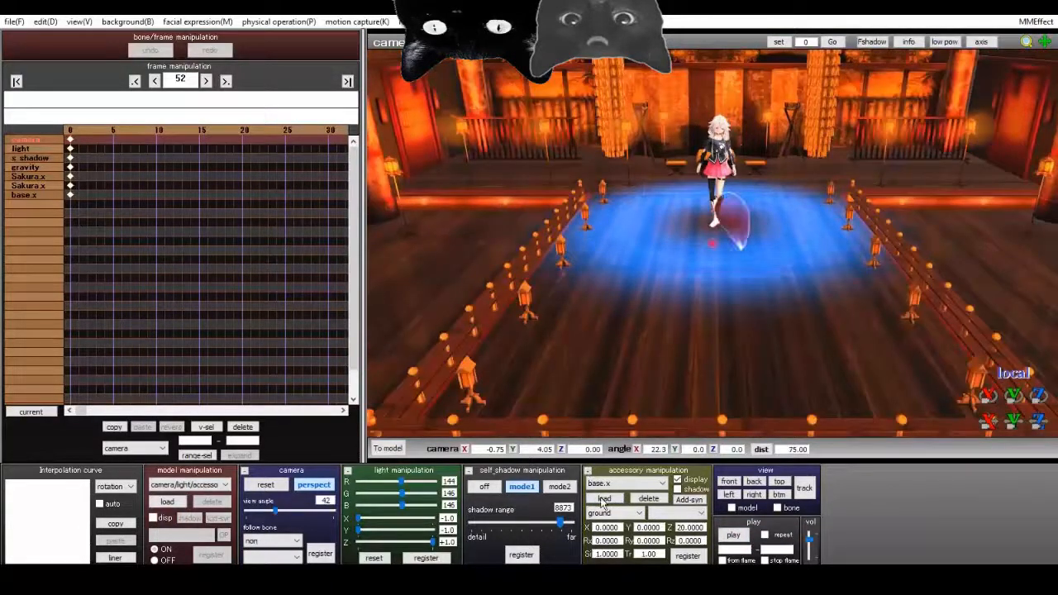
{"action": "left_click", "coordinate": [604, 500]}
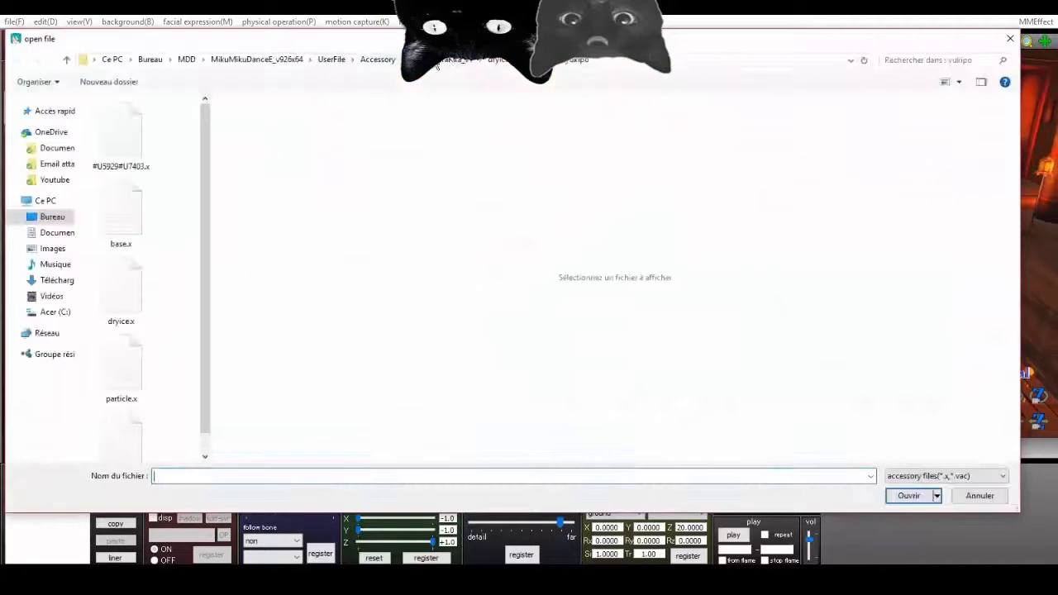
{"action": "left_click", "coordinate": [453, 66]}
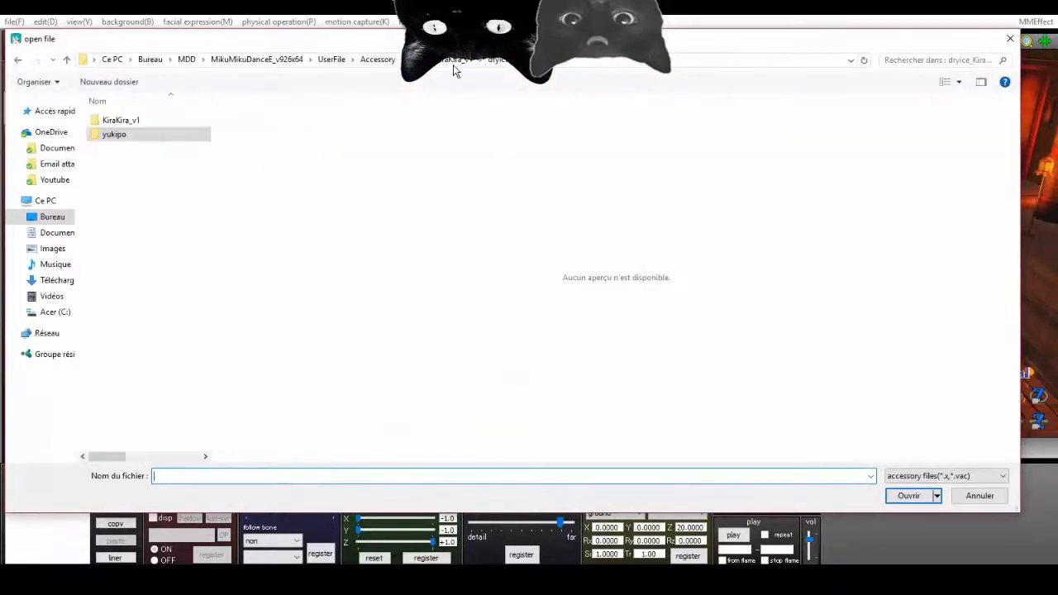
{"action": "left_click", "coordinate": [376, 61]}
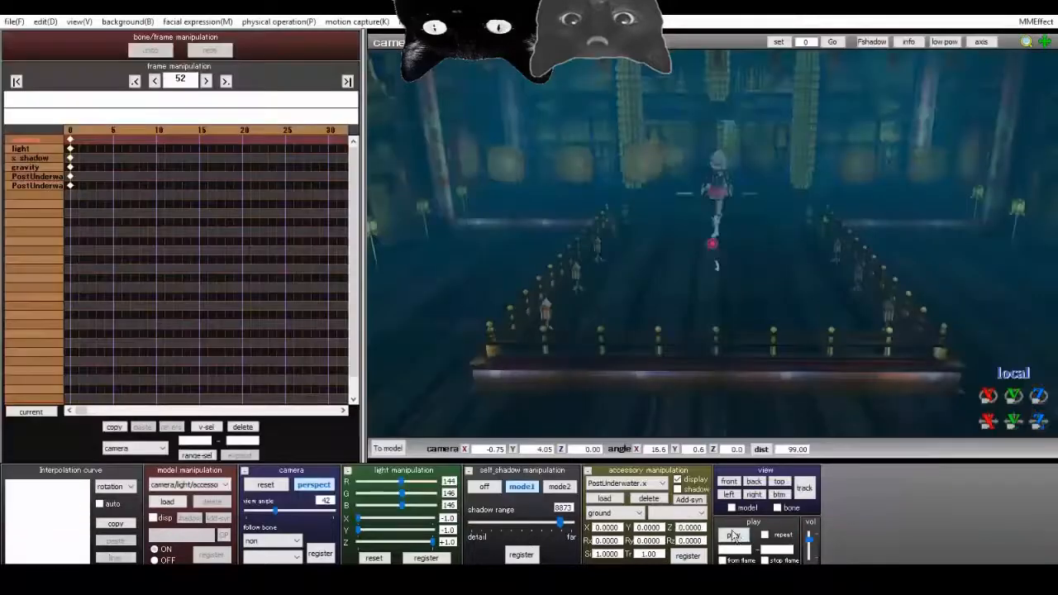
{"action": "left_click", "coordinate": [735, 534]}
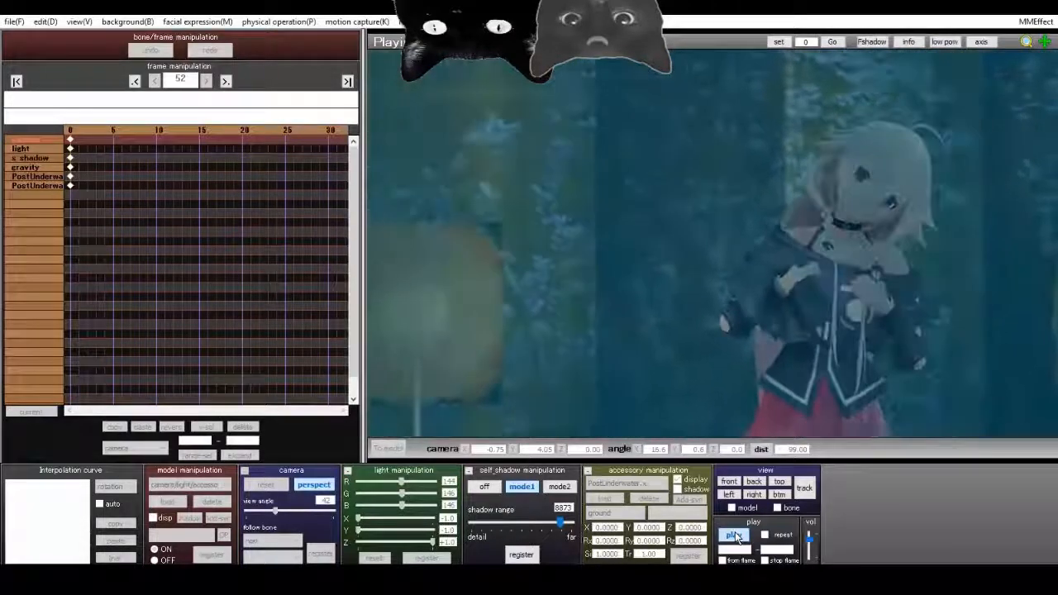
{"action": "left_click", "coordinate": [734, 536]}
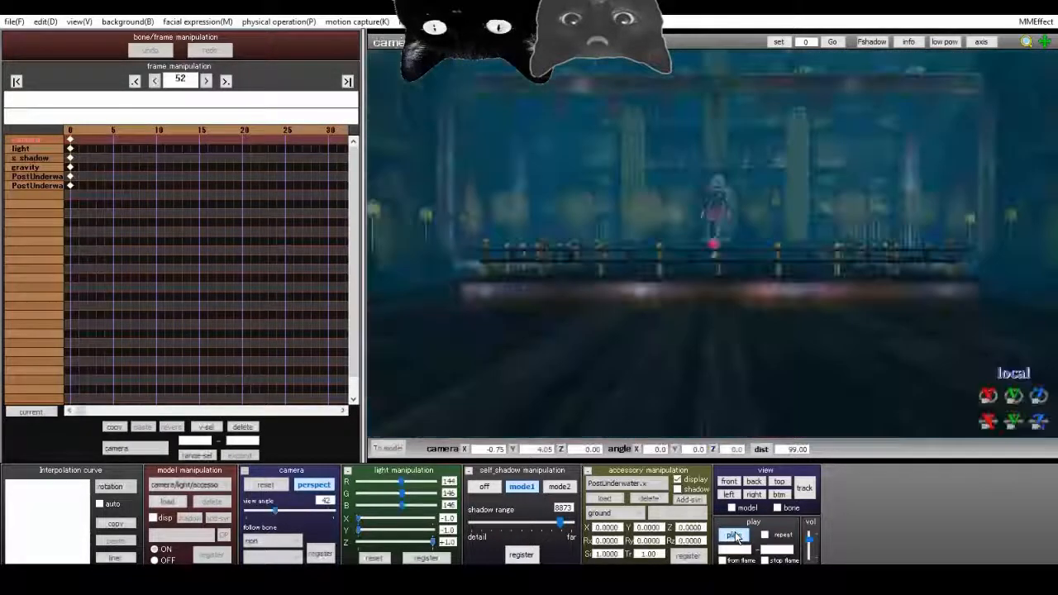
Examine the end of the timeline around the final camera keyframes to determine the animation's last frame number.
{"action": "left_click", "coordinate": [347, 82]}
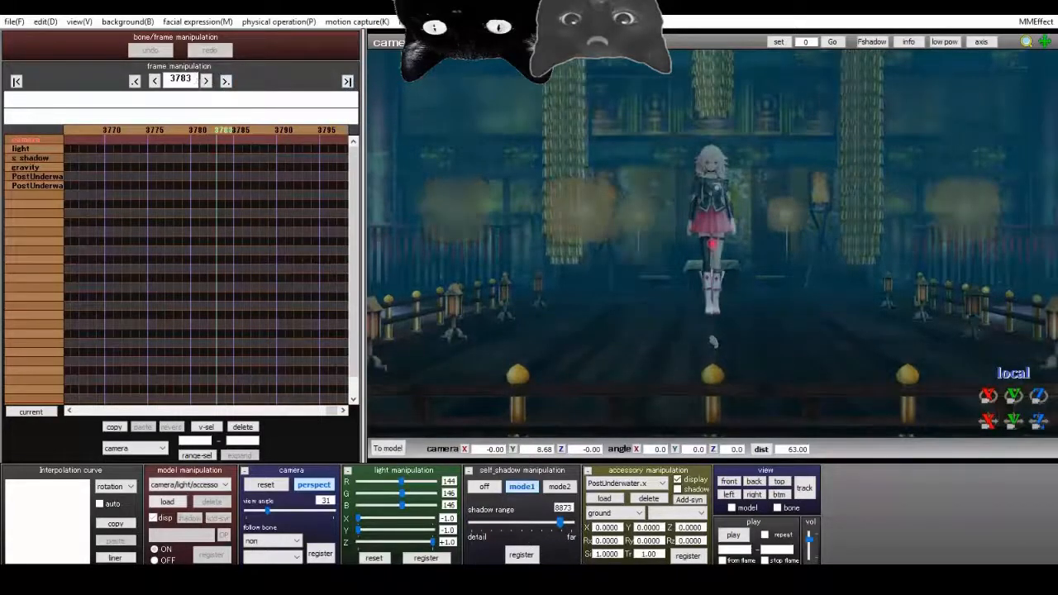
{"action": "left_click", "coordinate": [146, 130]}
{"action": "left_click", "coordinate": [145, 129]}
{"action": "left_click", "coordinate": [145, 130]}
{"action": "left_click", "coordinate": [146, 130]}
{"action": "left_click", "coordinate": [146, 130]}
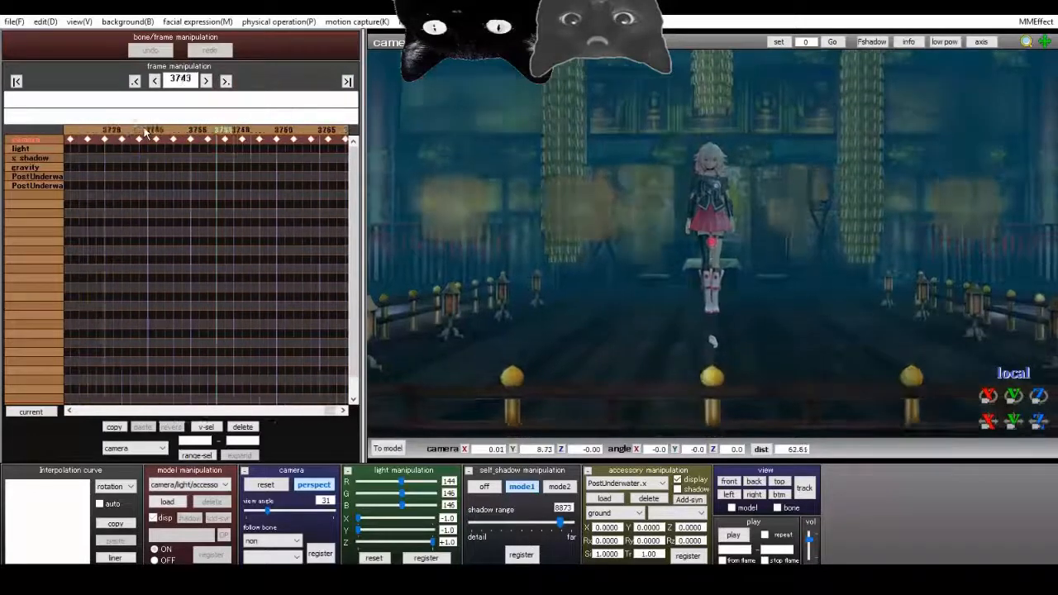
{"action": "left_click", "coordinate": [146, 129]}
{"action": "left_click", "coordinate": [318, 131]}
{"action": "left_click", "coordinate": [318, 131]}
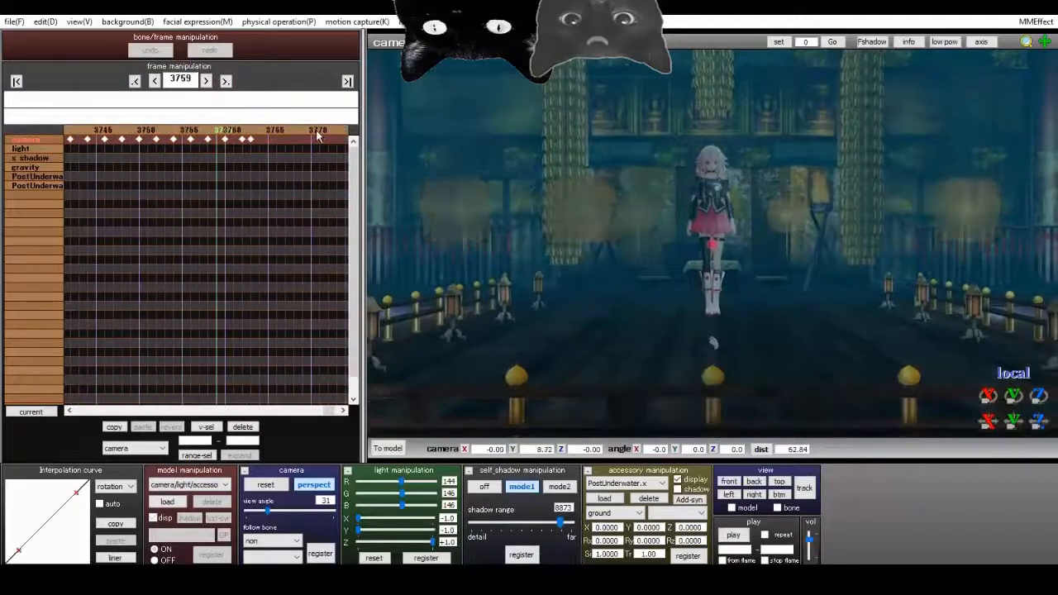
{"action": "left_click", "coordinate": [318, 132]}
{"action": "left_click", "coordinate": [318, 132]}
{"action": "left_click", "coordinate": [192, 133]}
{"action": "left_click", "coordinate": [347, 80]}
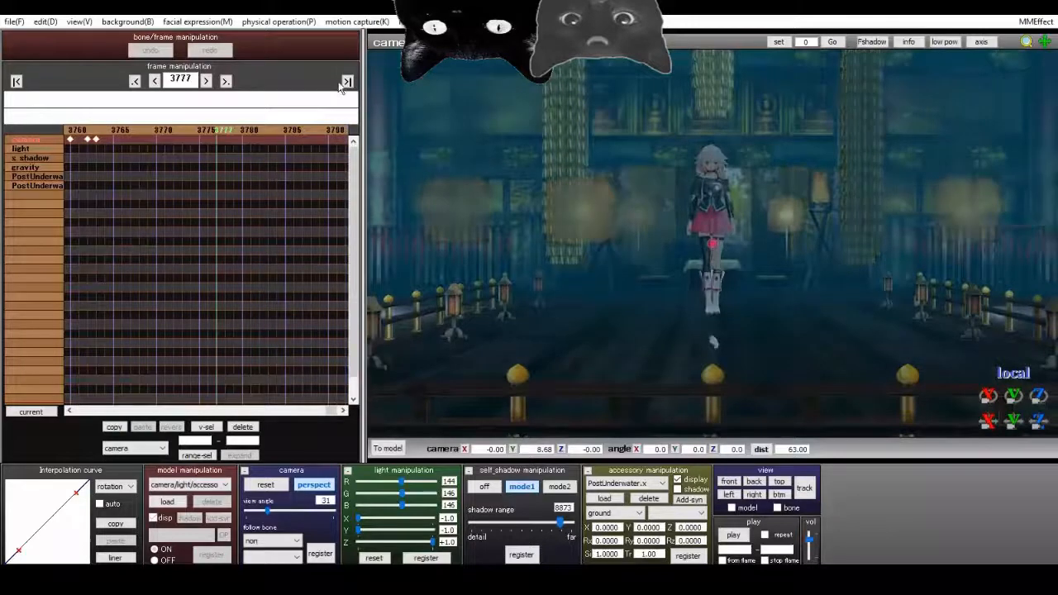
{"action": "left_click", "coordinate": [16, 80]}
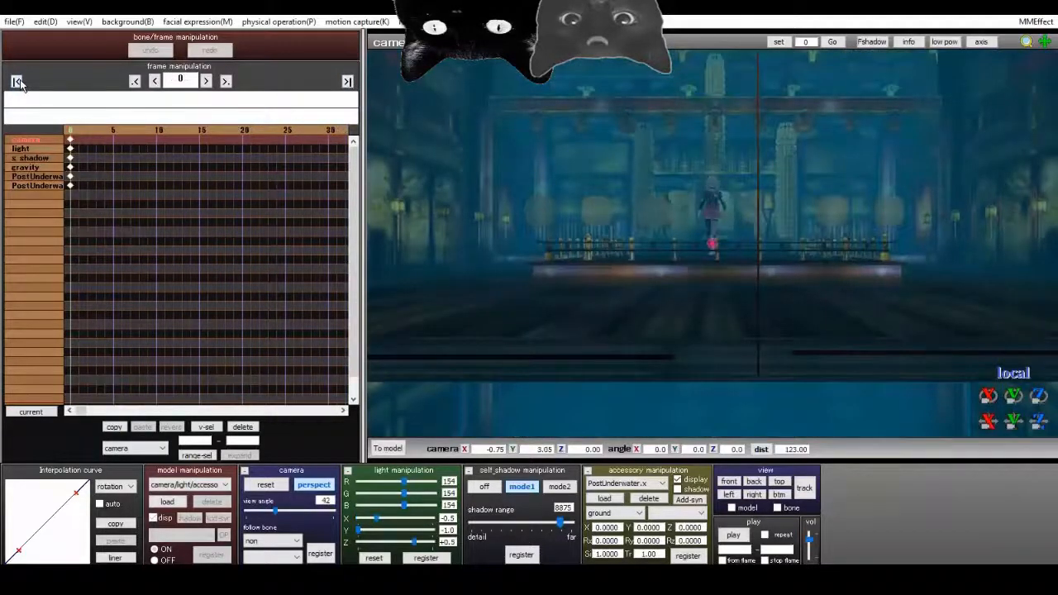
{"action": "left_click", "coordinate": [347, 81]}
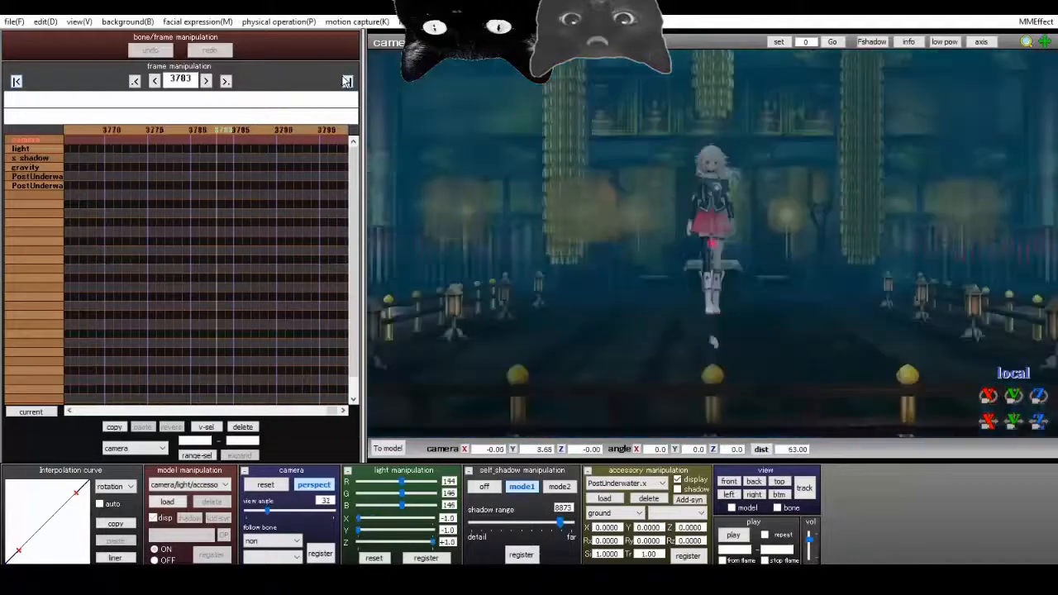
{"action": "double_click", "coordinate": [183, 80]}
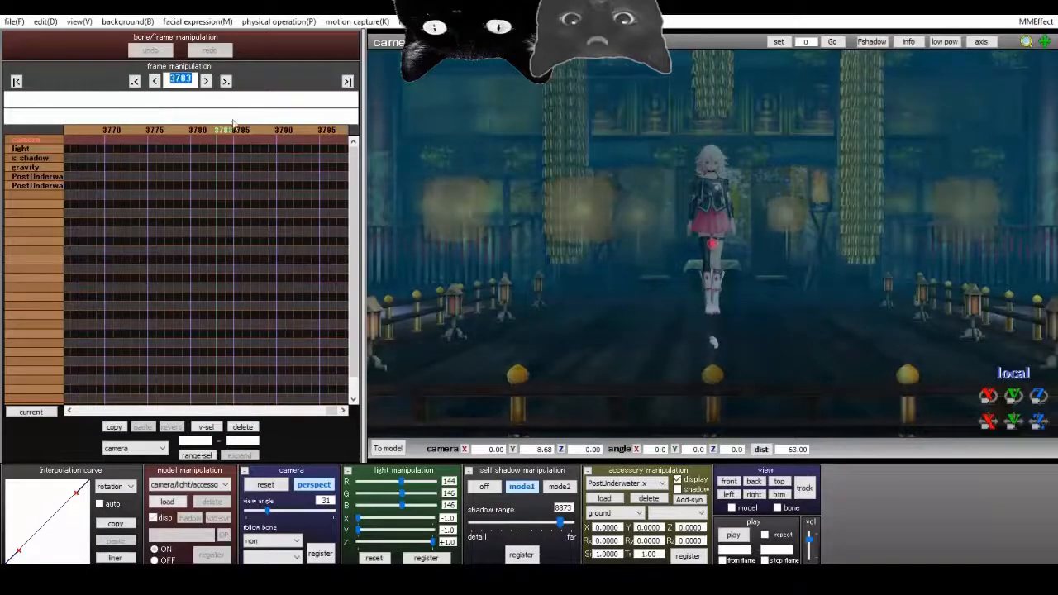
Render frames 0 to 3783 to an AVI file named esrdctfvygbuhnijok in the My saving grace folder, at 60 fps with AVI Raw.
{"action": "left_click", "coordinate": [12, 22]}
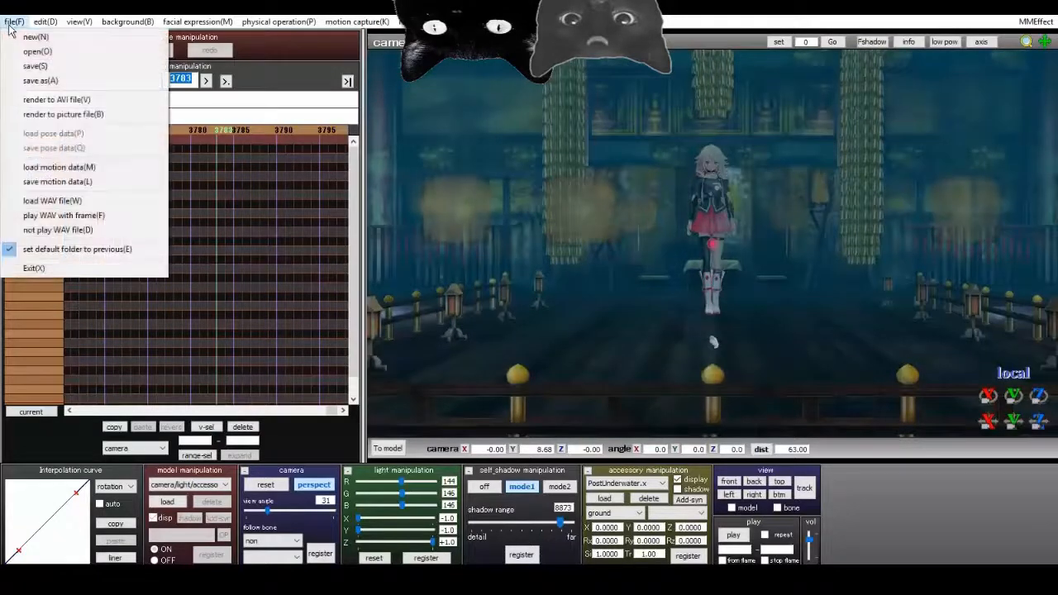
{"action": "left_click", "coordinate": [117, 101]}
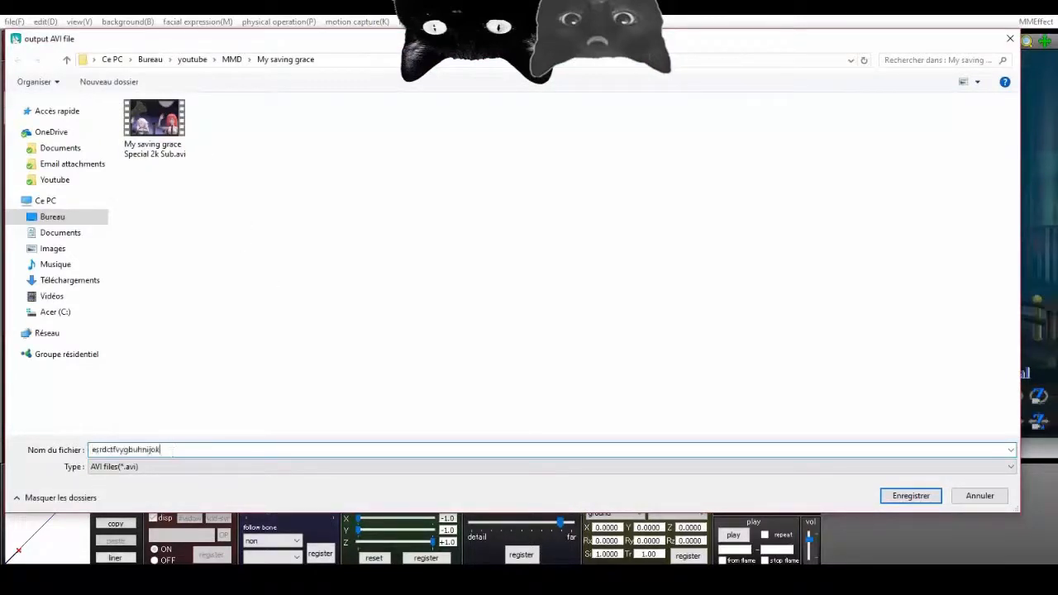
{"action": "left_click", "coordinate": [910, 496]}
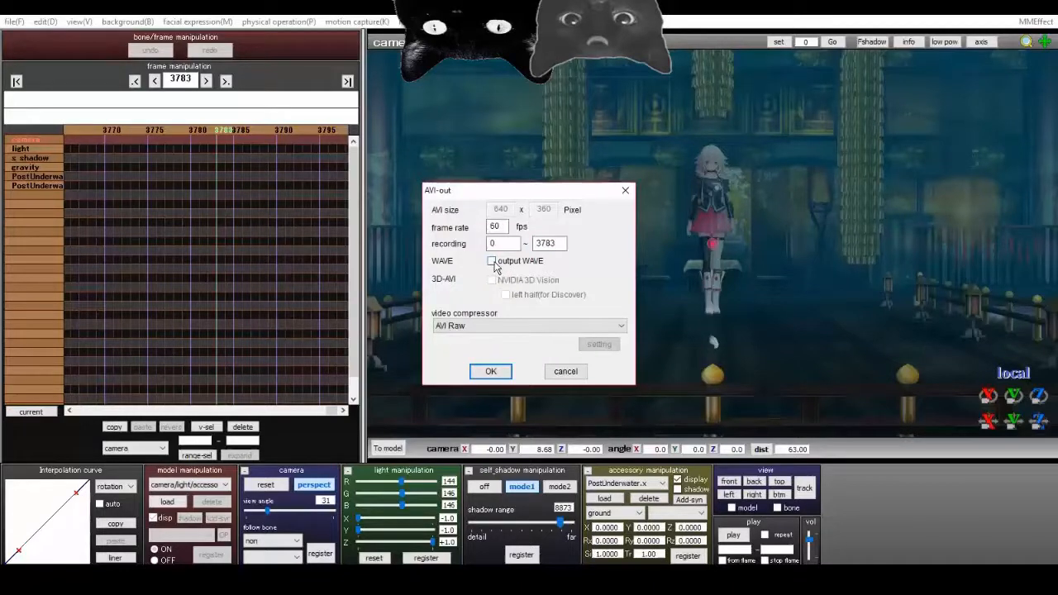
{"action": "left_click", "coordinate": [490, 372]}
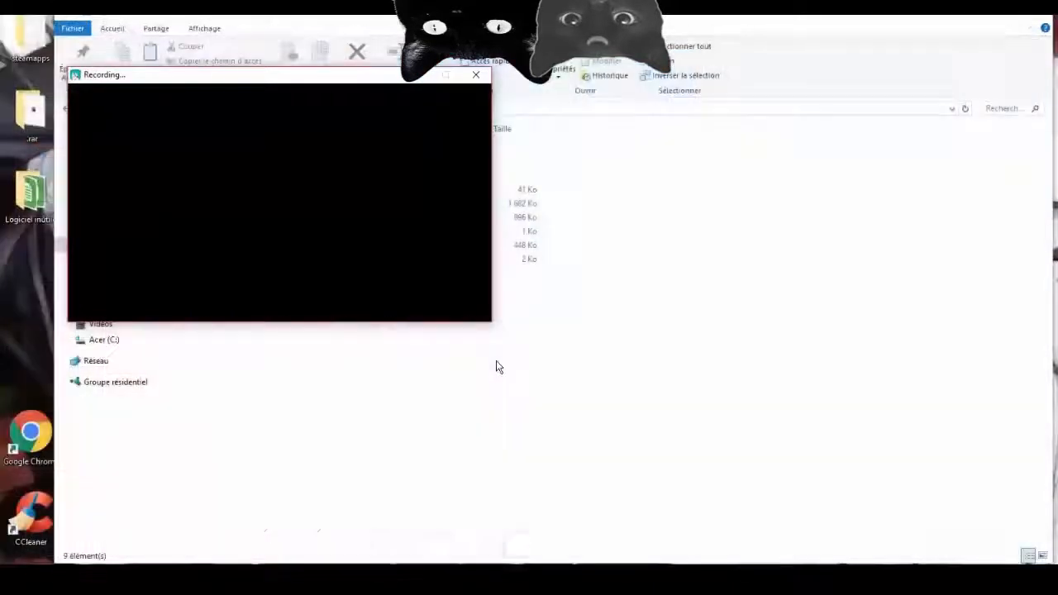